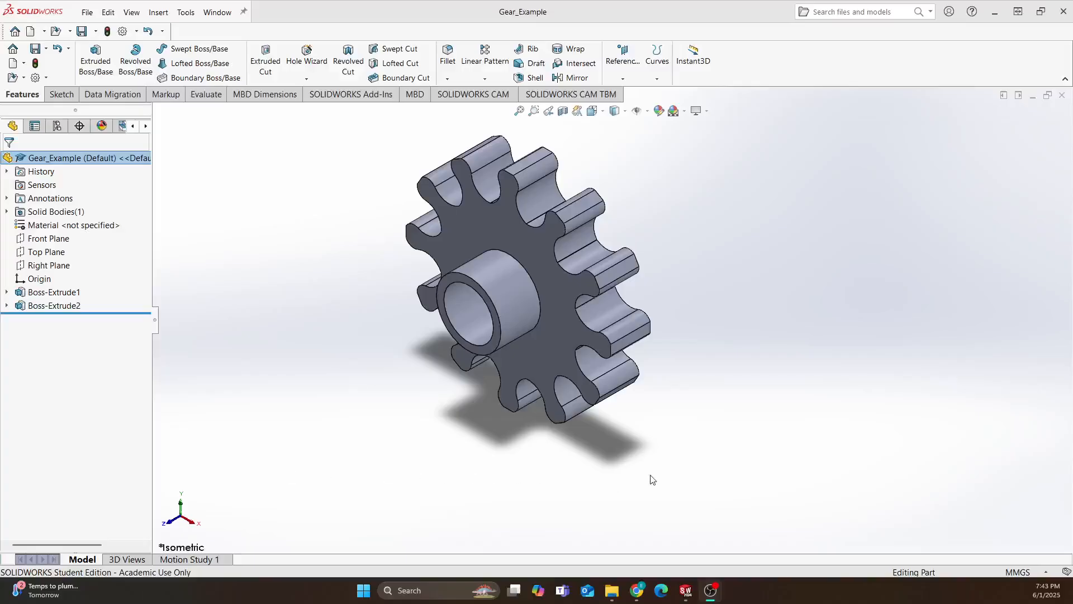
middle_drag(697, 436, 735, 354)
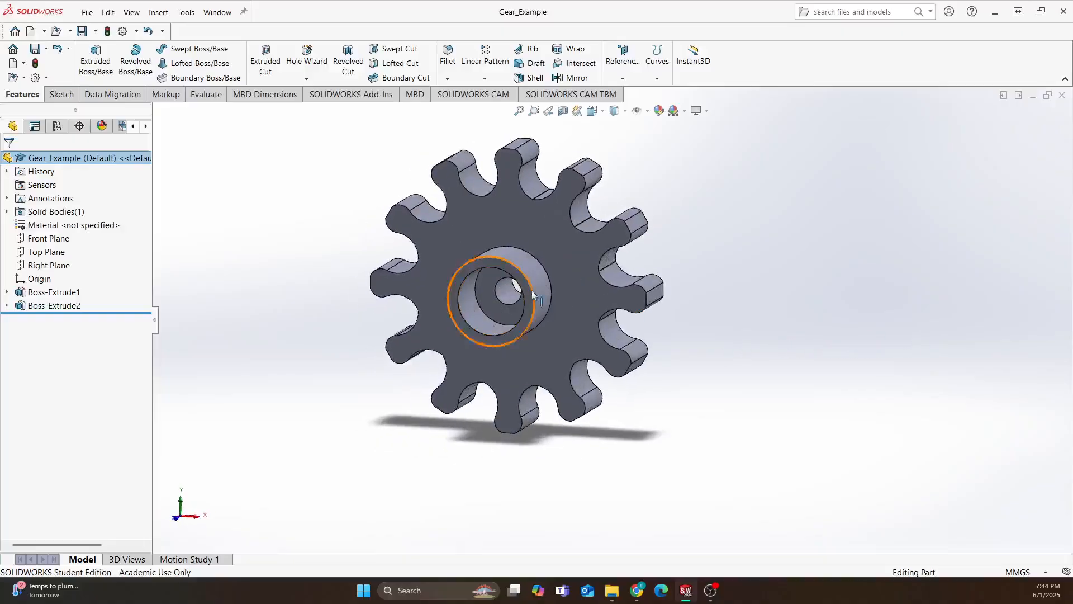
scroll(653, 327, up, 2)
scroll(612, 358, down, 3)
scroll(503, 201, up, 3)
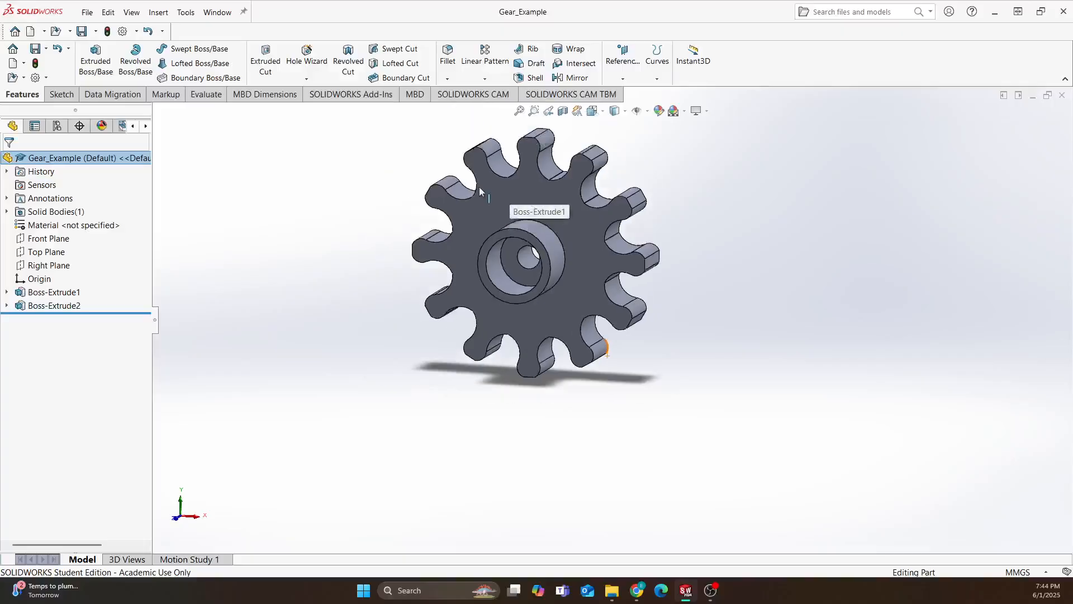
scroll(556, 201, down, 3)
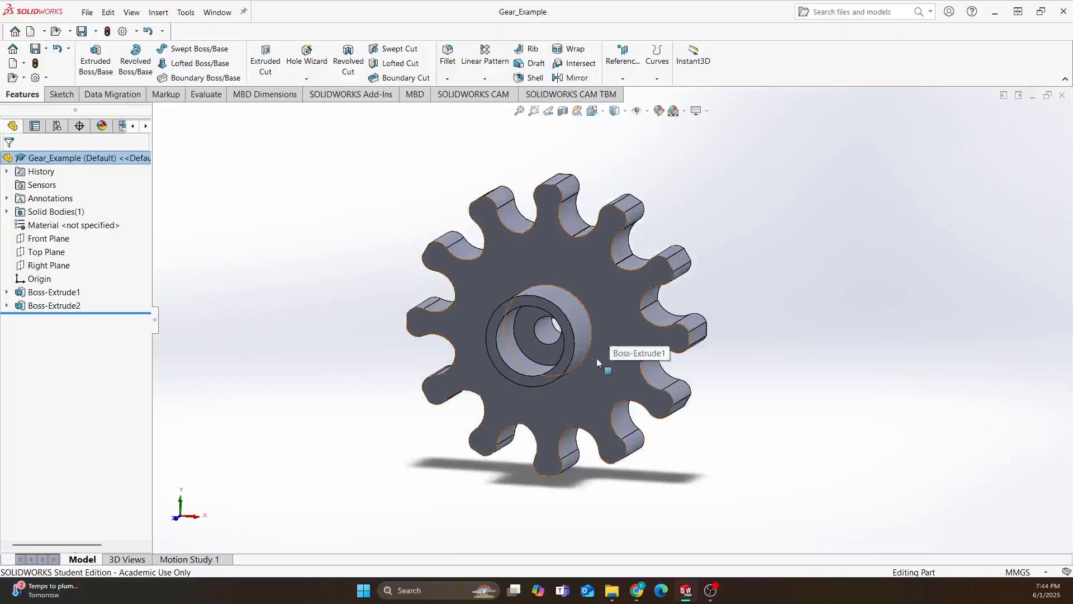
middle_drag(641, 341, 602, 336)
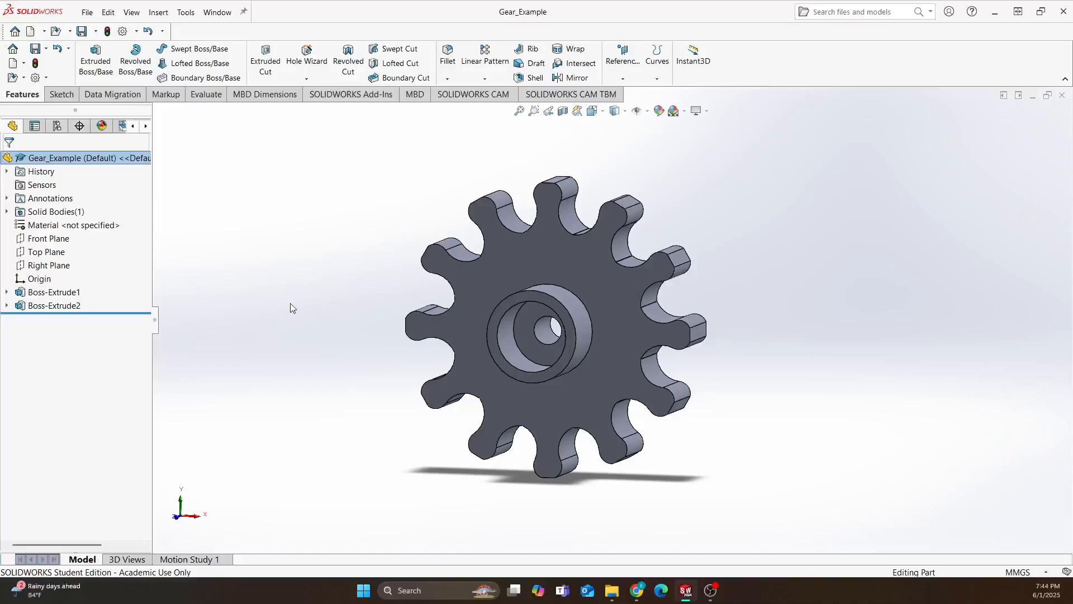
Create a new part document and open a sketch on the Front Plane
click(31, 31)
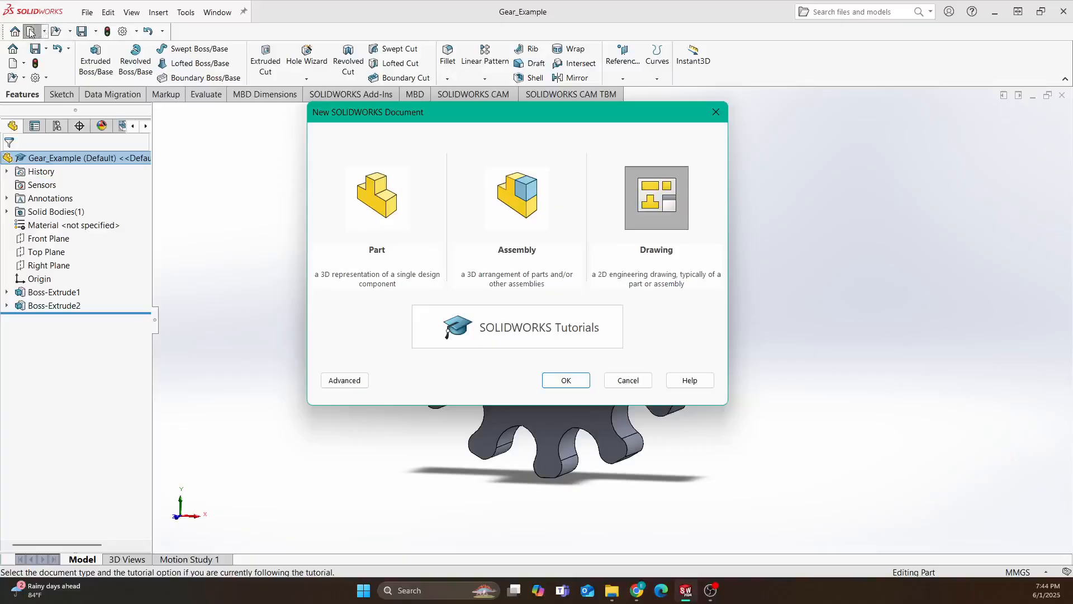
click(376, 242)
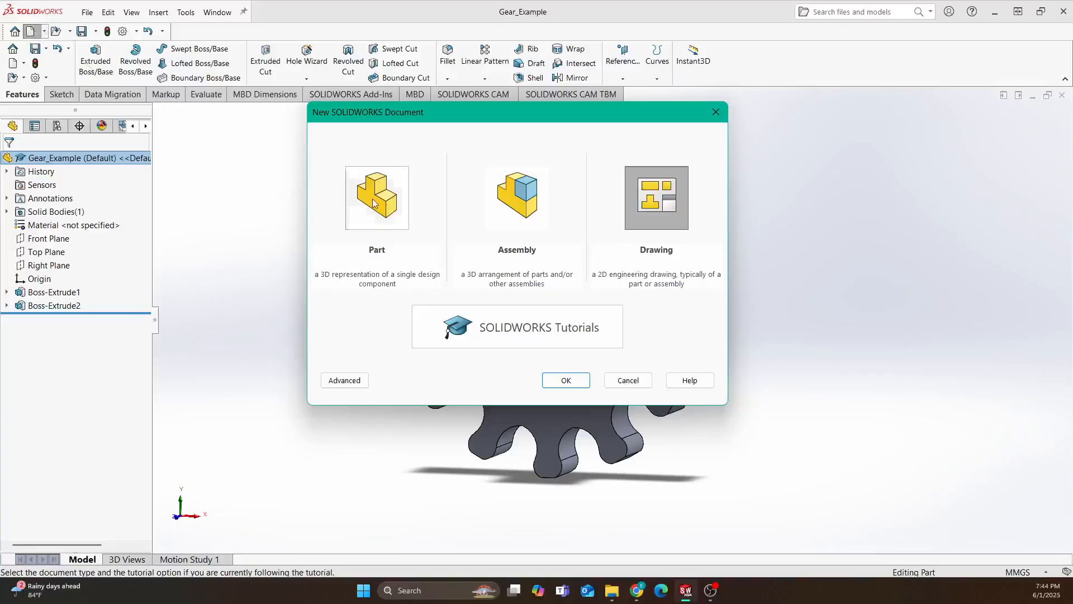
click(575, 378)
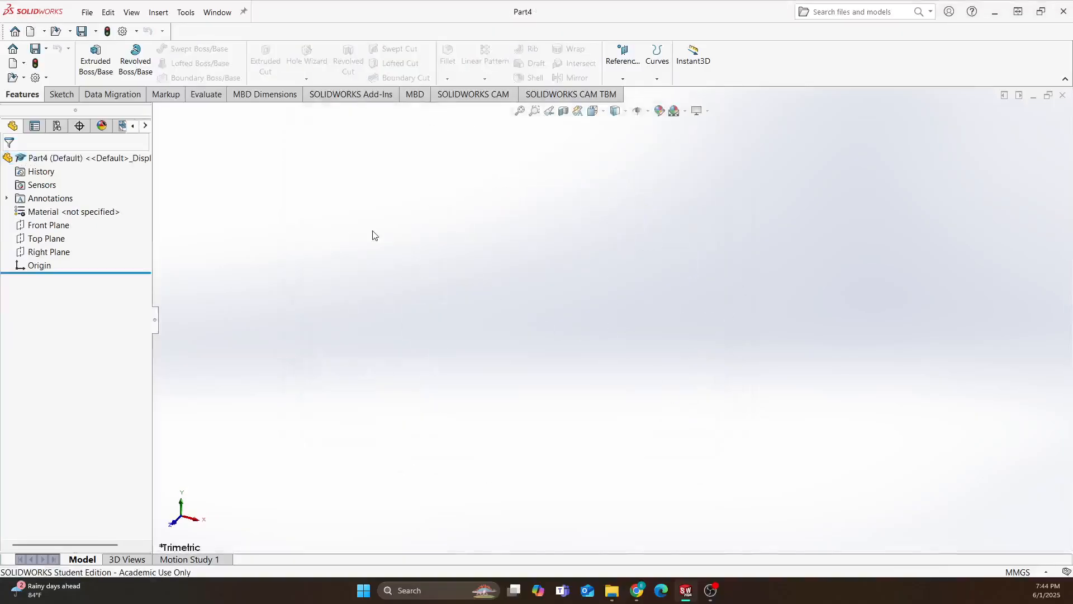
click(65, 95)
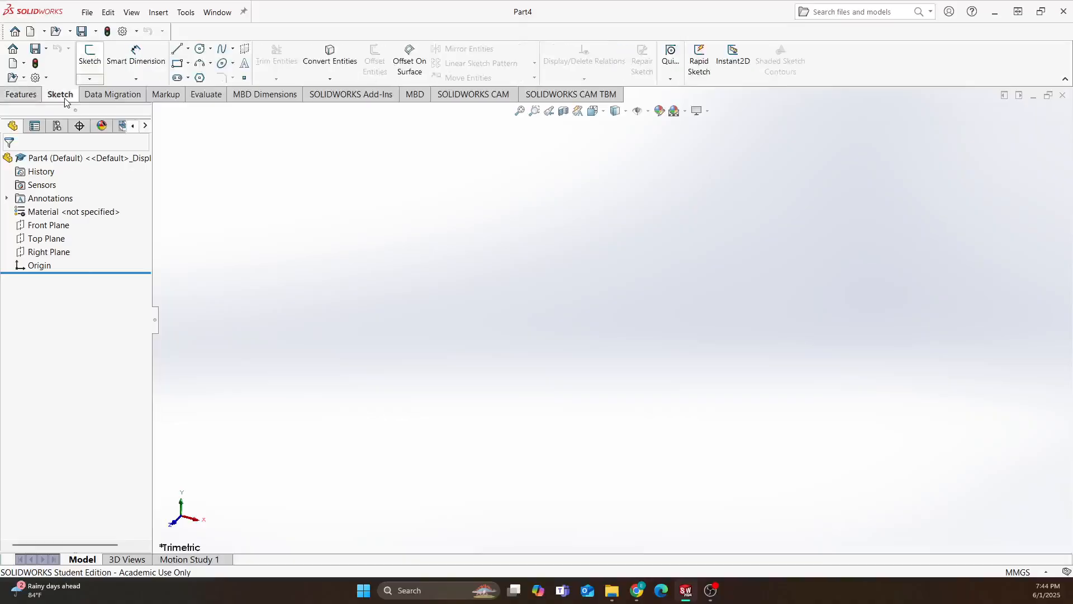
click(90, 55)
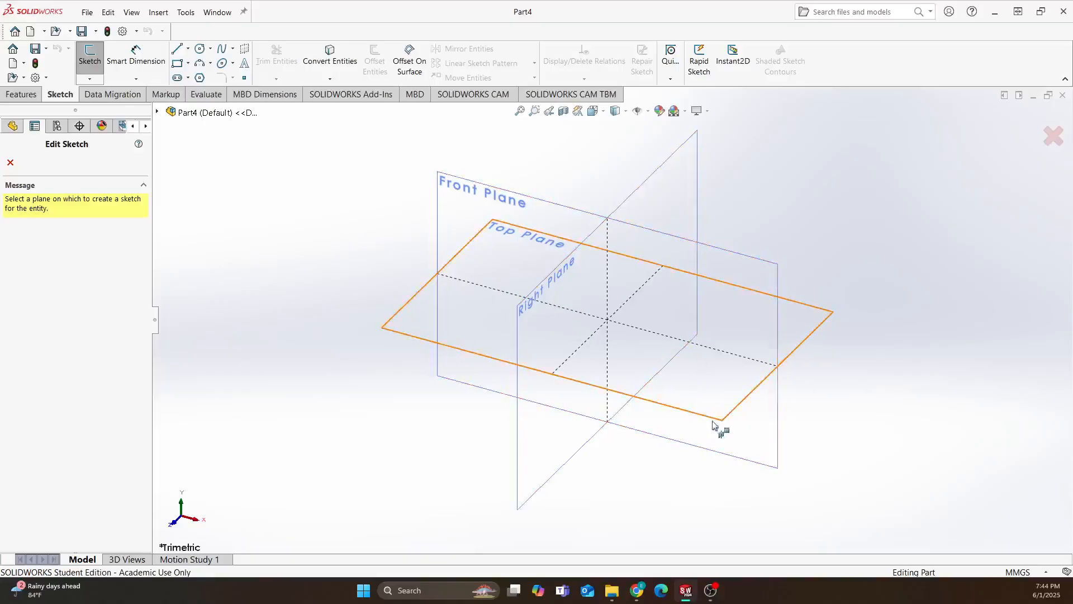
click(453, 196)
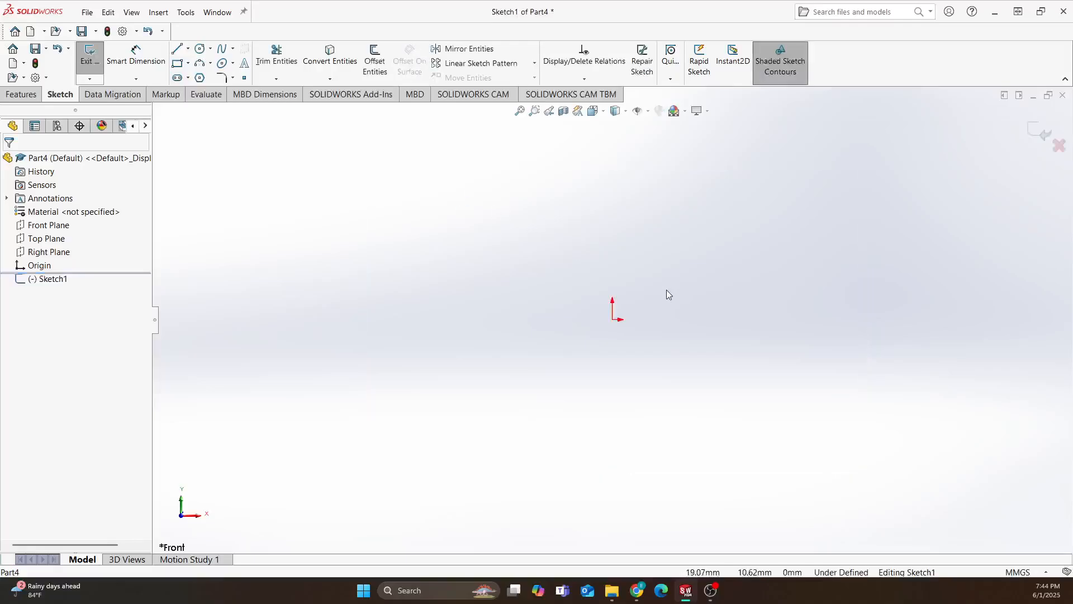
Sketch a circle centred on the origin with a radius of about 64 mm
click(199, 48)
drag(612, 319, 756, 206)
scroll(888, 233, up, 3)
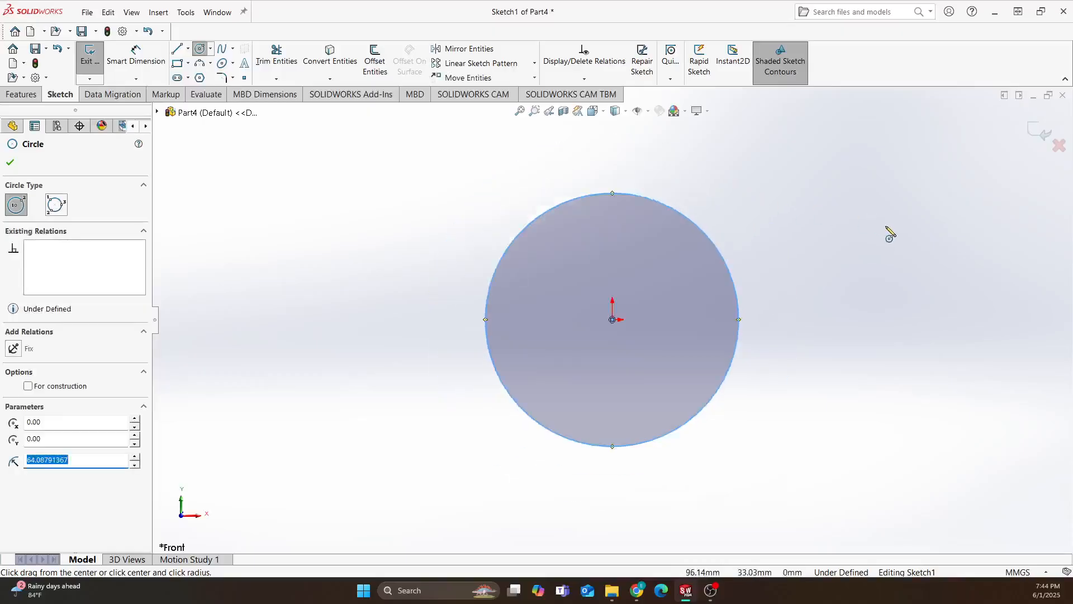
scroll(887, 234, down, 3)
scroll(392, 385, up, 2)
scroll(391, 388, down, 2)
scroll(442, 394, down, 1)
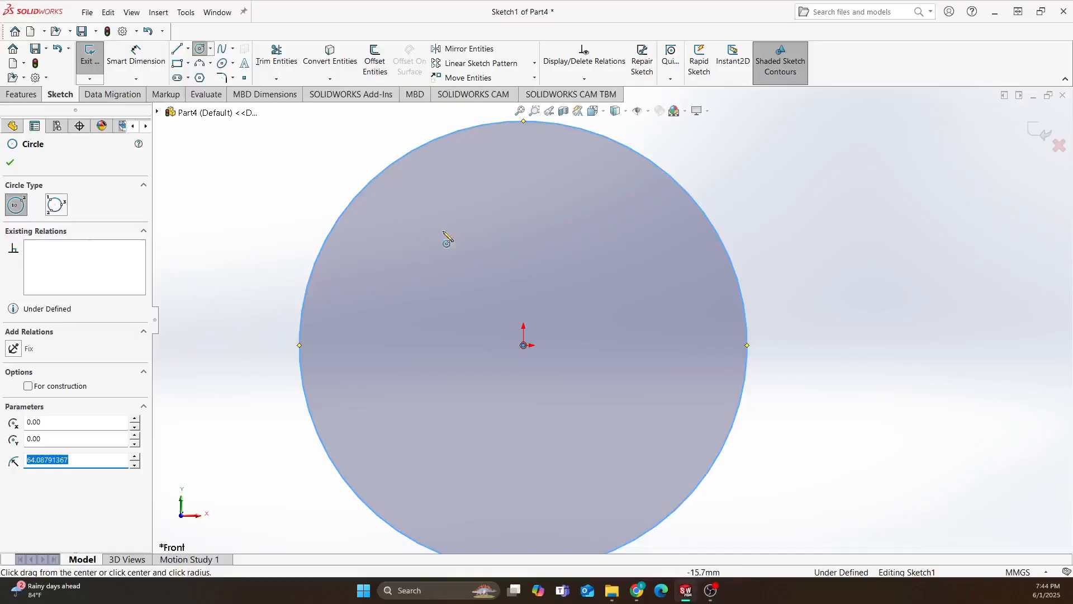
Dimension the circle's diameter and set it to 14 mm
click(136, 56)
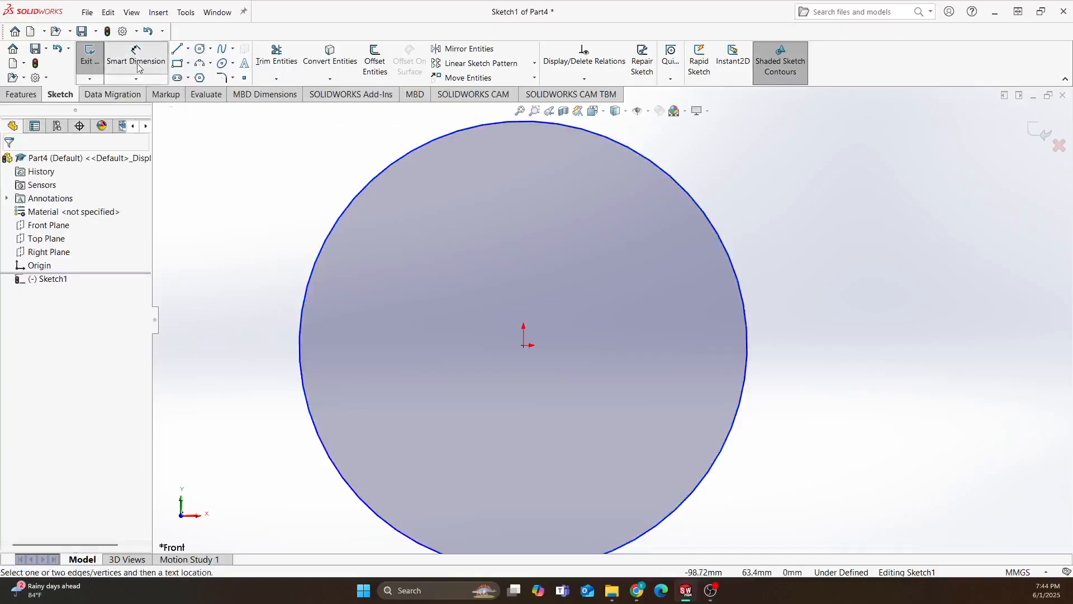
click(325, 224)
click(230, 235)
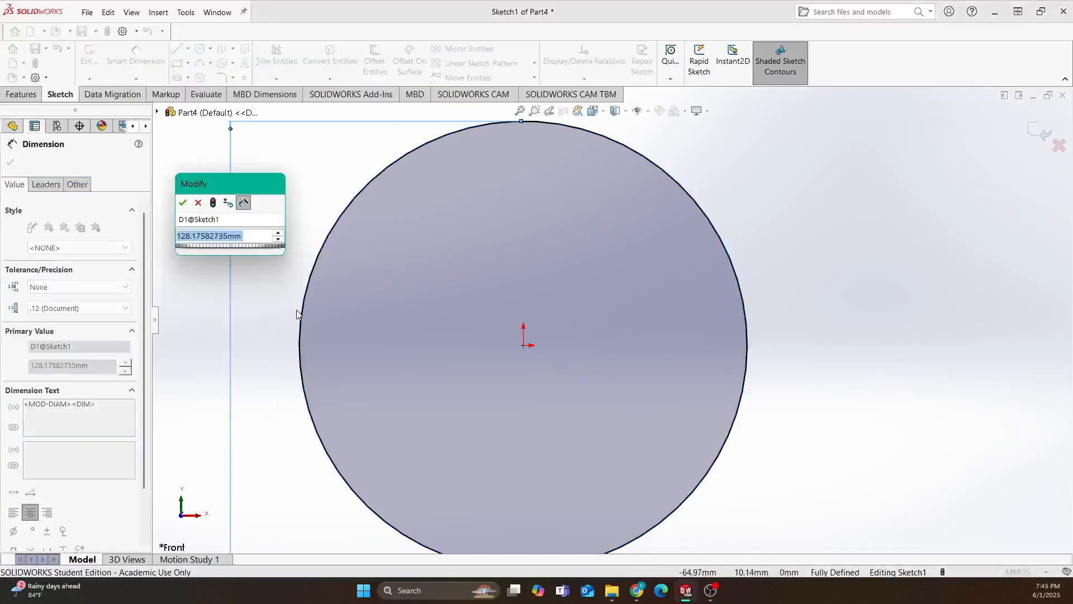
text(14)
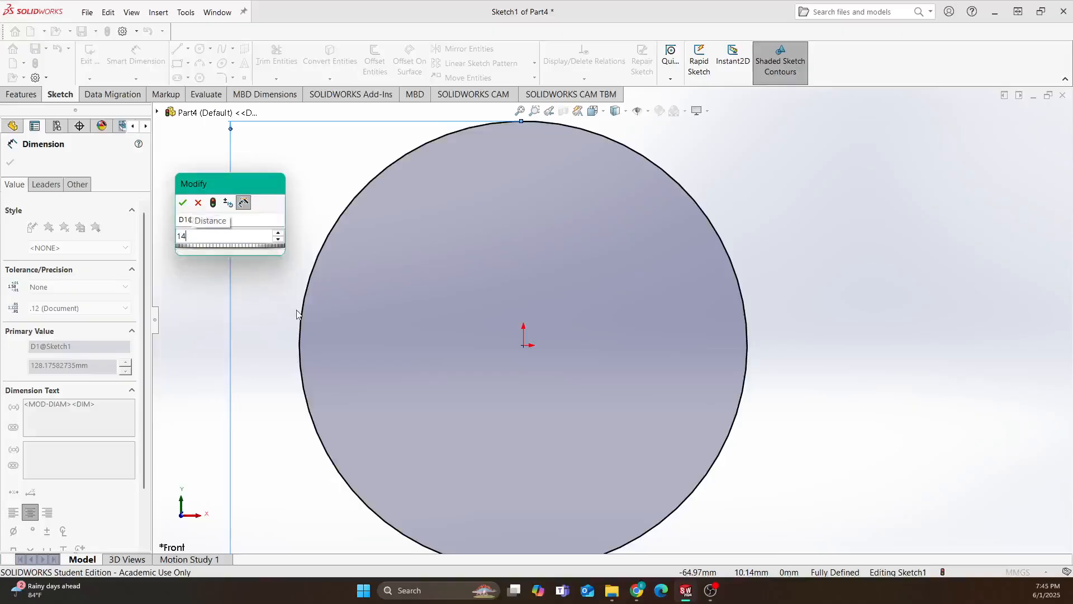
key(Return)
scroll(347, 339, up, 2)
ctrl+middle_drag(545, 372, 560, 363)
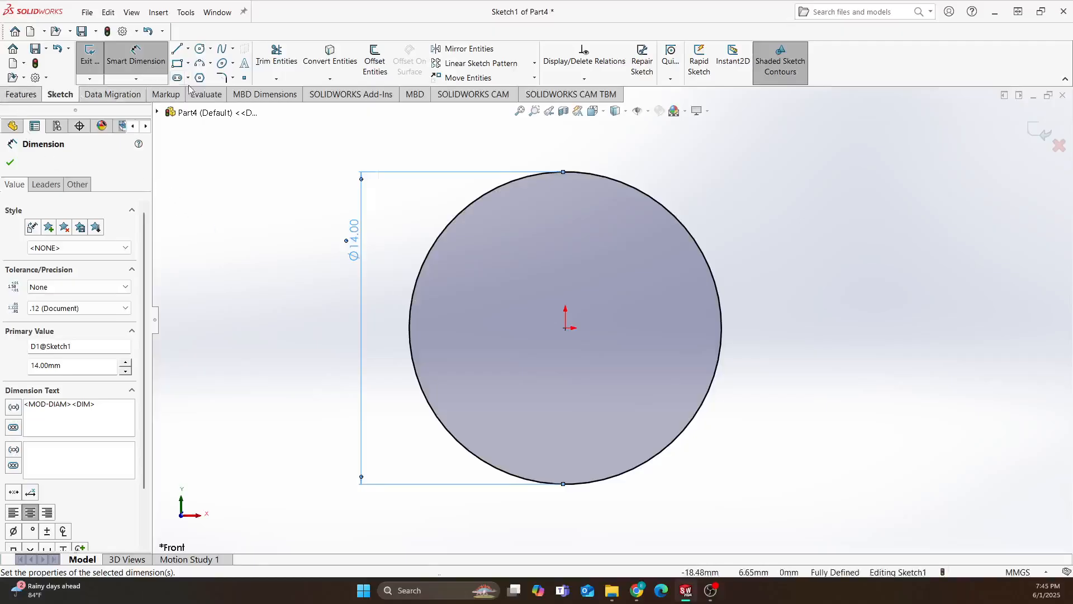
Draw a short horizontal midpoint line directly above the circle, extending about 0.88 mm to each side of its midpoint
click(188, 50)
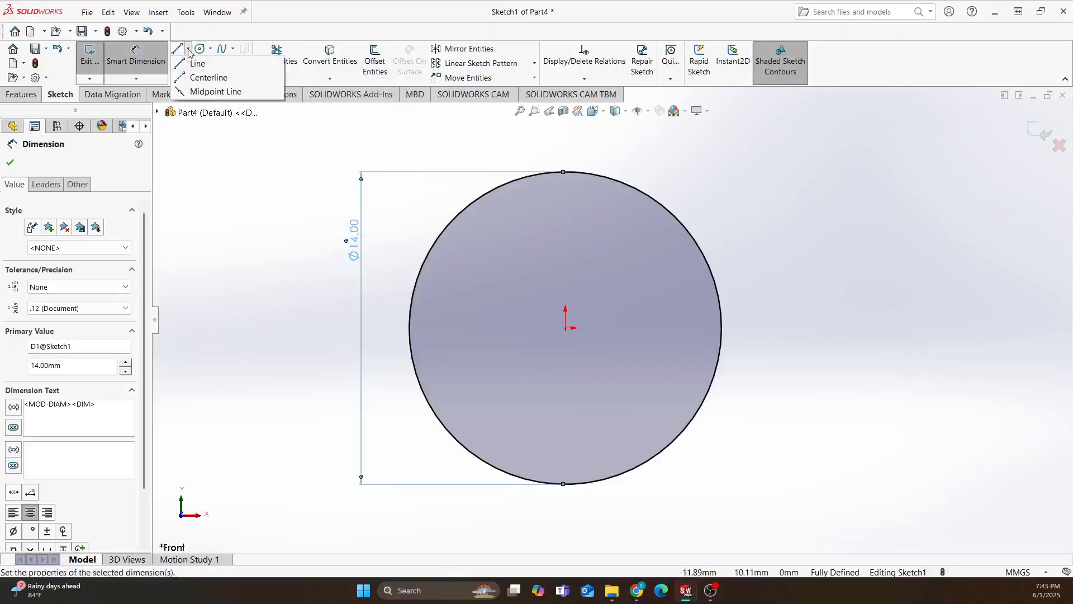
click(206, 94)
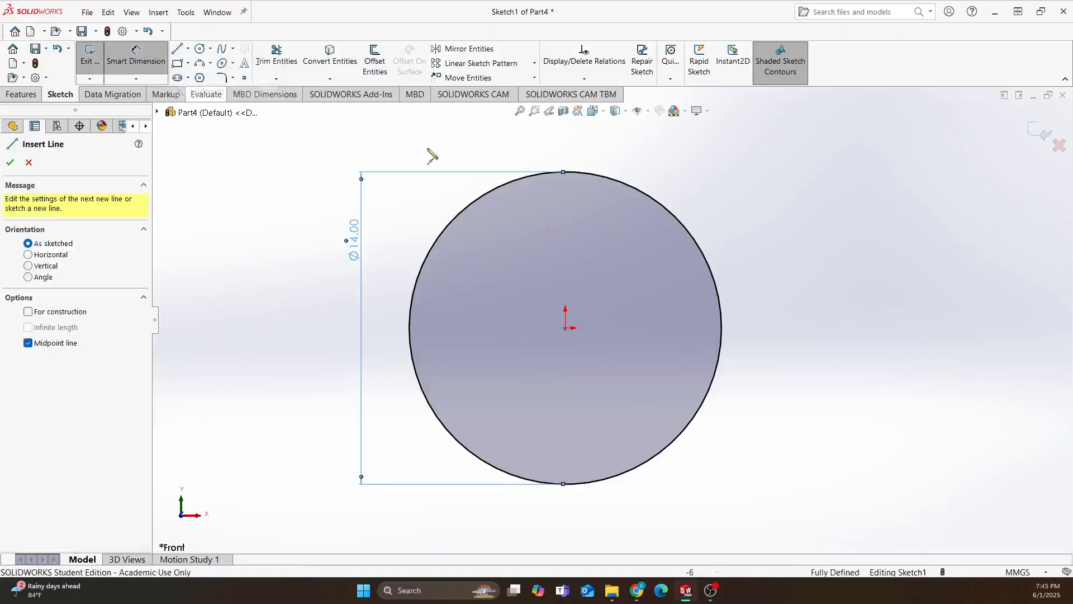
scroll(611, 197, up, 2)
scroll(611, 196, down, 2)
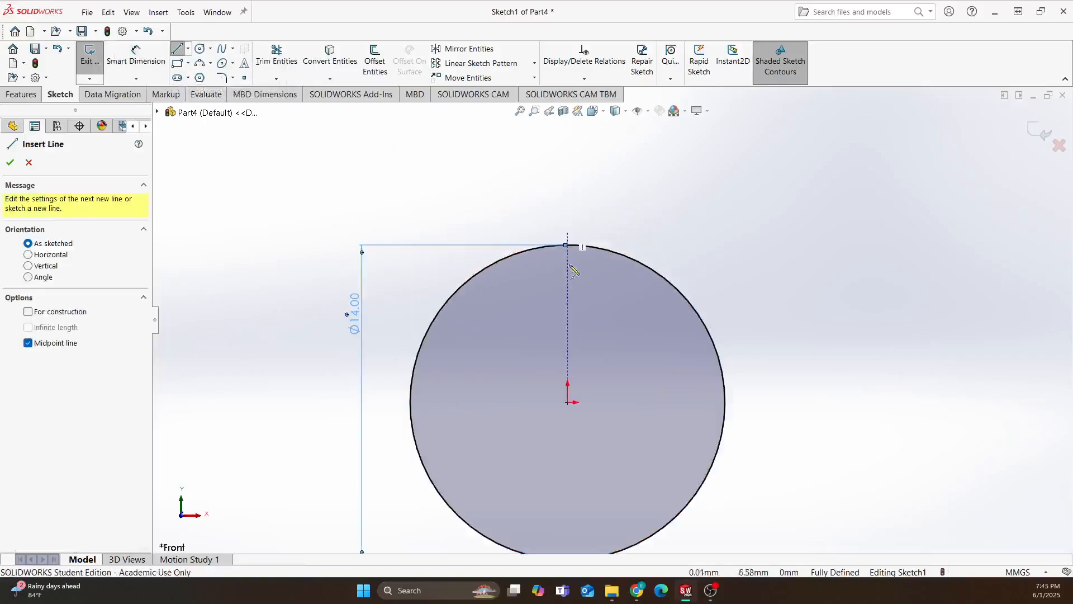
click(568, 182)
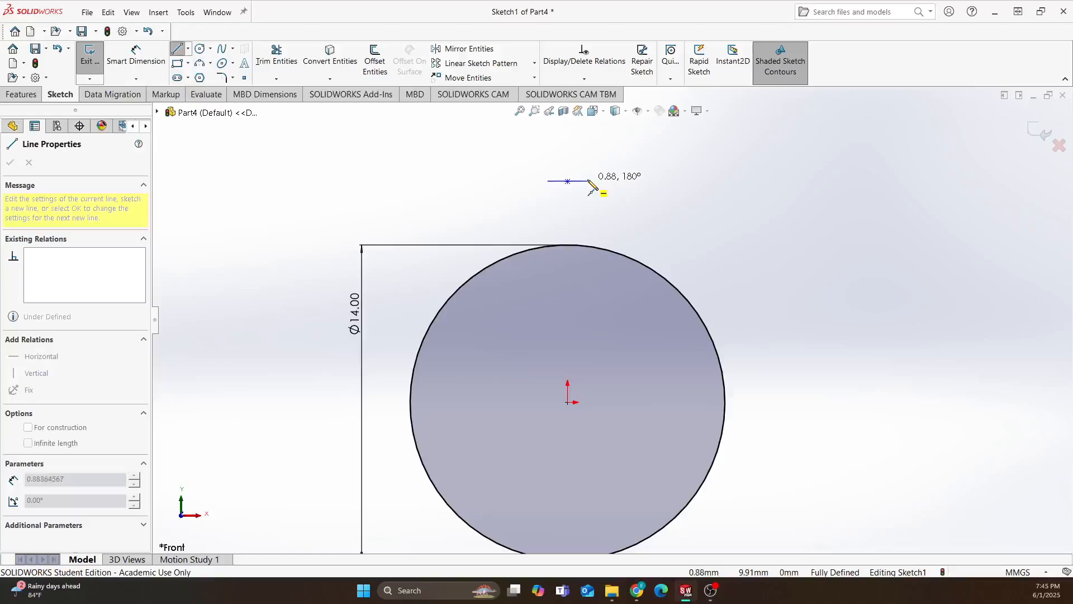
click(589, 184)
key(Escape)
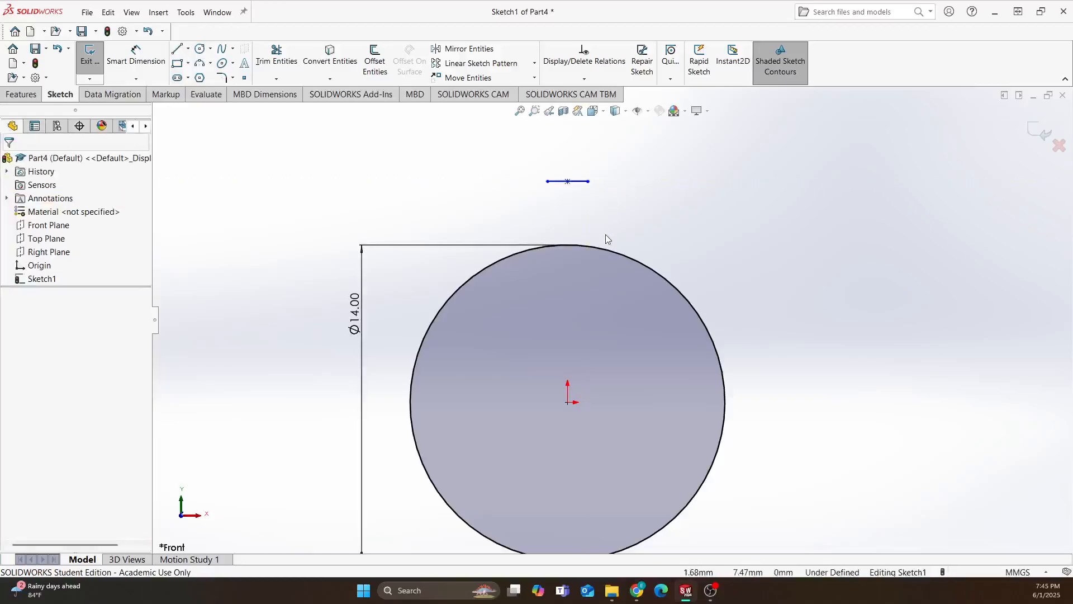
Add a Vertical relation between the short line's midpoint and the circle's centre at the origin
click(568, 182)
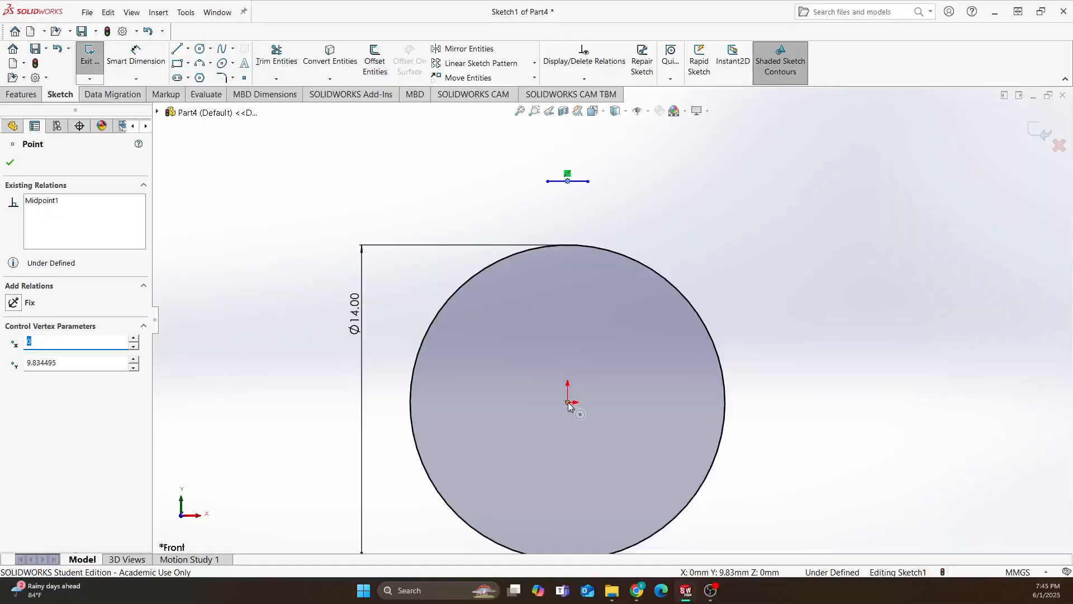
ctrl+click(567, 403)
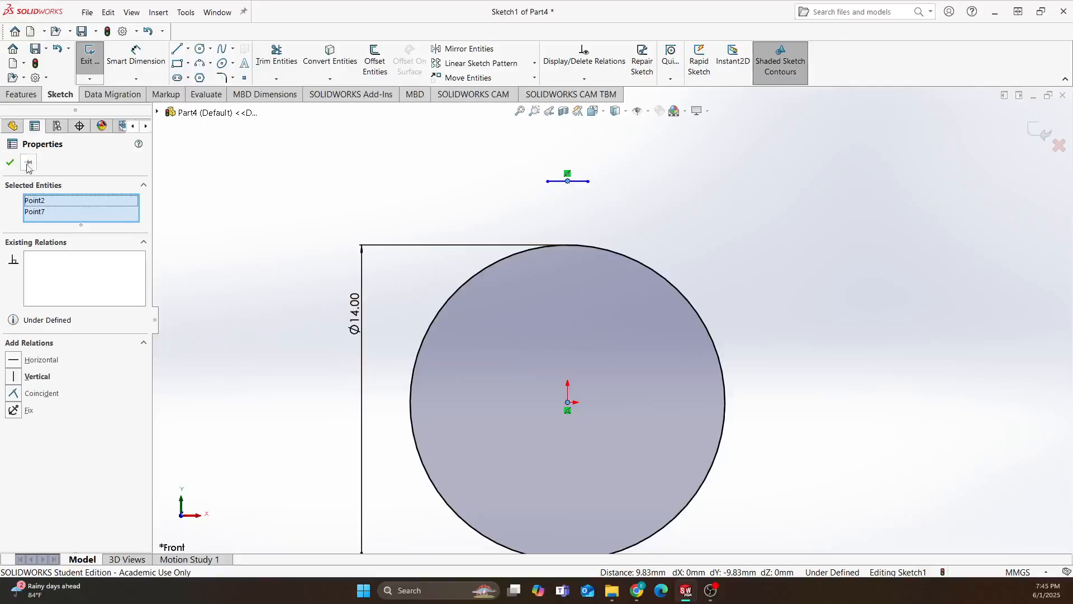
click(12, 377)
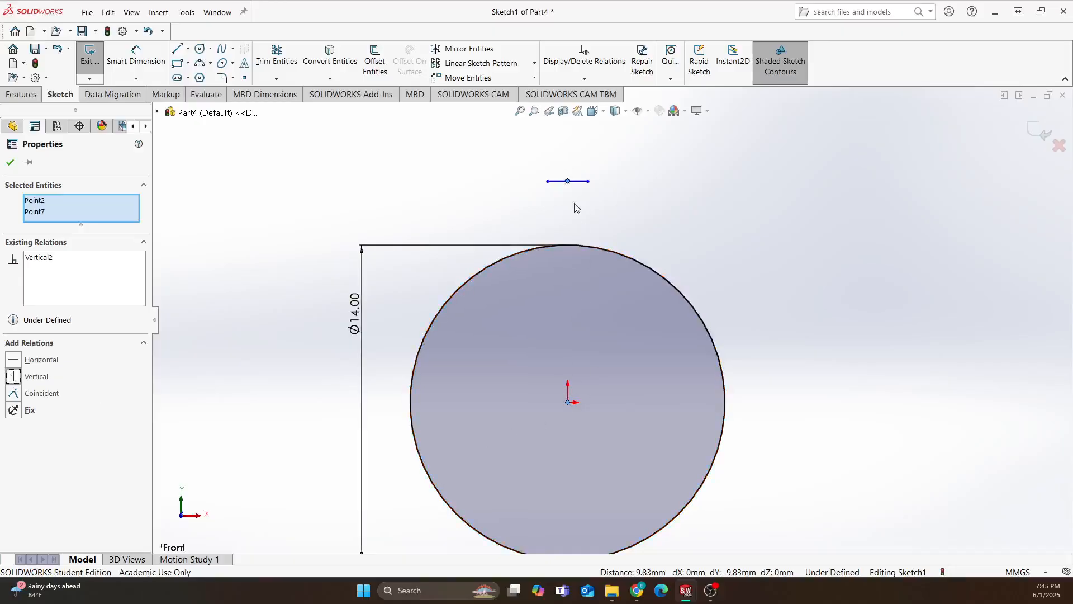
click(11, 165)
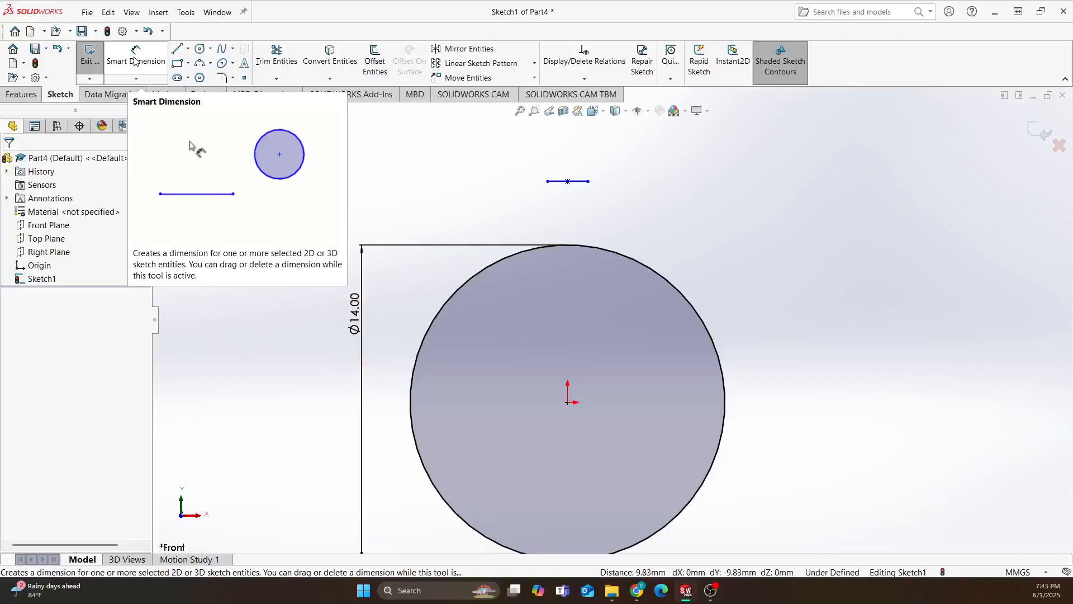
click(178, 52)
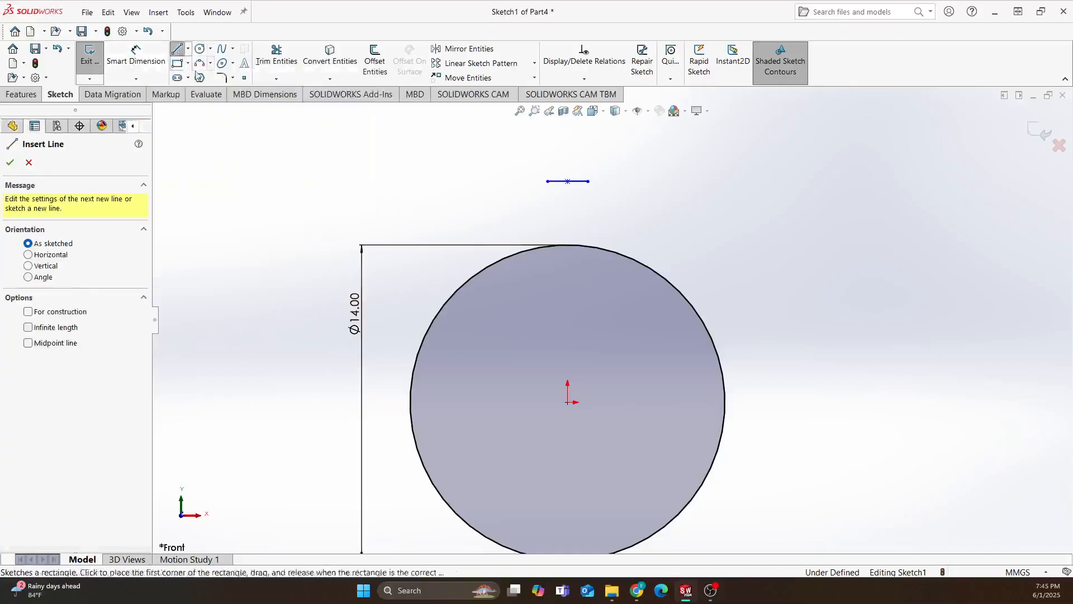
click(548, 181)
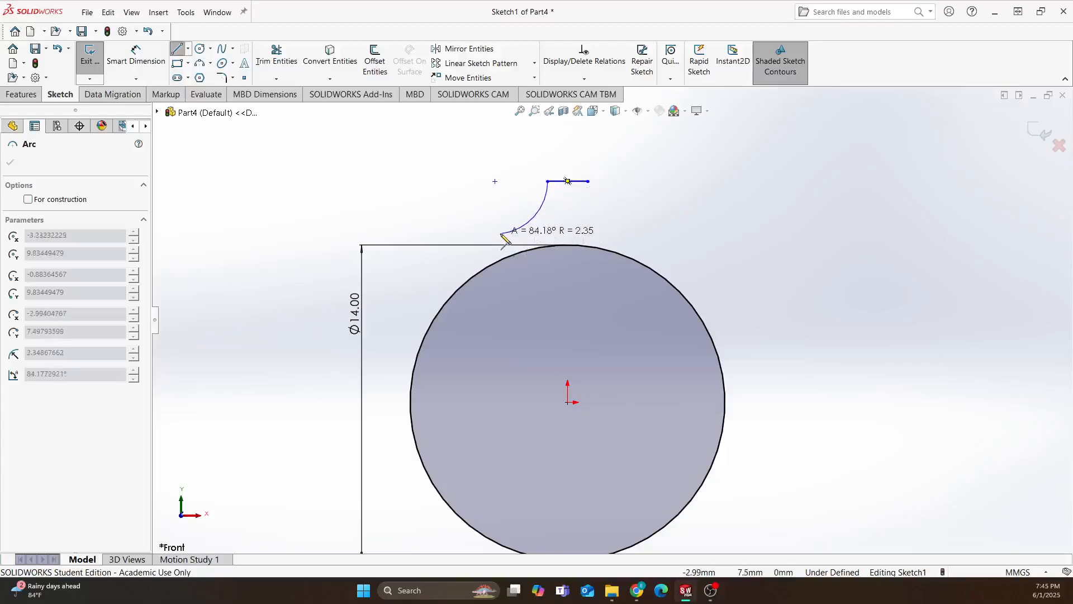
key(Escape)
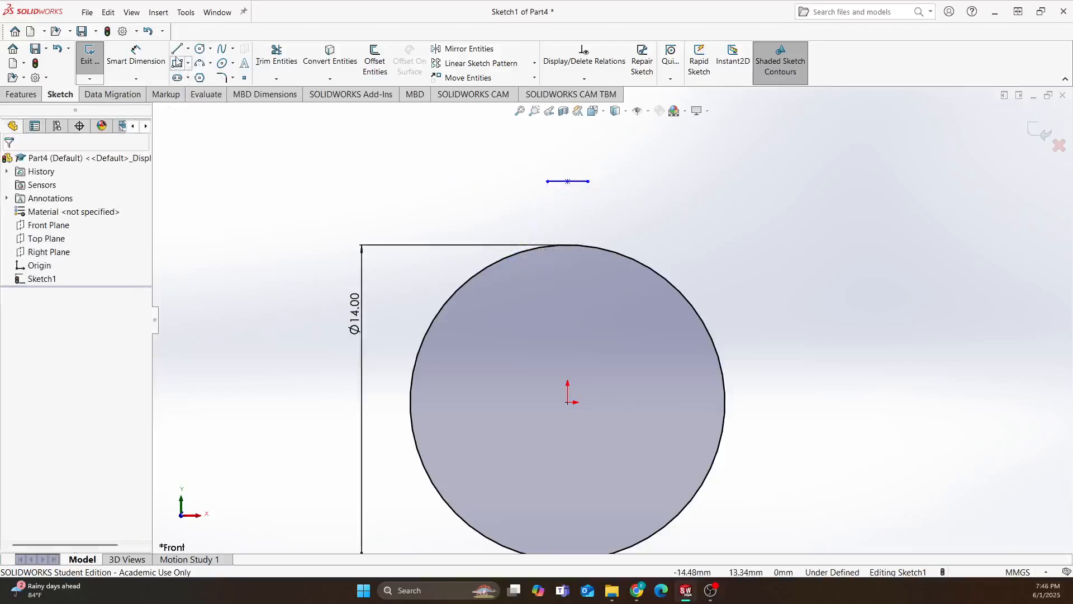
Draw two outward-slanting lines, each about 3.8 mm long, from the ends of the short line down to the circle to form the tooth sides
click(178, 50)
click(547, 181)
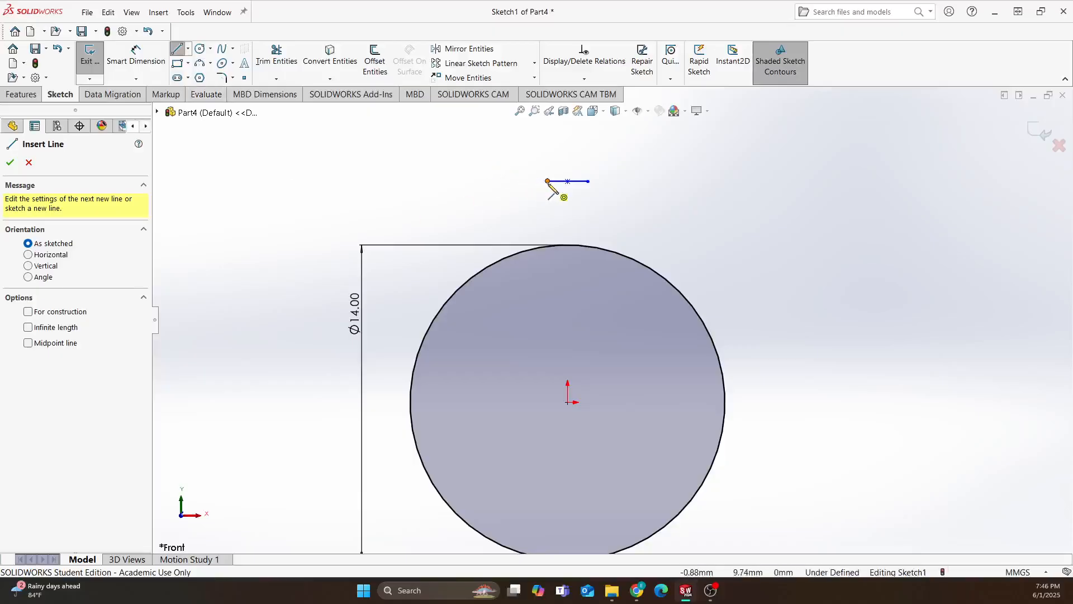
click(508, 256)
key(Escape)
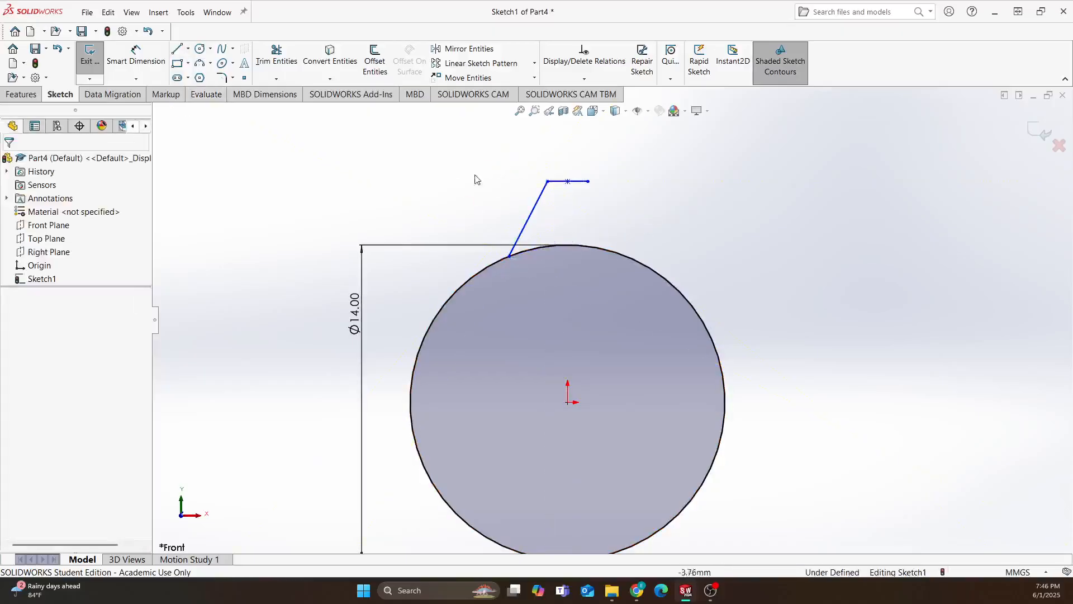
click(177, 50)
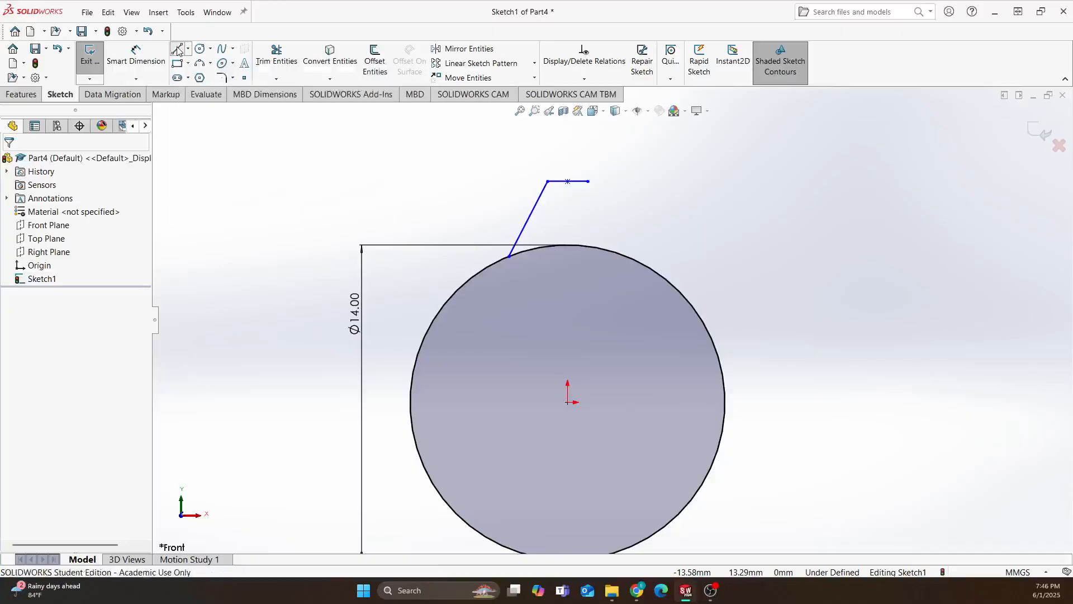
click(588, 181)
click(631, 257)
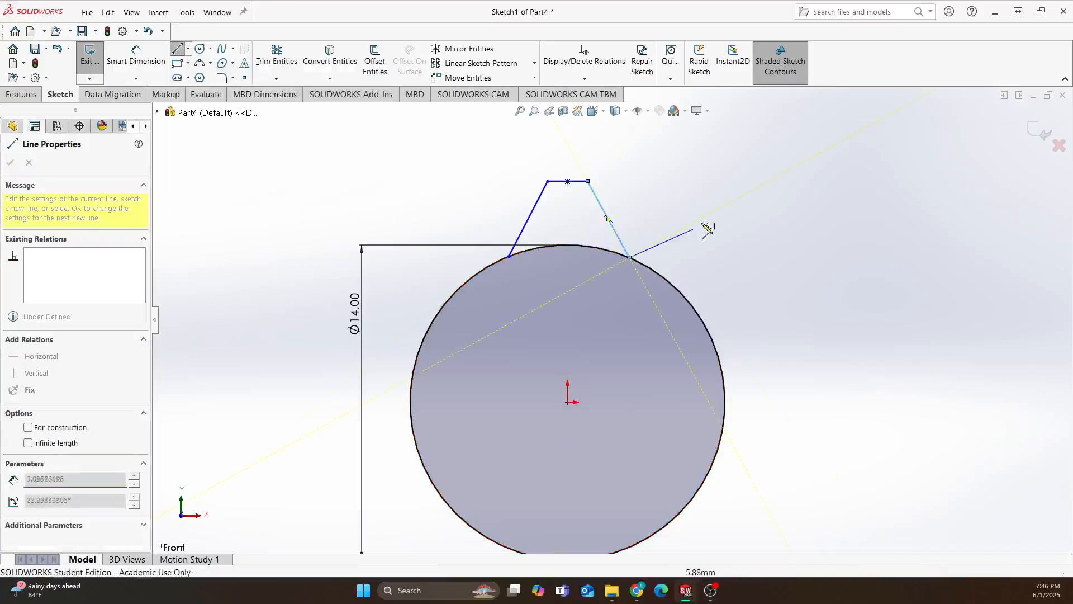
key(Escape)
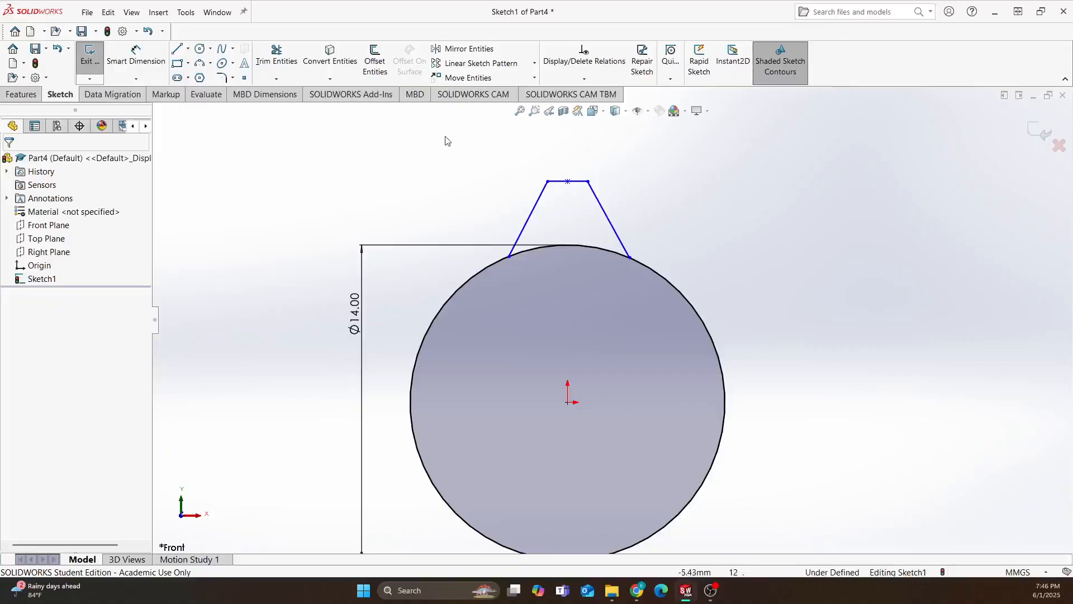
Convert the two slanted tooth side lines to construction geometry
scroll(620, 226, down, 2)
scroll(532, 209, down, 1)
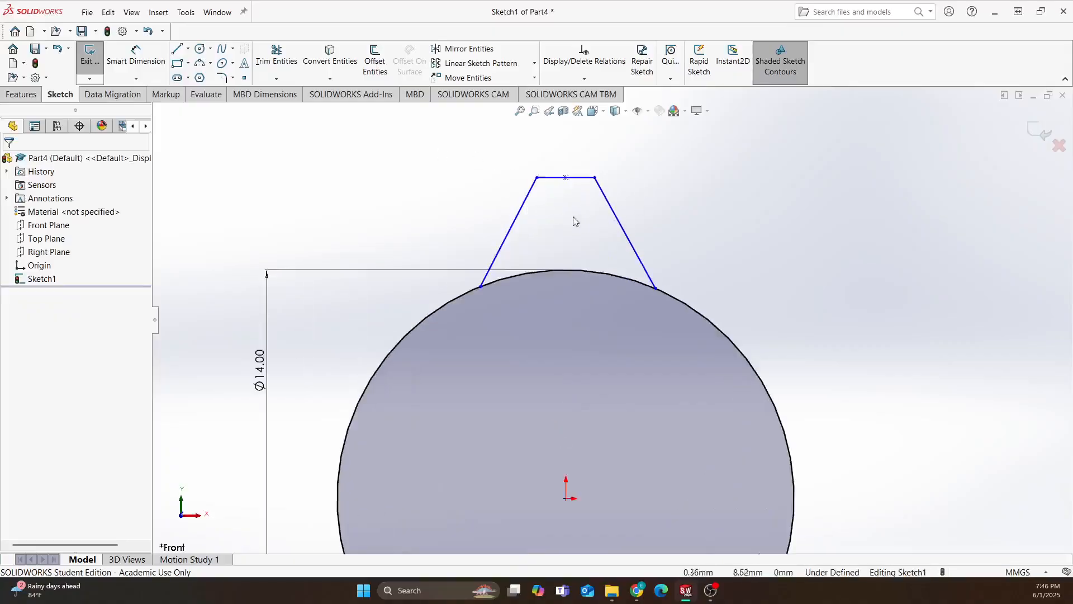
click(521, 212)
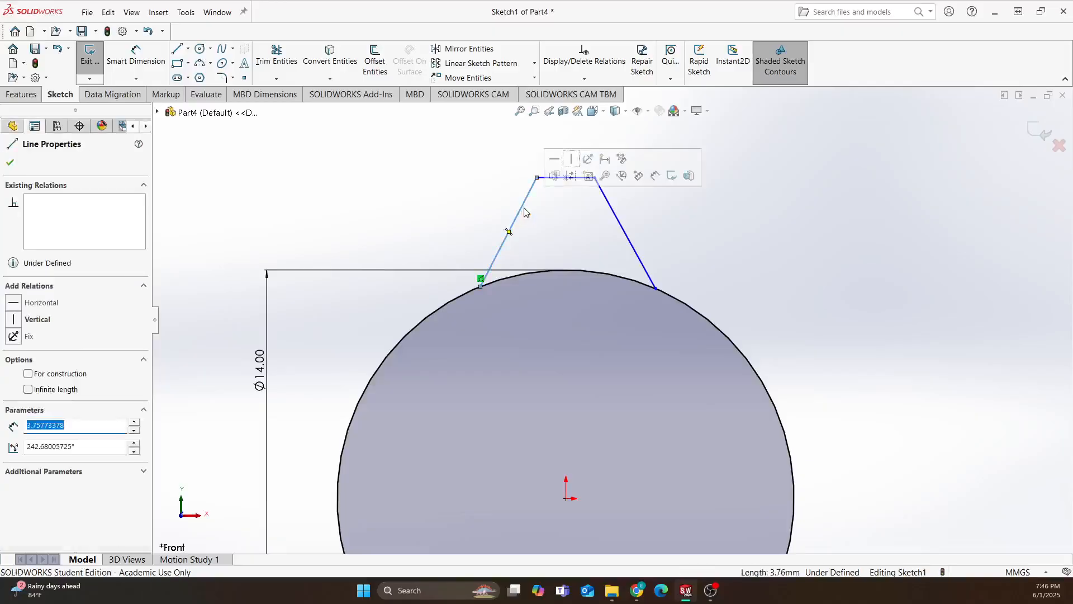
click(570, 175)
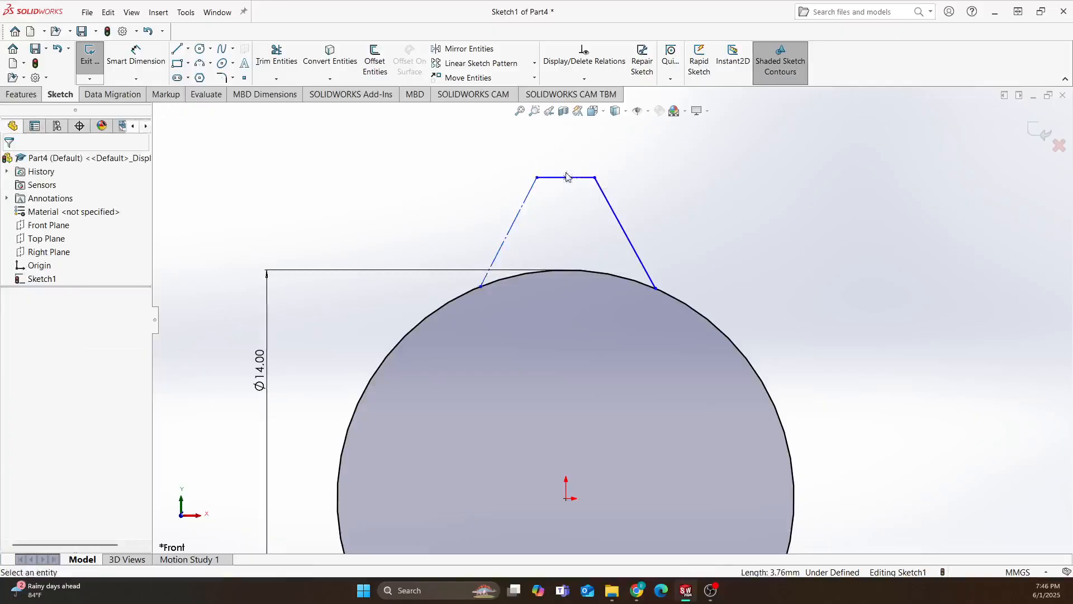
click(615, 214)
click(660, 176)
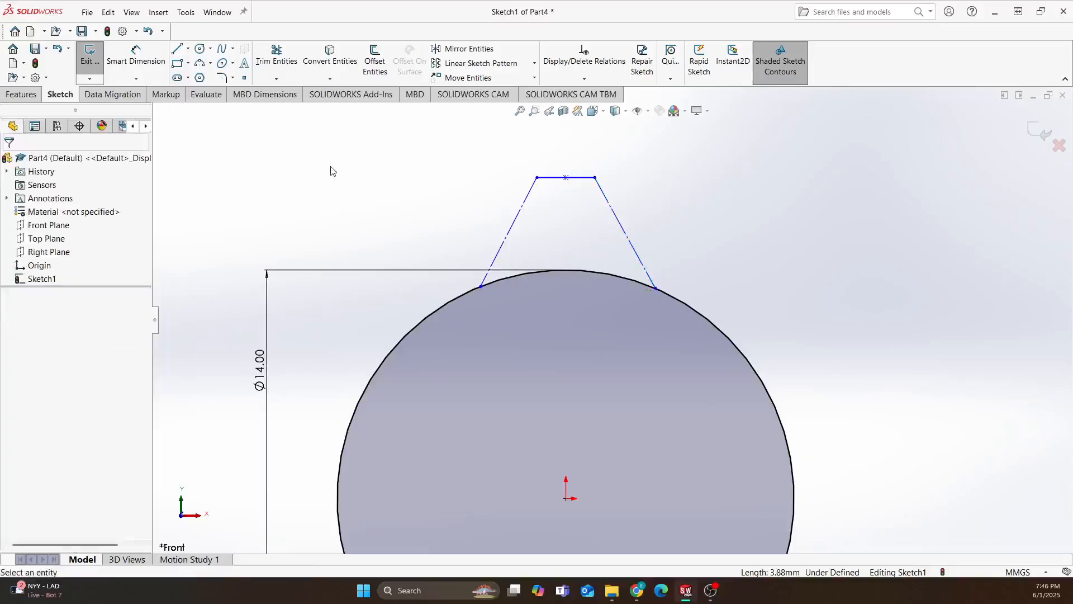
Dimension the short horizontal line at the tooth tip and set its length to 1 mm
click(139, 56)
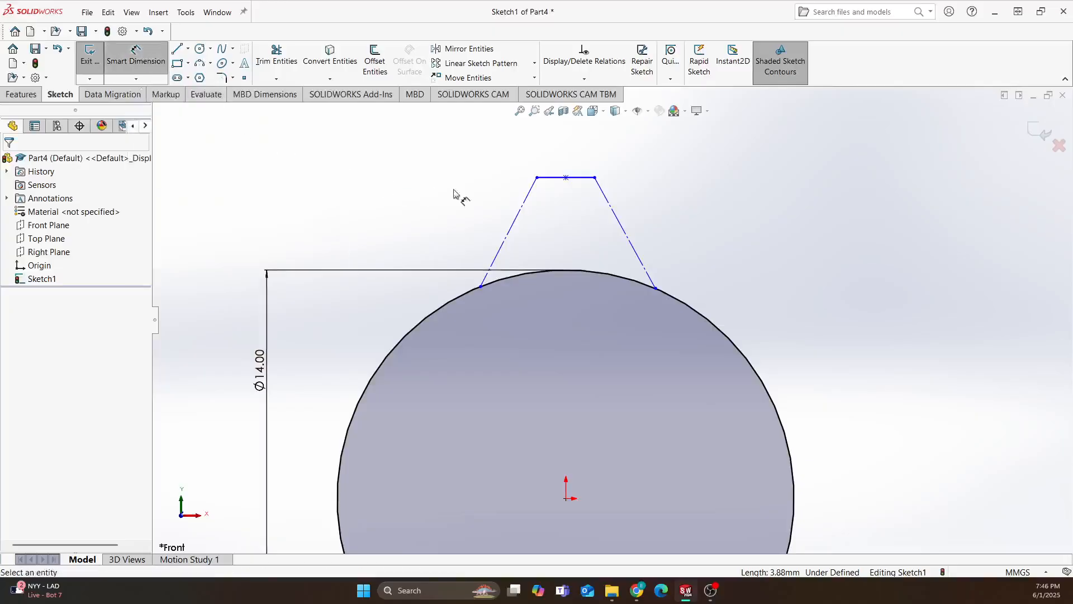
click(559, 178)
click(560, 139)
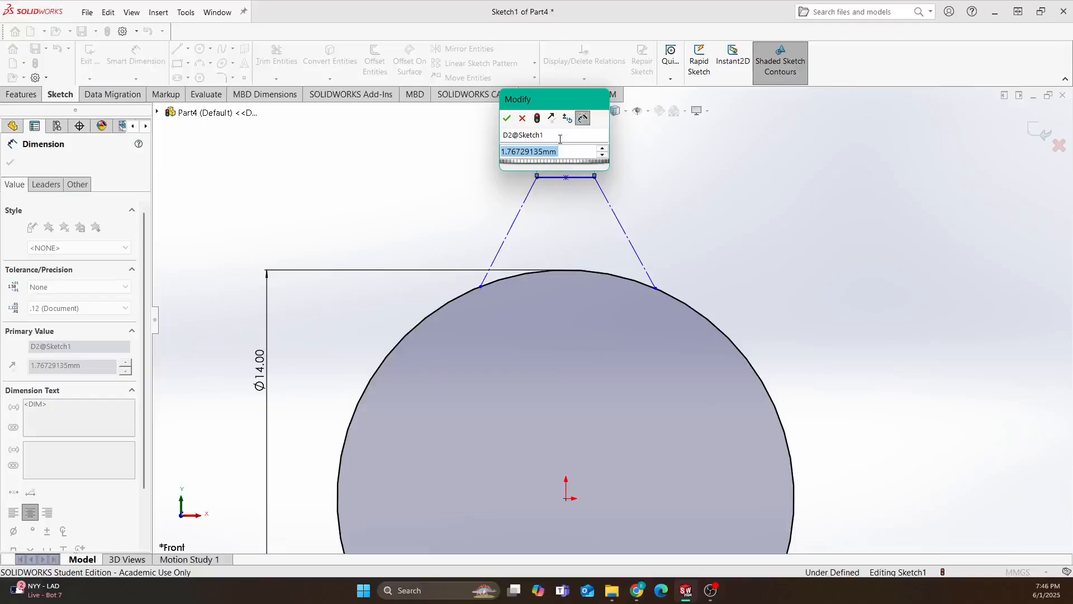
text(1)
key(Return)
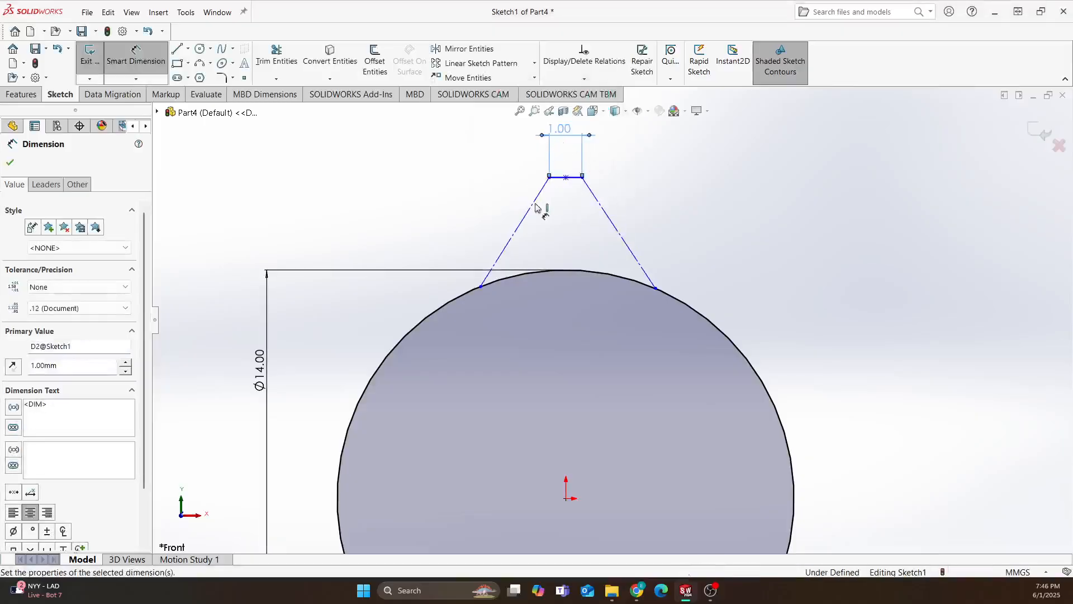
Dimension both slanted construction lines and set each length to 3.8 mm
click(536, 207)
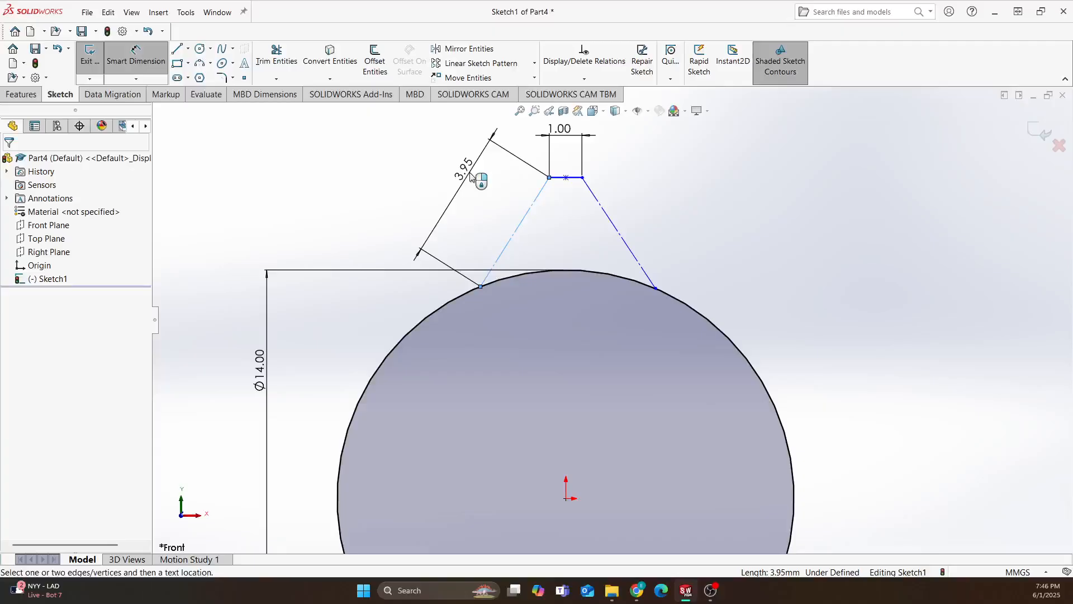
click(478, 179)
text(3.8)
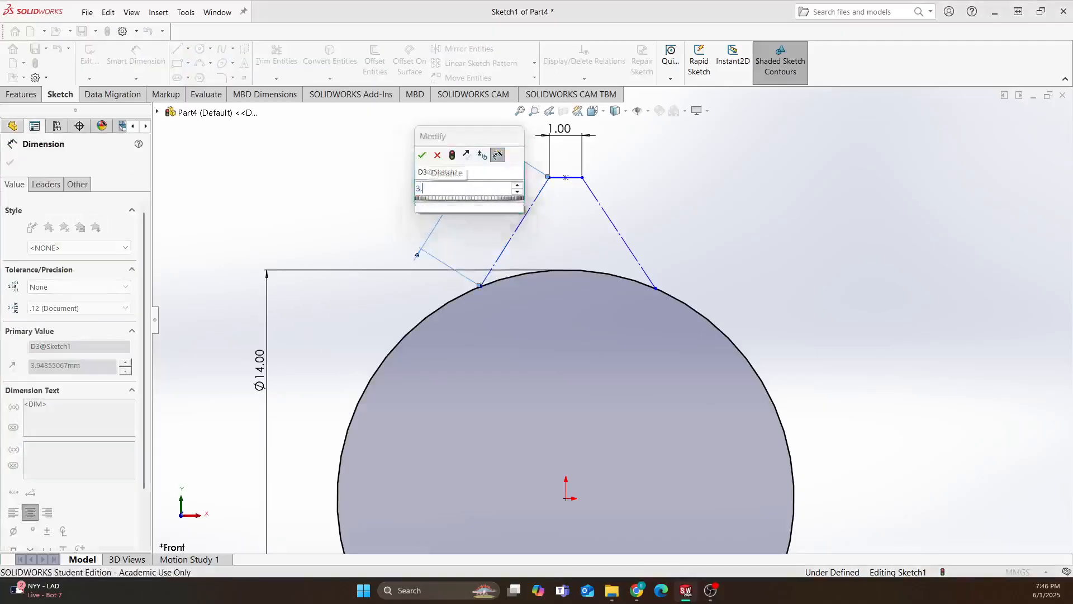
key(Return)
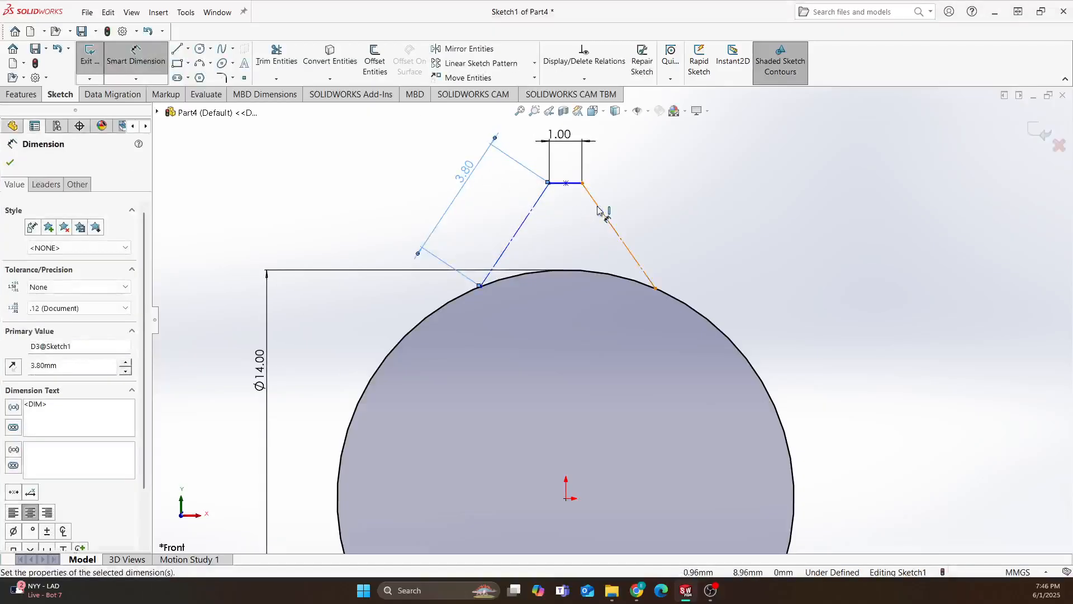
click(599, 215)
click(665, 181)
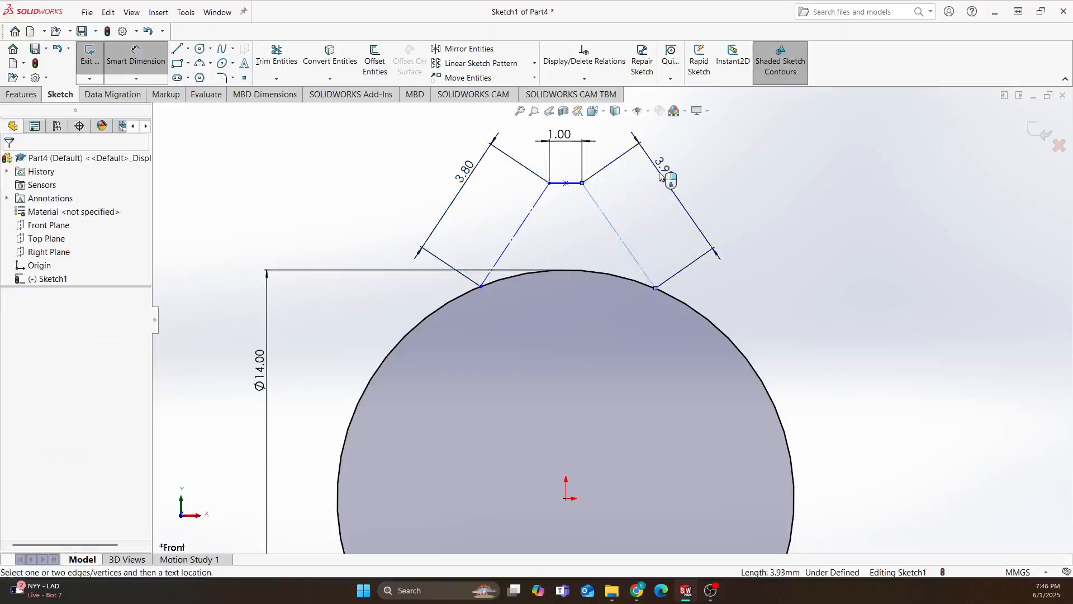
text(3.8)
key(Return)
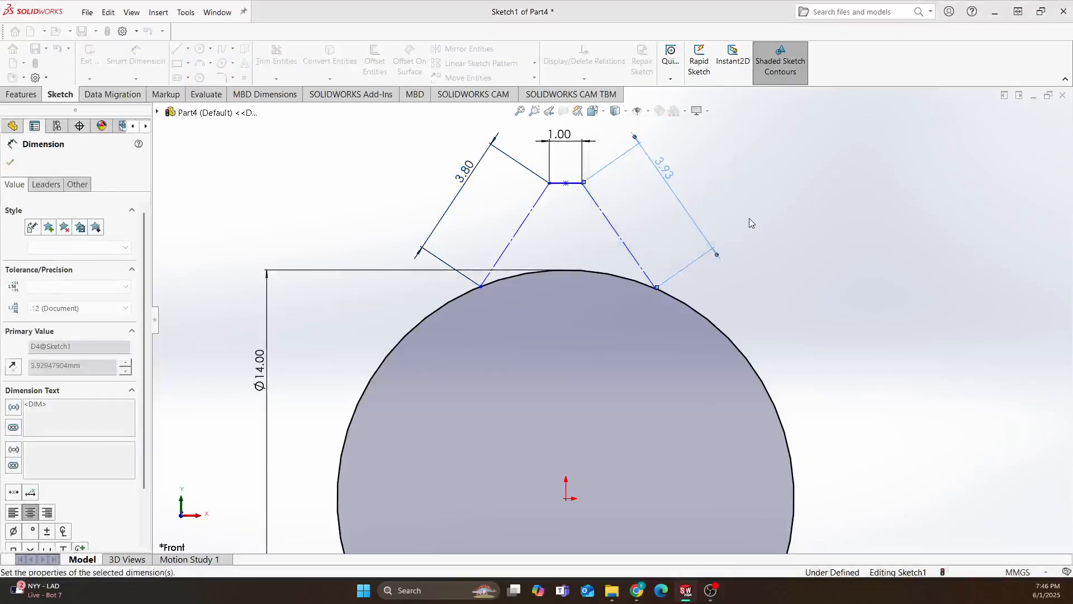
Set the angle between the tooth's tip line and its right construction line to 110° and move the dimension clear of the corner
scroll(598, 218, down, 3)
scroll(594, 220, down, 1)
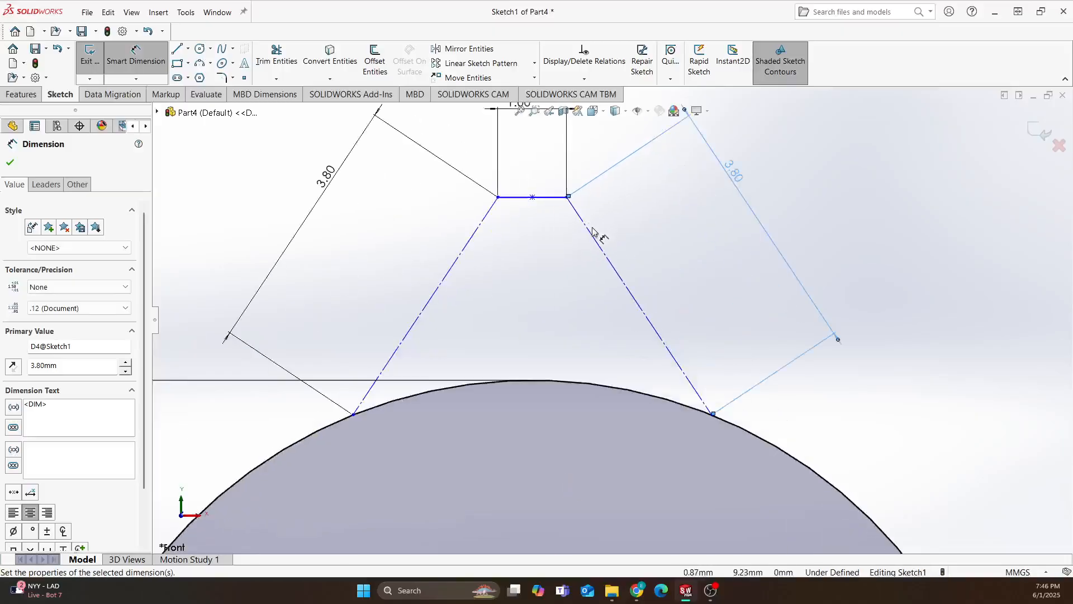
click(585, 228)
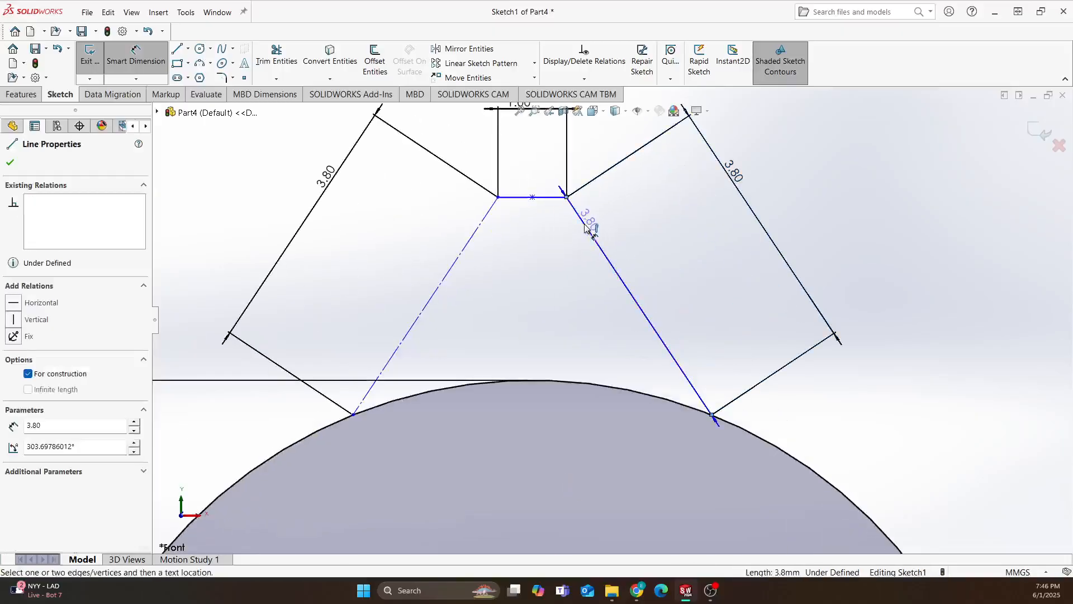
click(553, 198)
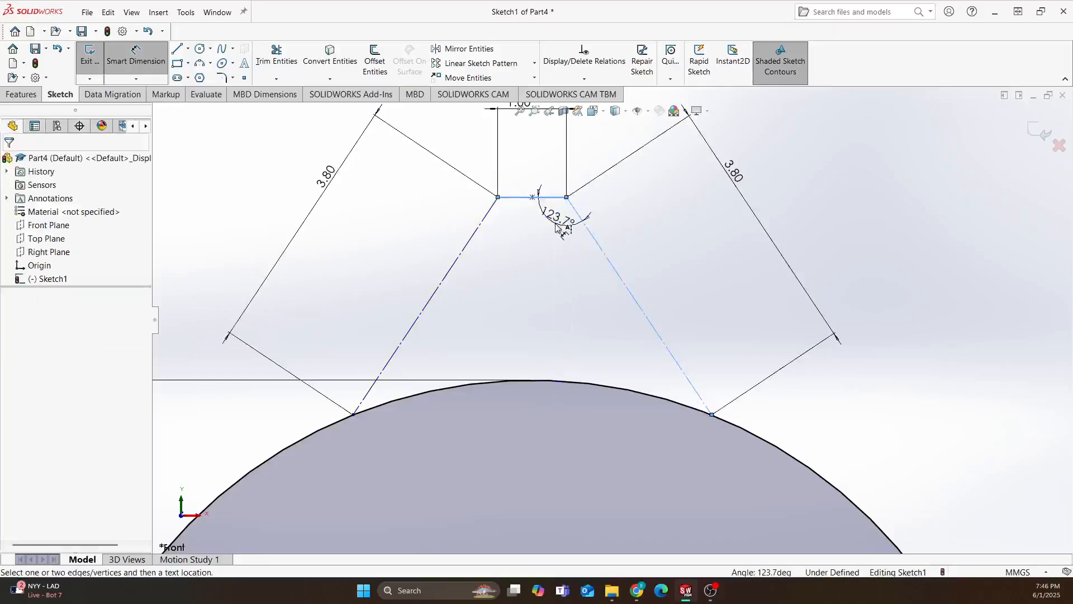
click(557, 226)
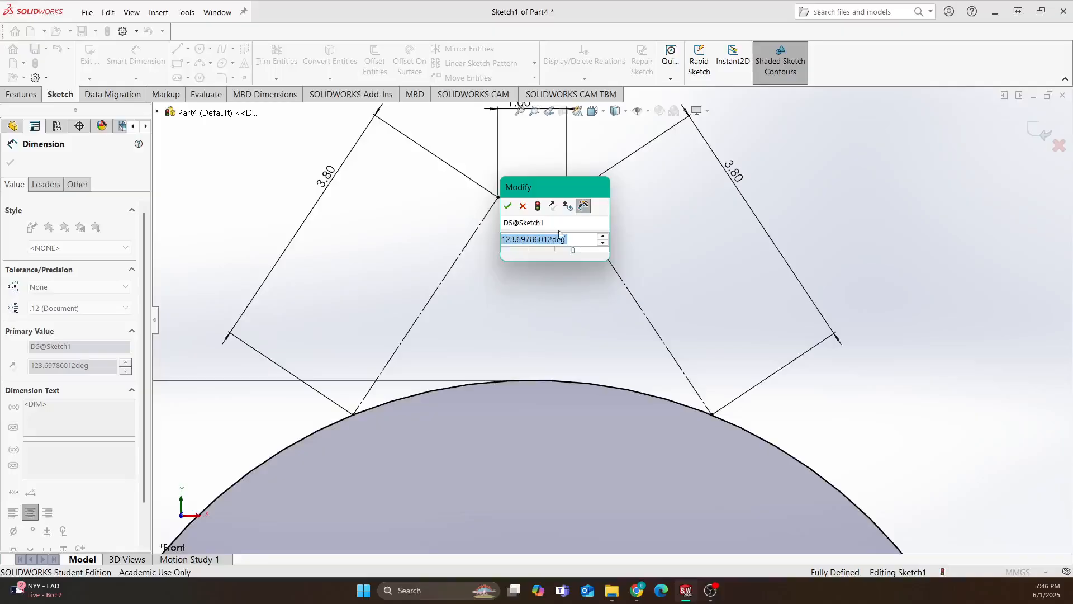
text(110)
key(Return)
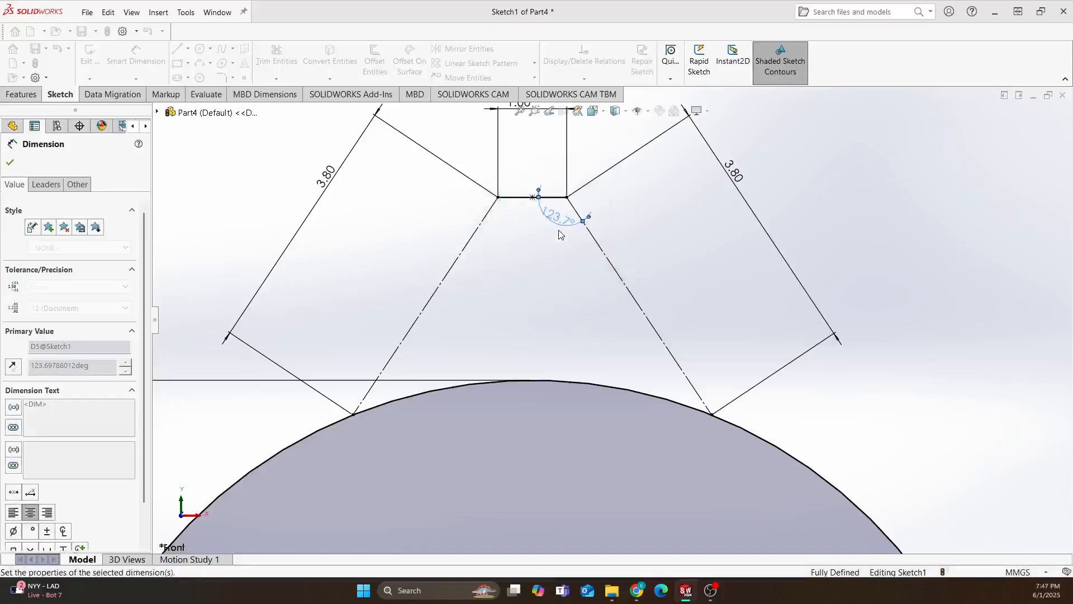
scroll(583, 247, up, 2)
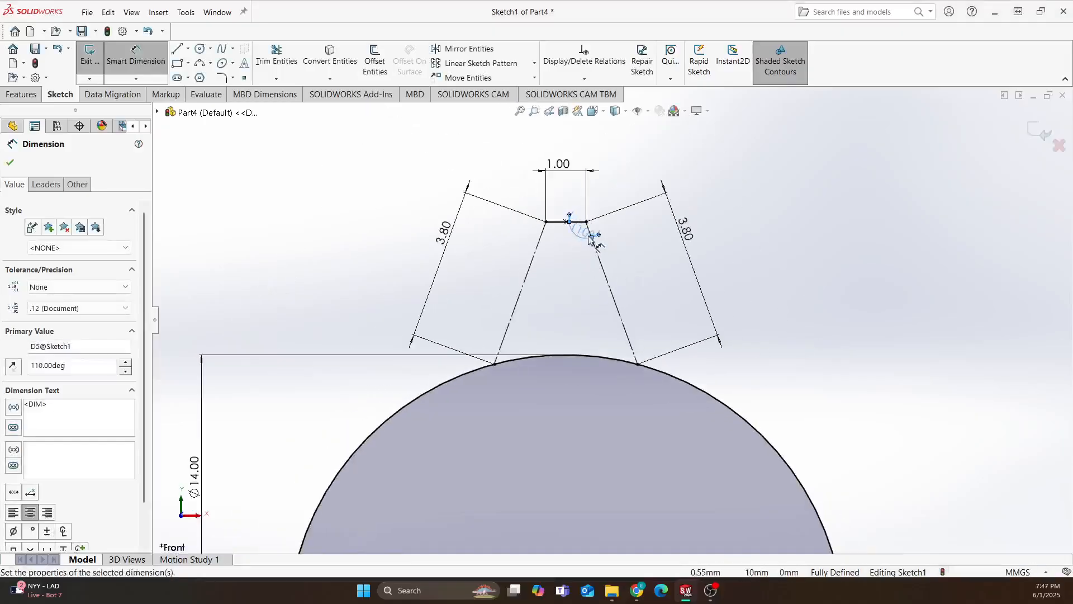
click(744, 224)
key(Escape)
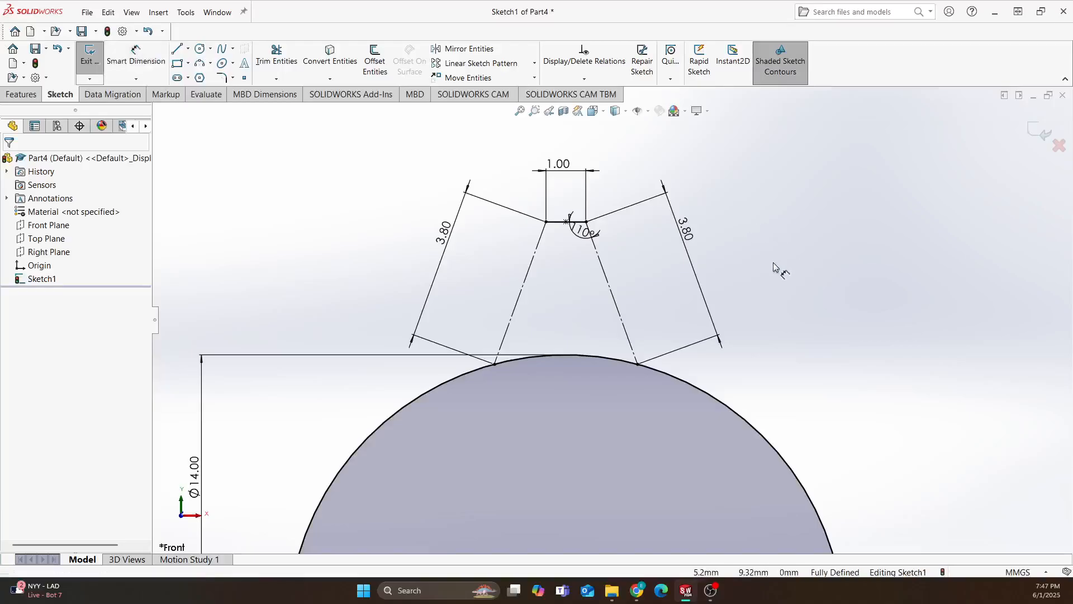
click(576, 245)
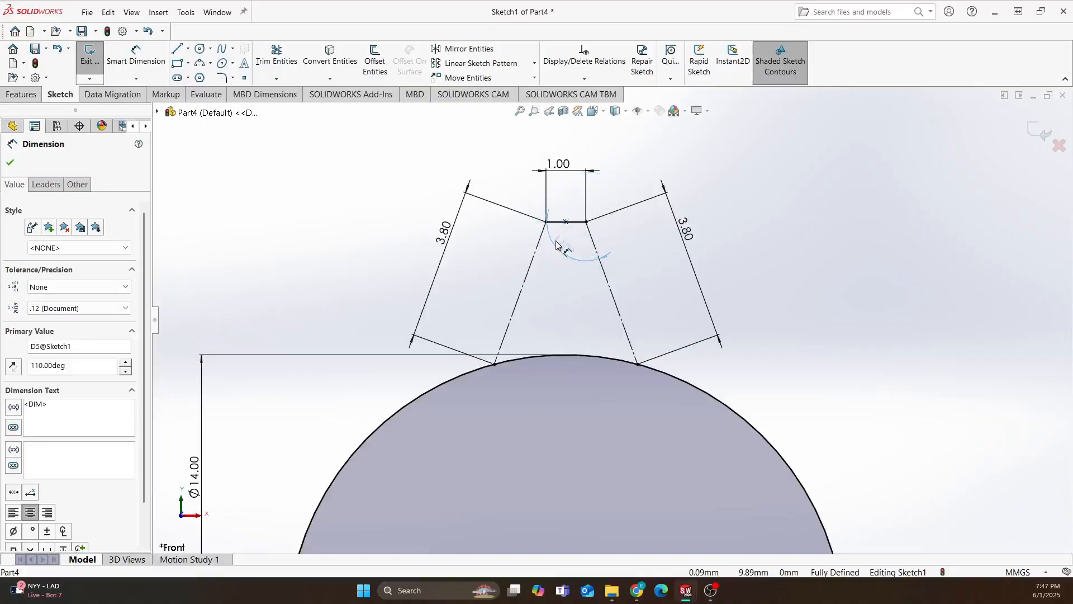
key(Escape)
Draw a trial three-point arc of about 4.26 mm radius in the empty area beside the tooth and delete it
scroll(727, 257, down, 3)
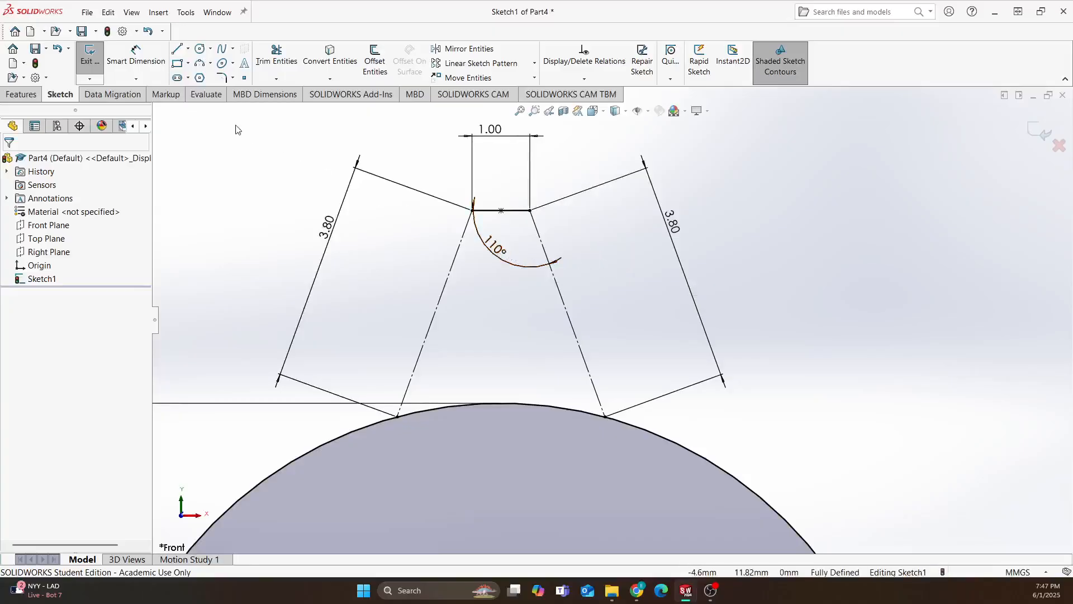
click(201, 65)
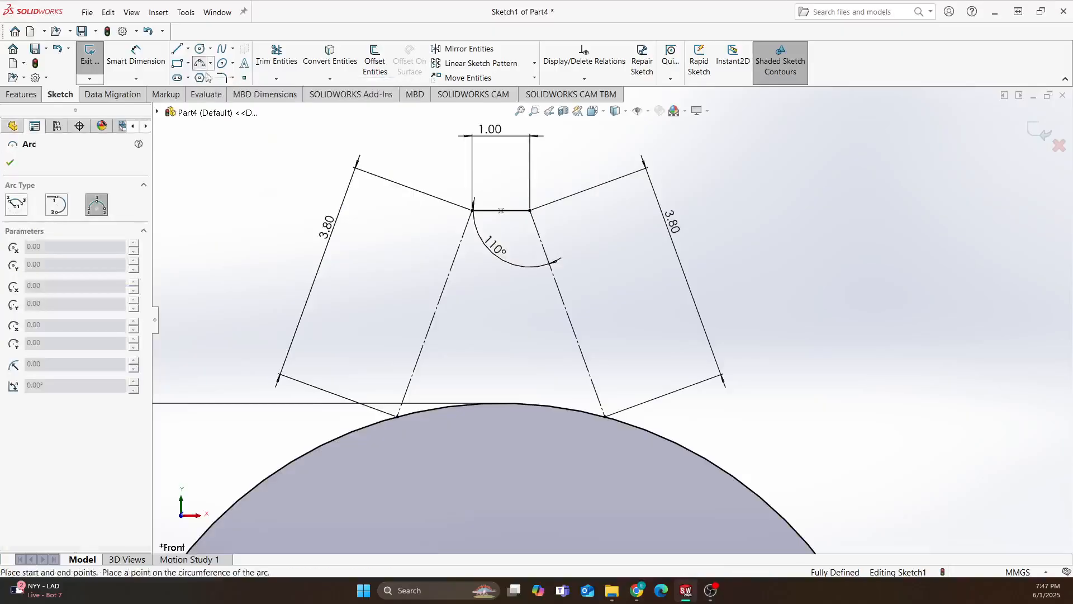
scroll(614, 322, up, 3)
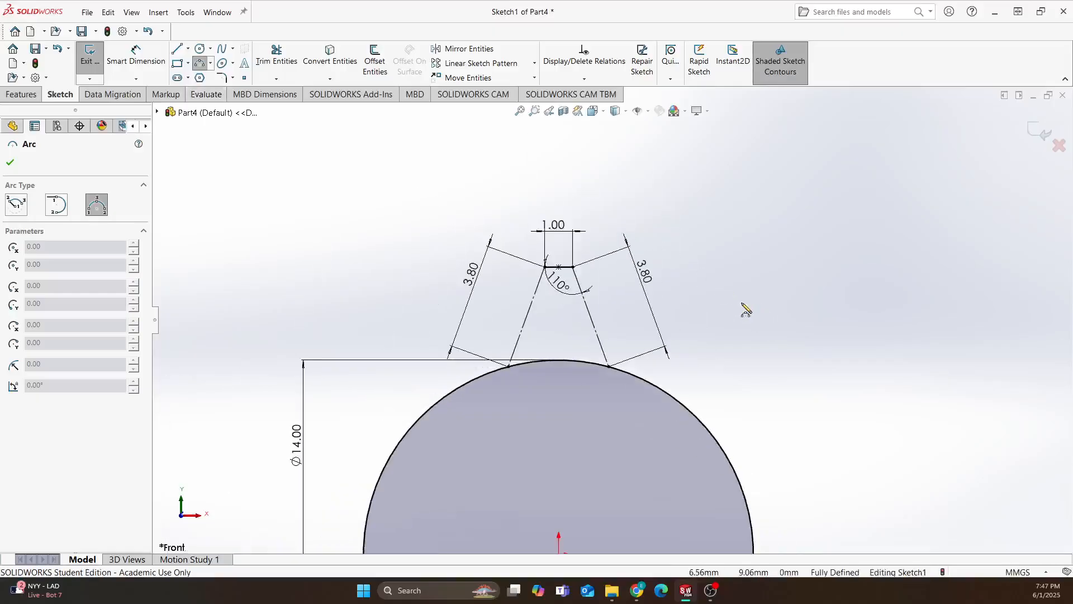
click(683, 218)
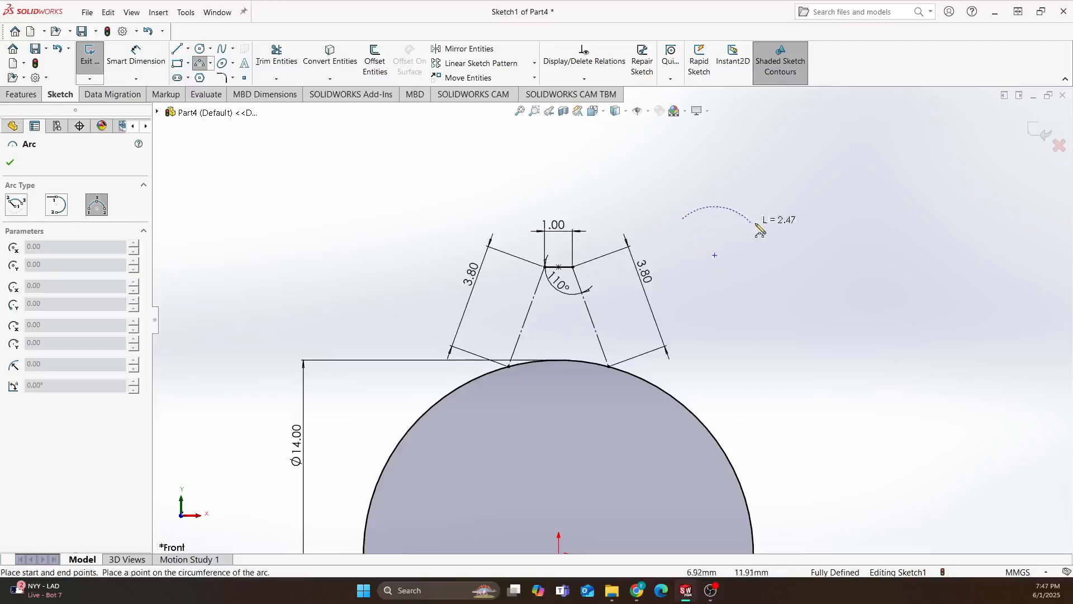
click(913, 218)
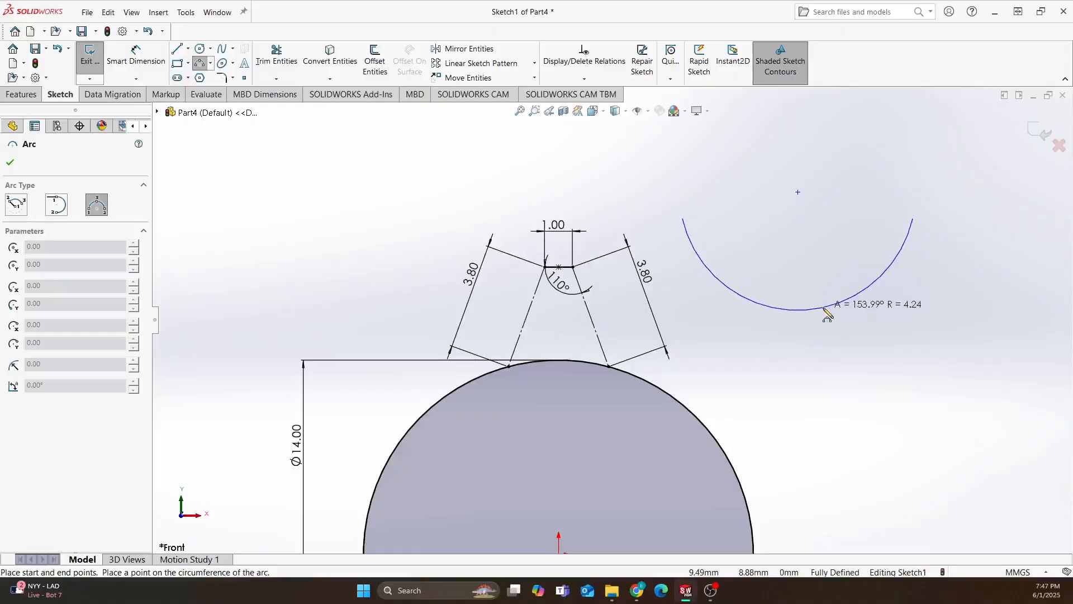
click(798, 307)
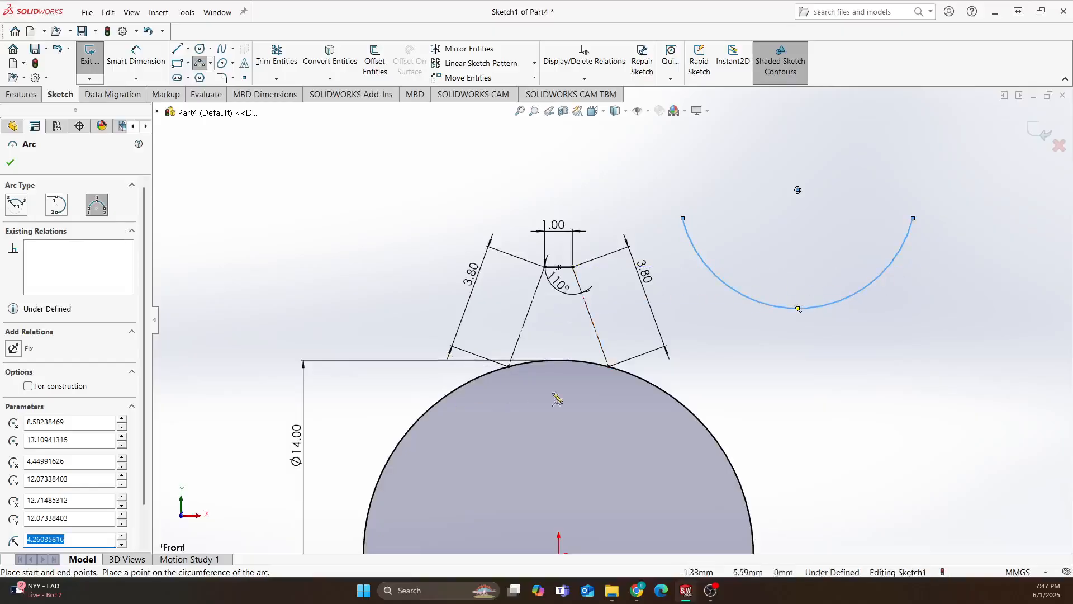
key(Escape)
click(860, 290)
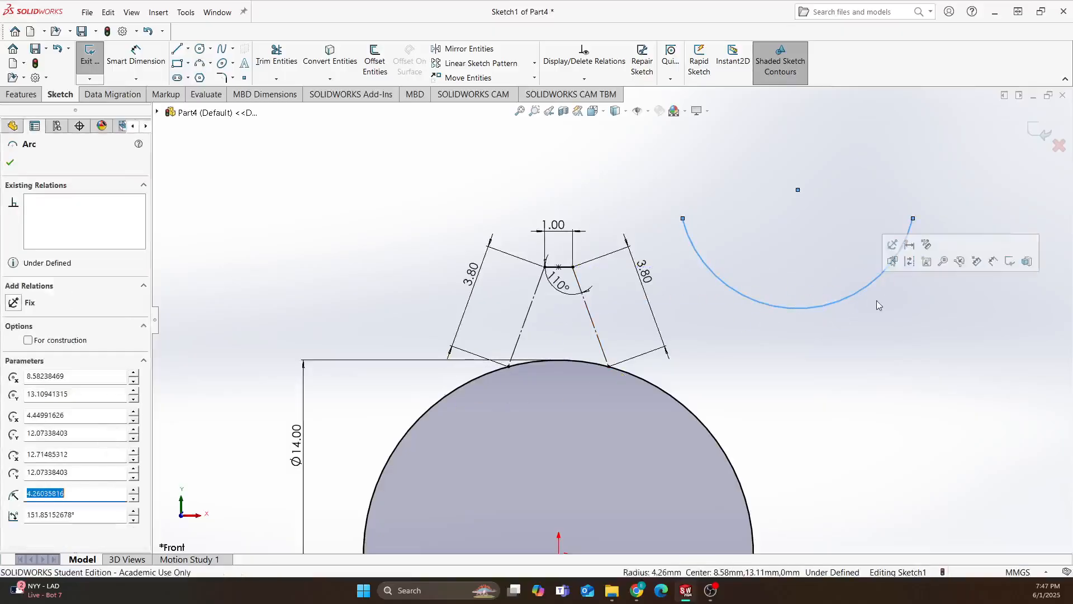
key(Delete)
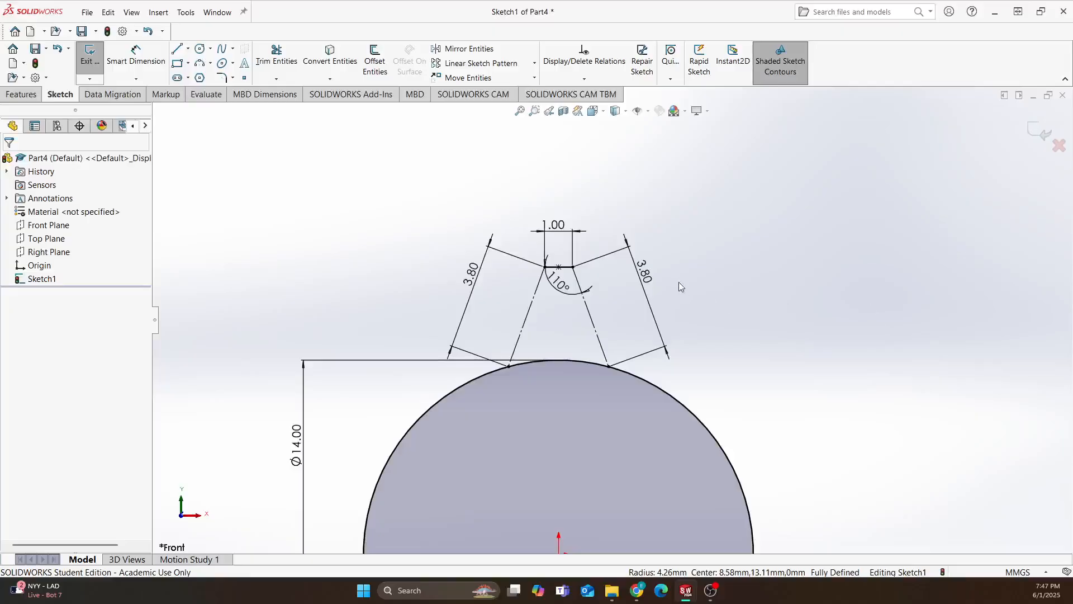
Draw a three-point arc of about 0.96 mm radius, bulging outward from the tip line's right end to a point on the right construction line
click(199, 63)
scroll(634, 297, down, 4)
scroll(576, 317, down, 3)
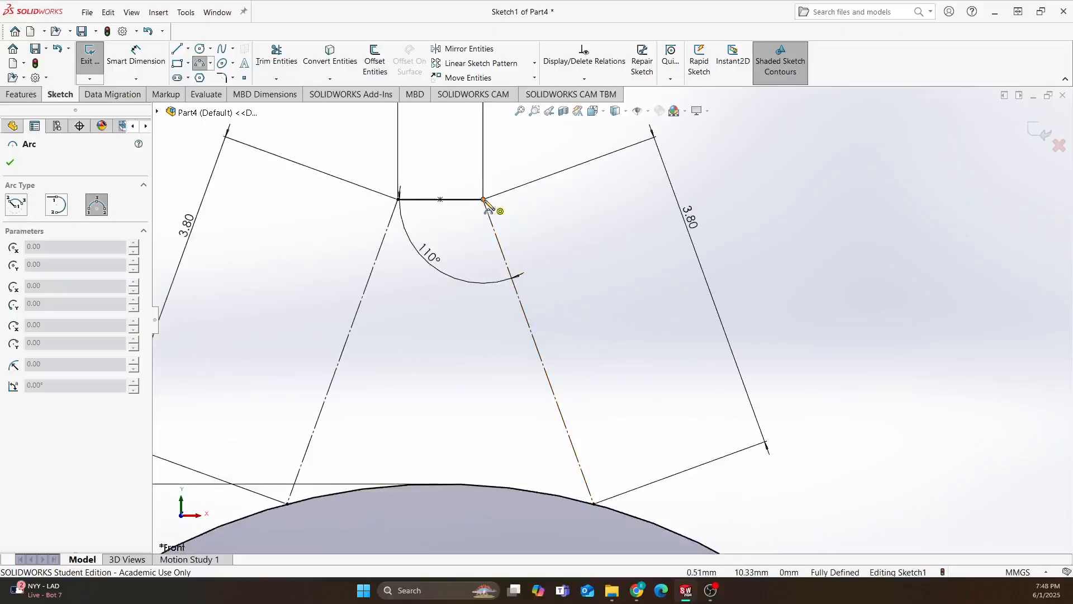
click(484, 199)
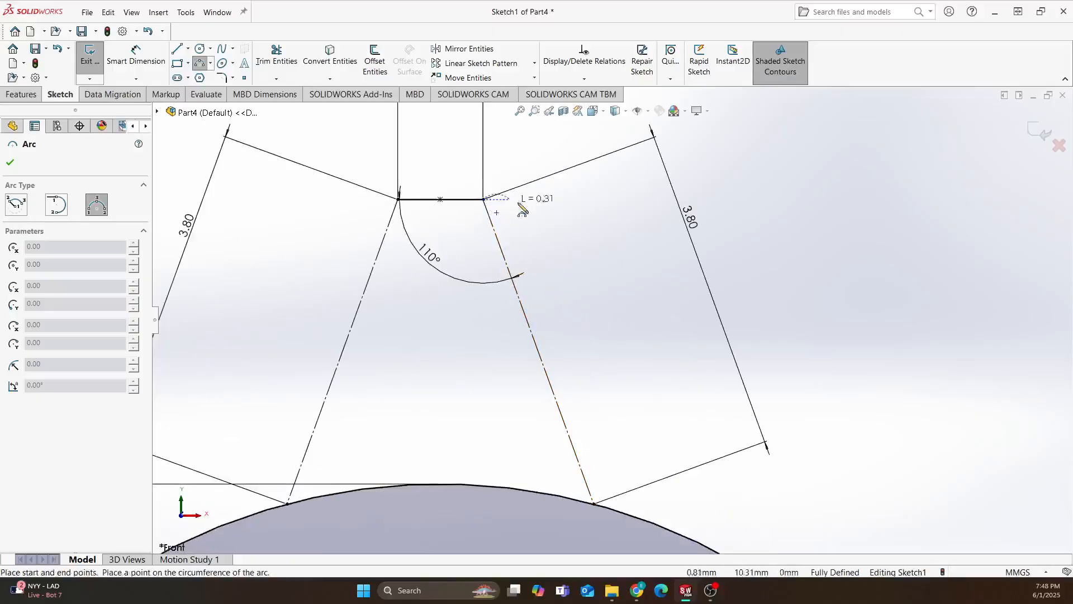
click(524, 308)
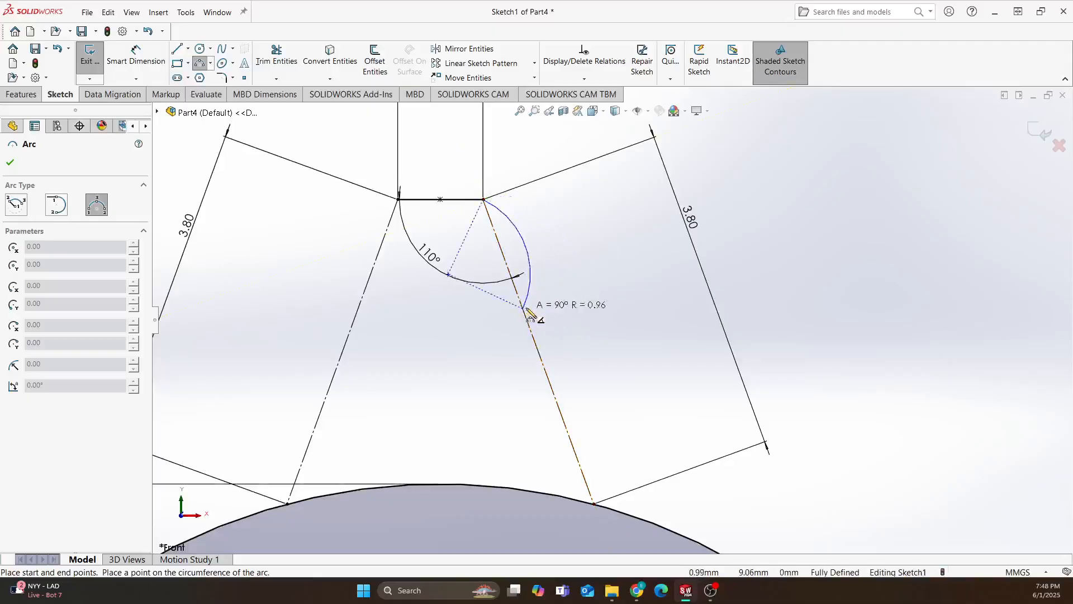
click(529, 244)
key(Escape)
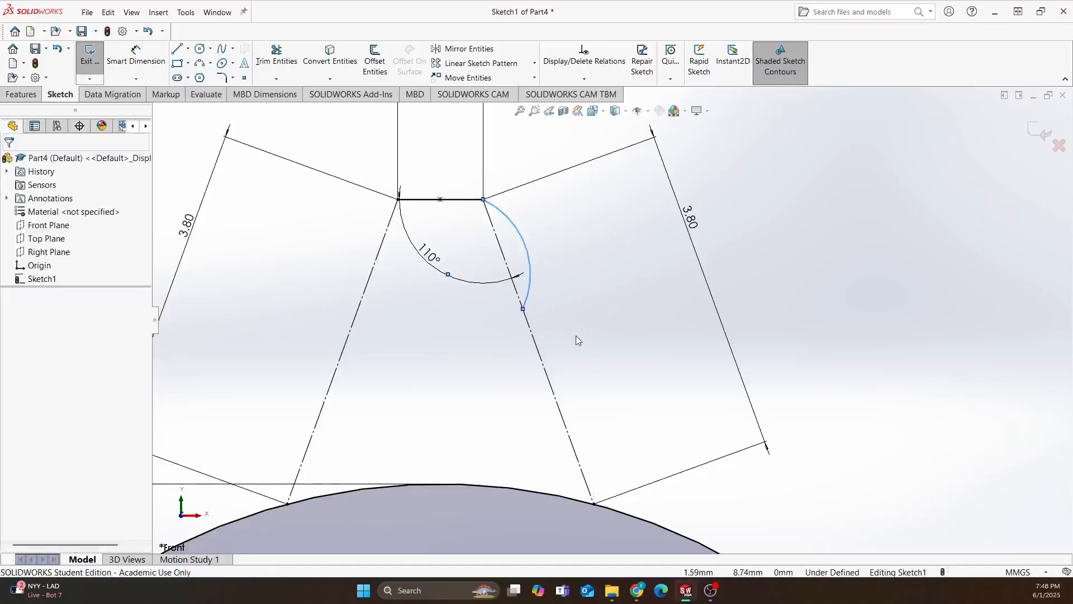
Dimension the distance between the right arc's two endpoints along the construction line and set it to 1.3 mm
click(136, 56)
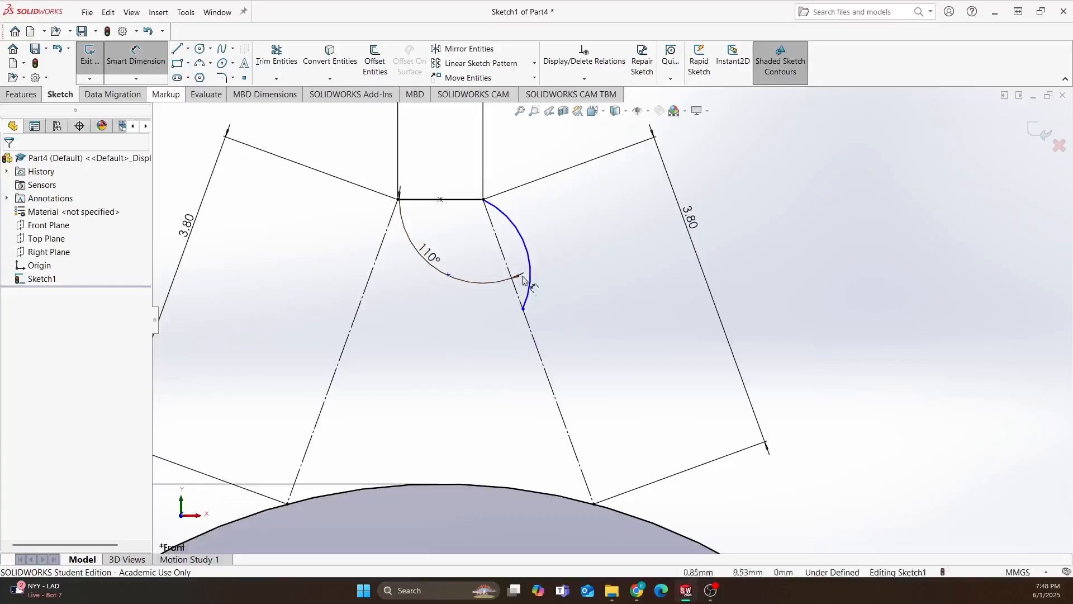
click(522, 308)
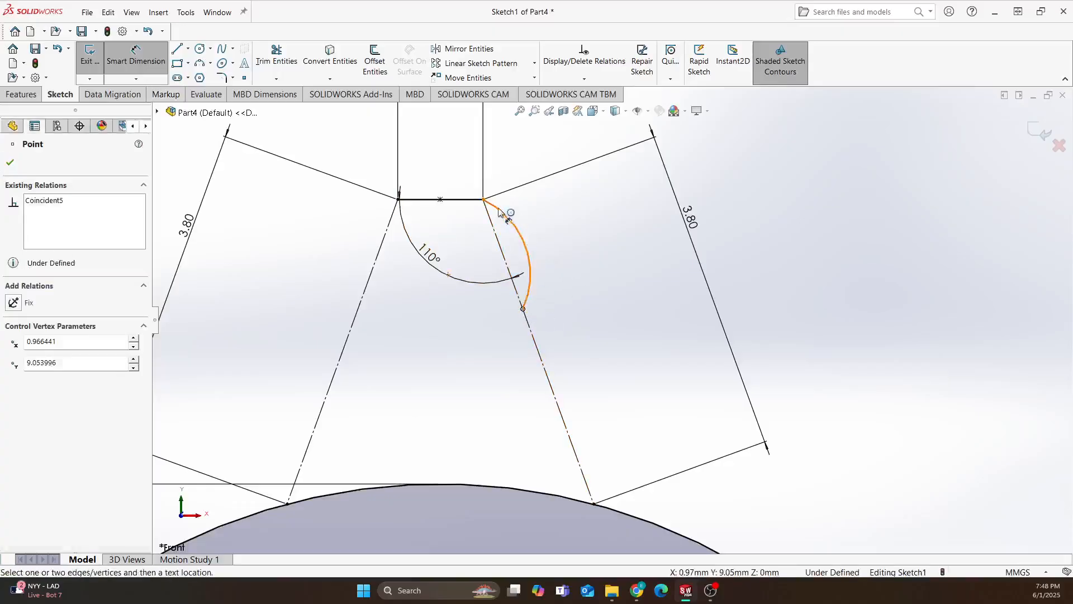
click(484, 199)
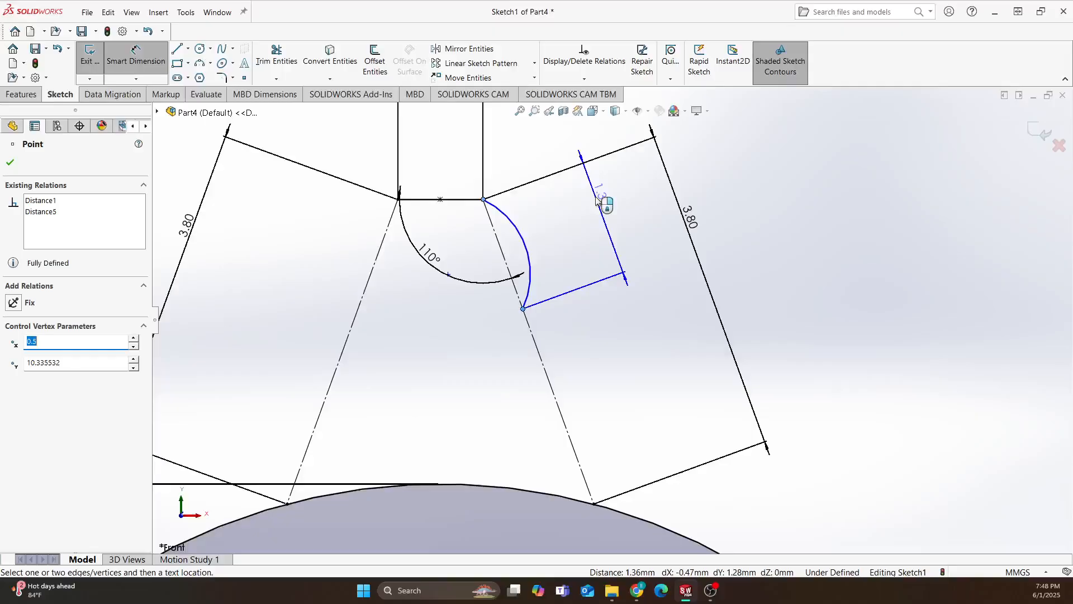
click(601, 202)
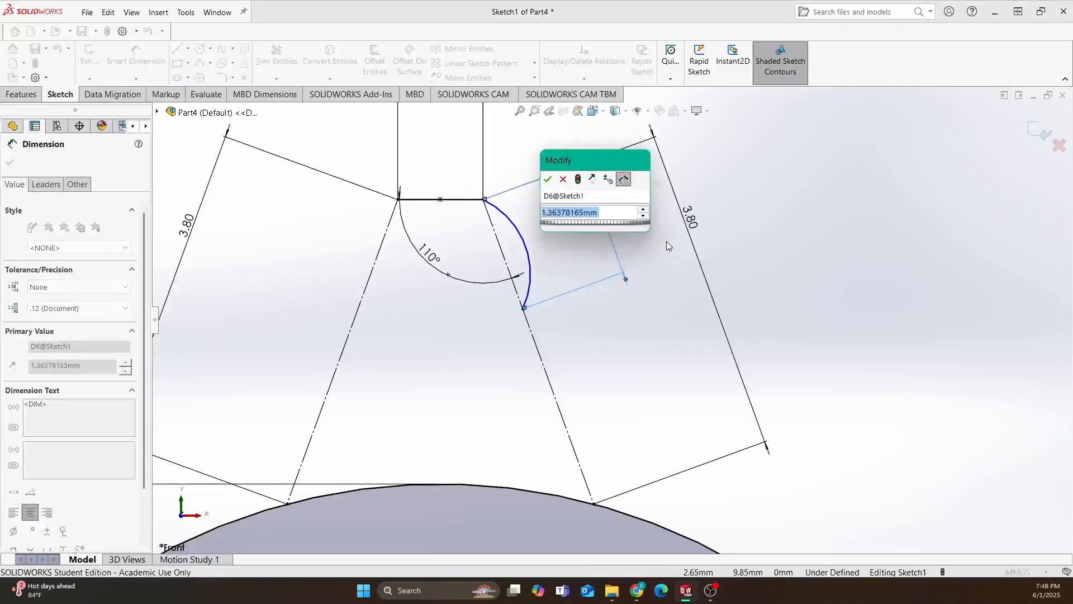
text(1.3)
key(Return)
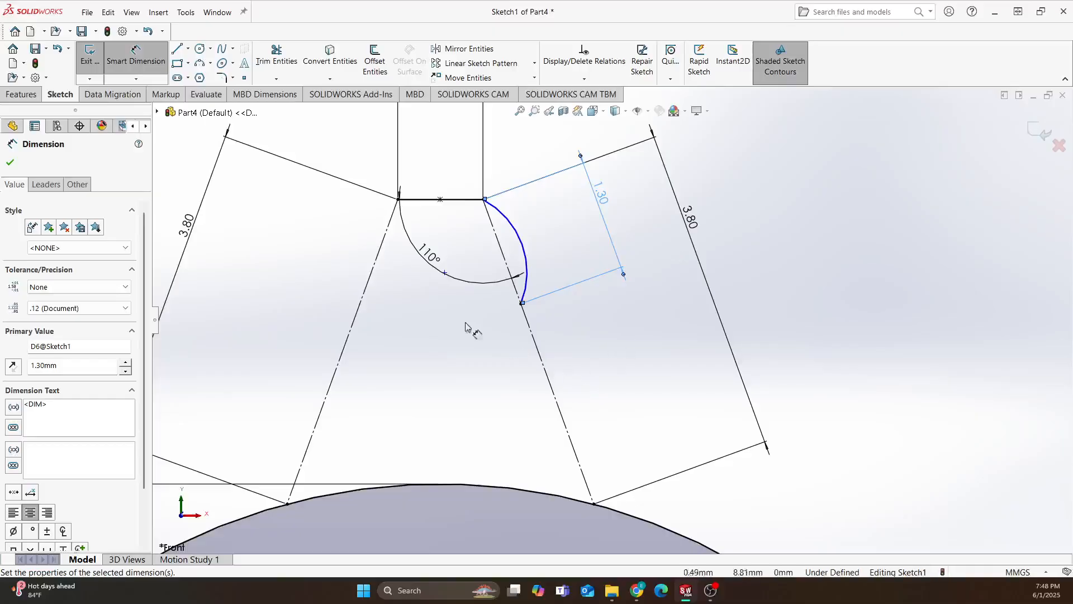
Draw a three-point arc of about 2.27 mm radius, curving inward from the first arc's lower end to the right construction line's foot on the circle
click(200, 63)
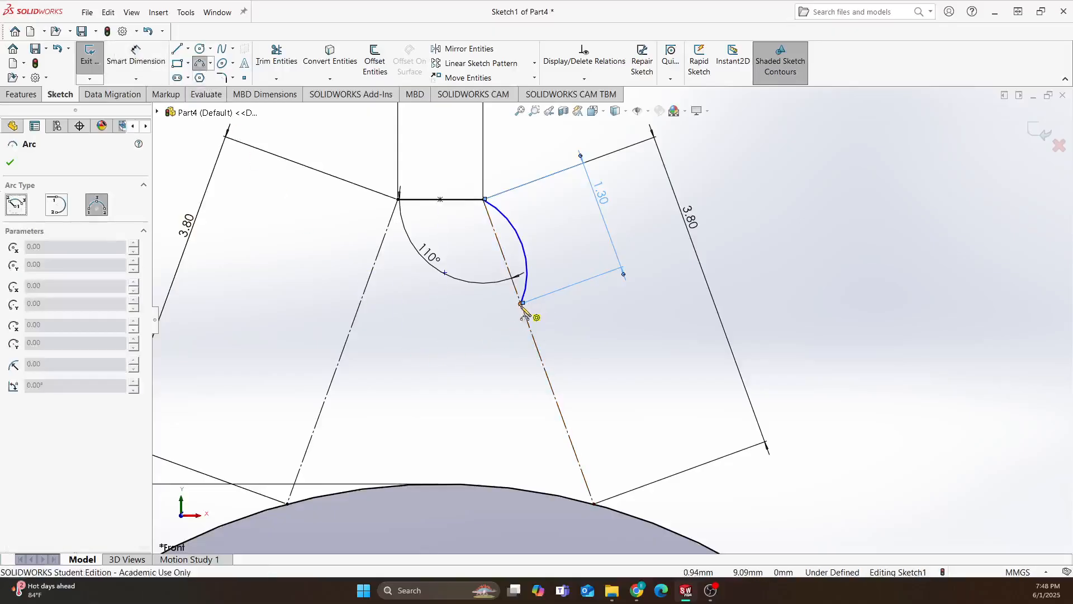
click(521, 304)
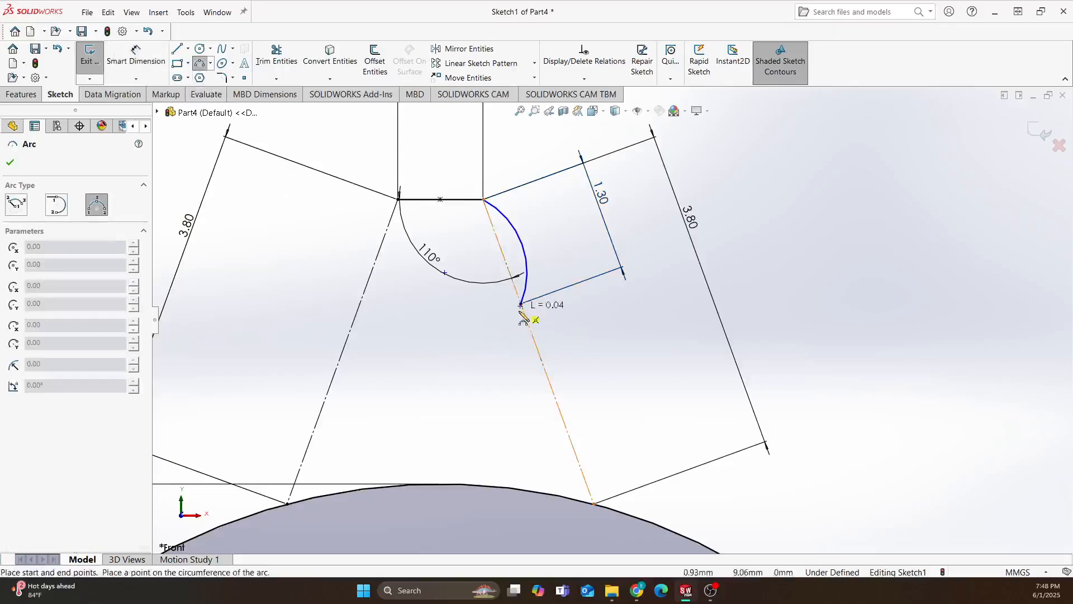
click(593, 503)
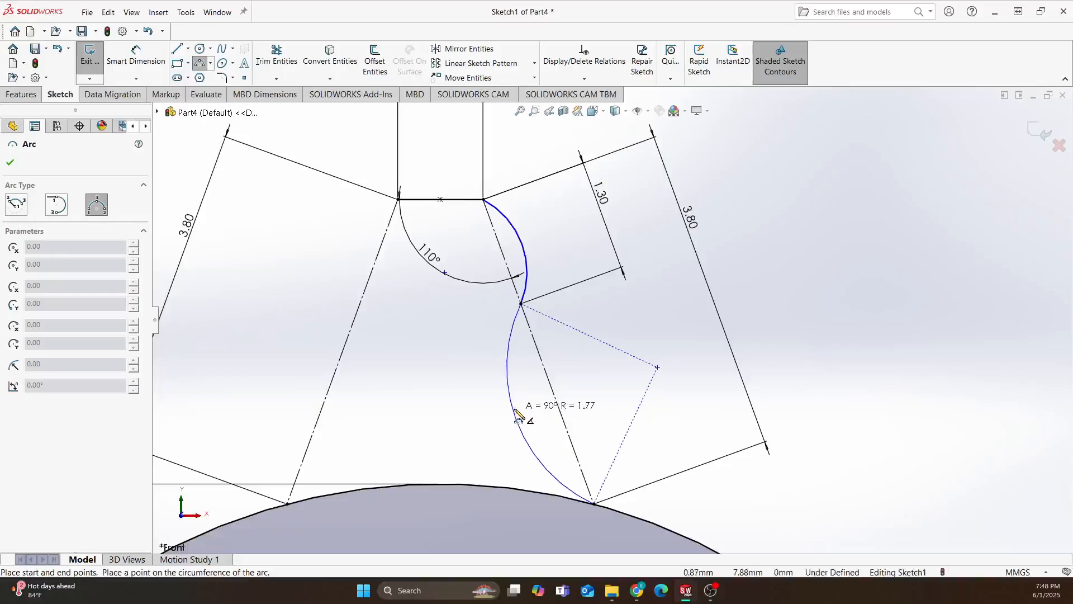
click(528, 413)
key(Escape)
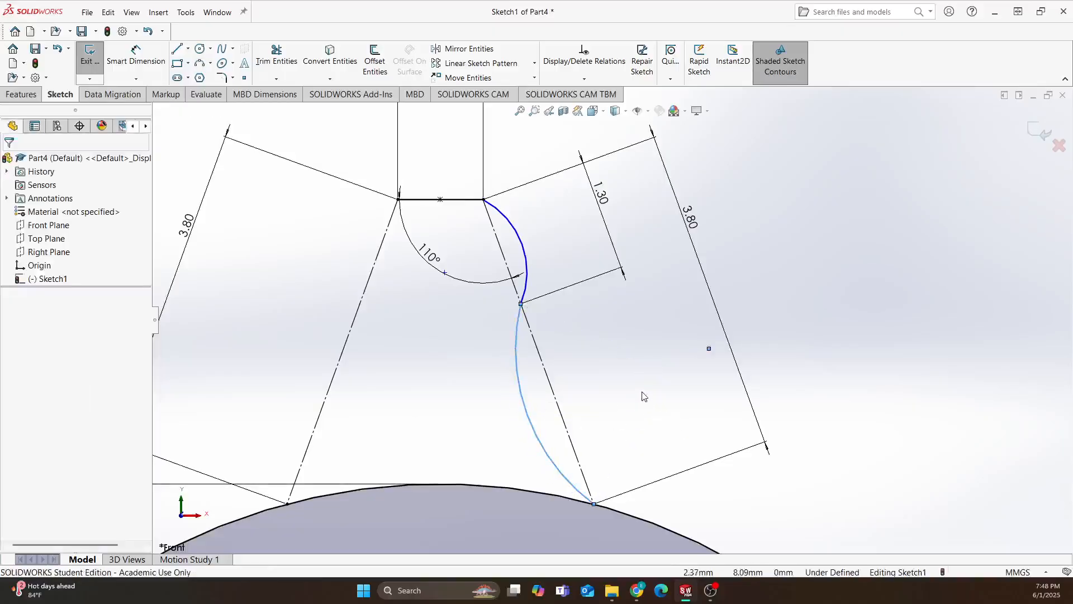
Dimension the radius of the lower right flank arc and set it to 1.75 mm
scroll(415, 350, up, 3)
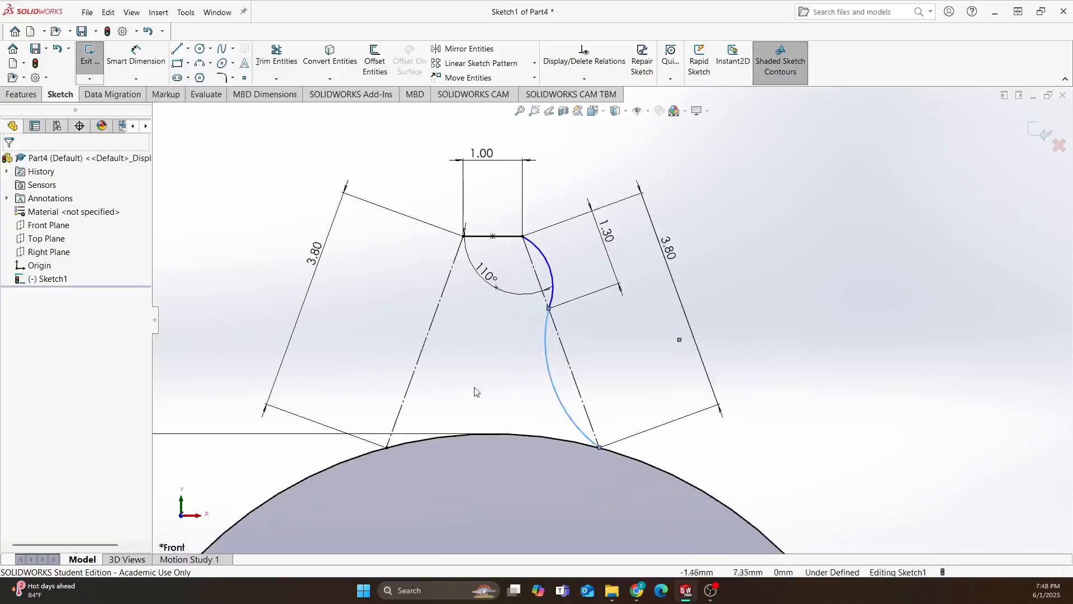
click(146, 66)
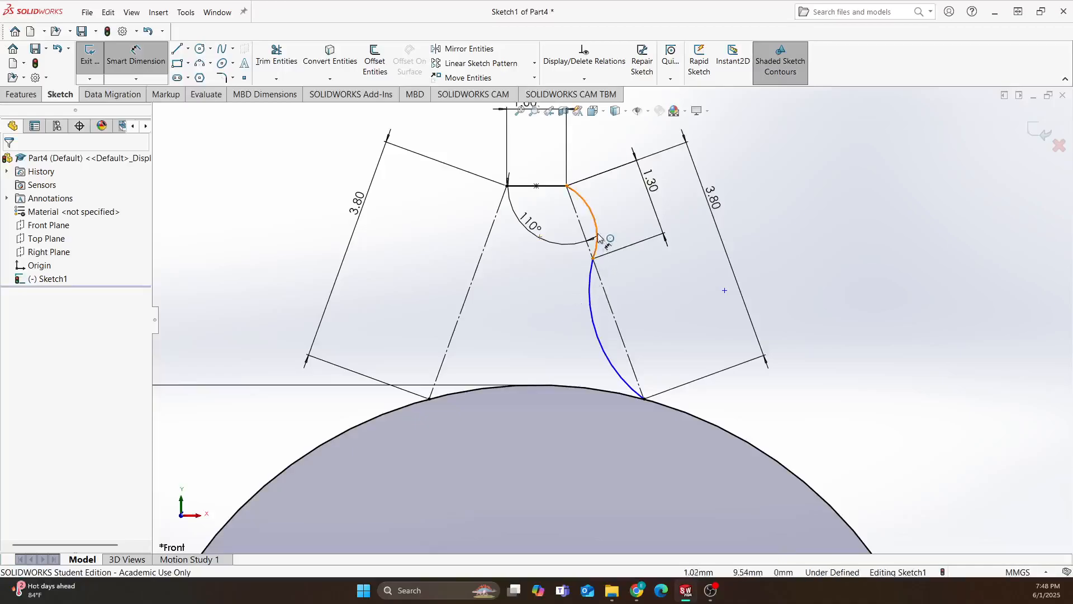
click(590, 290)
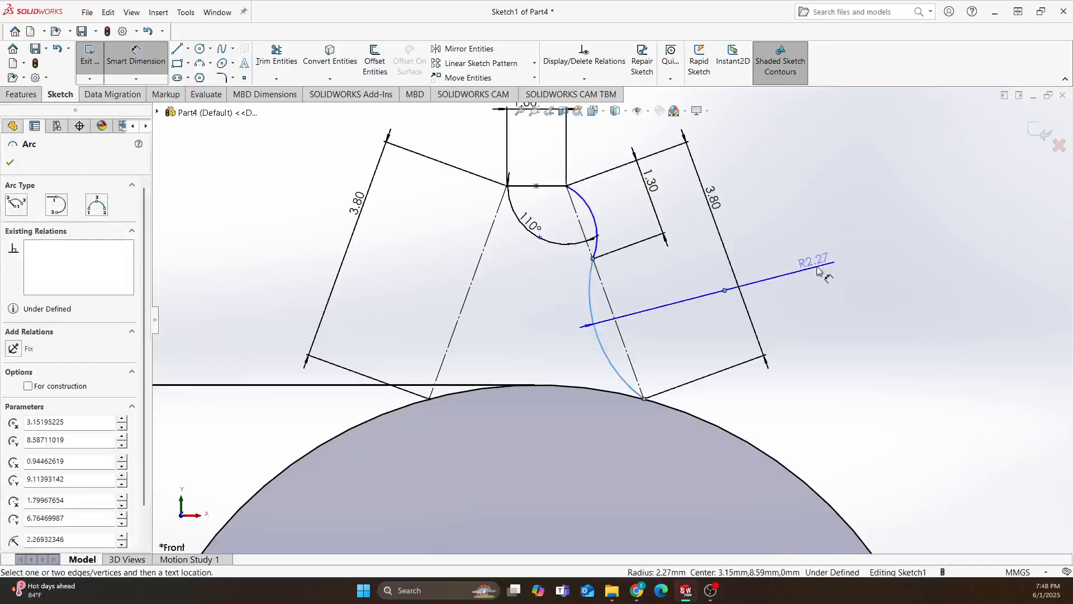
click(760, 261)
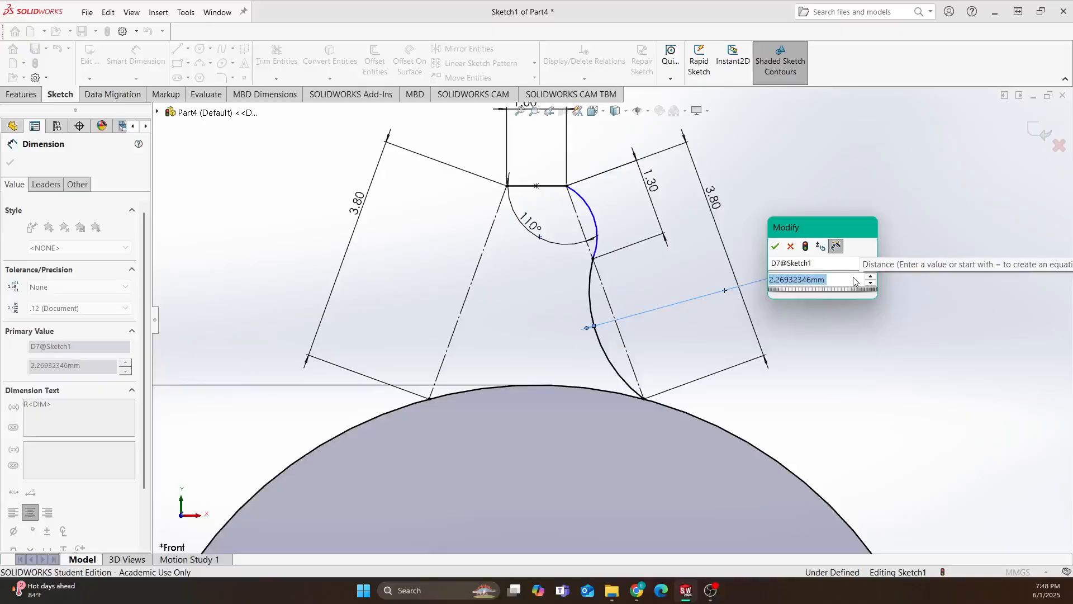
text(1.75)
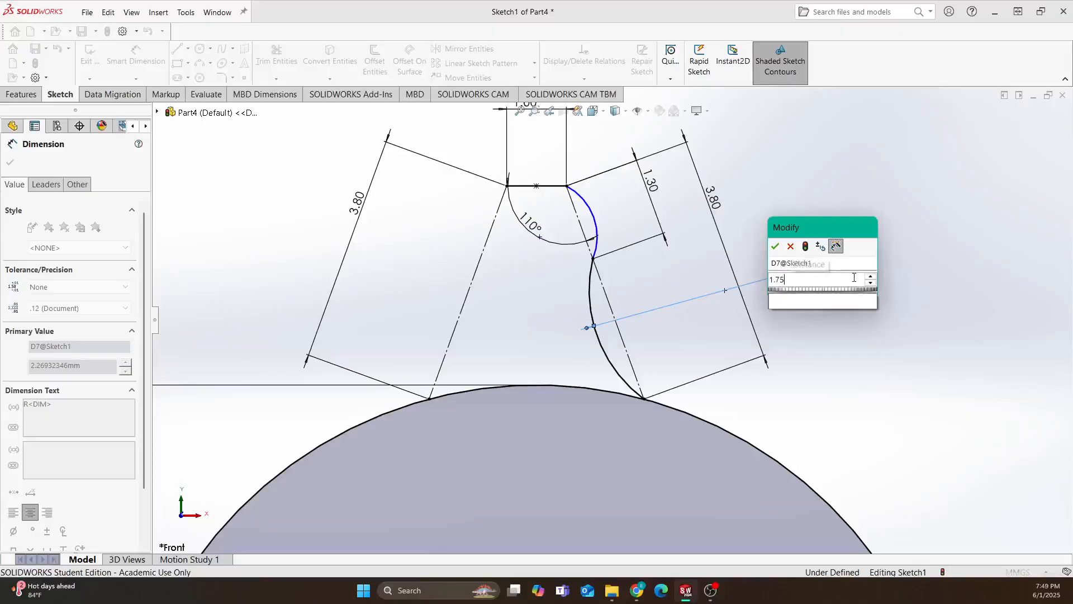
key(Return)
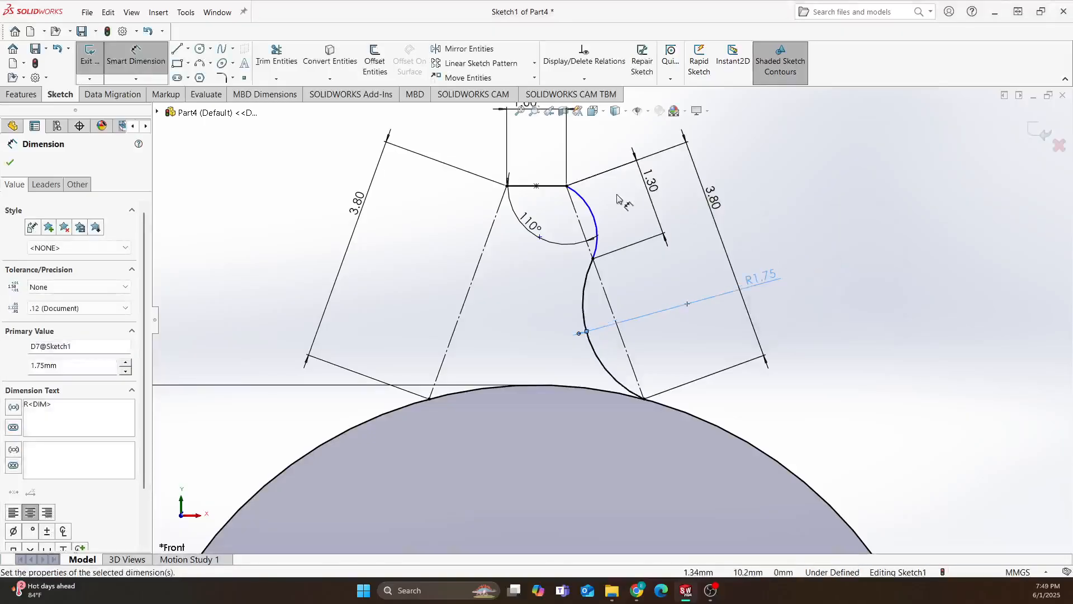
Dimension the radius of the upper right flank arc and set it to 0.95 mm
click(597, 221)
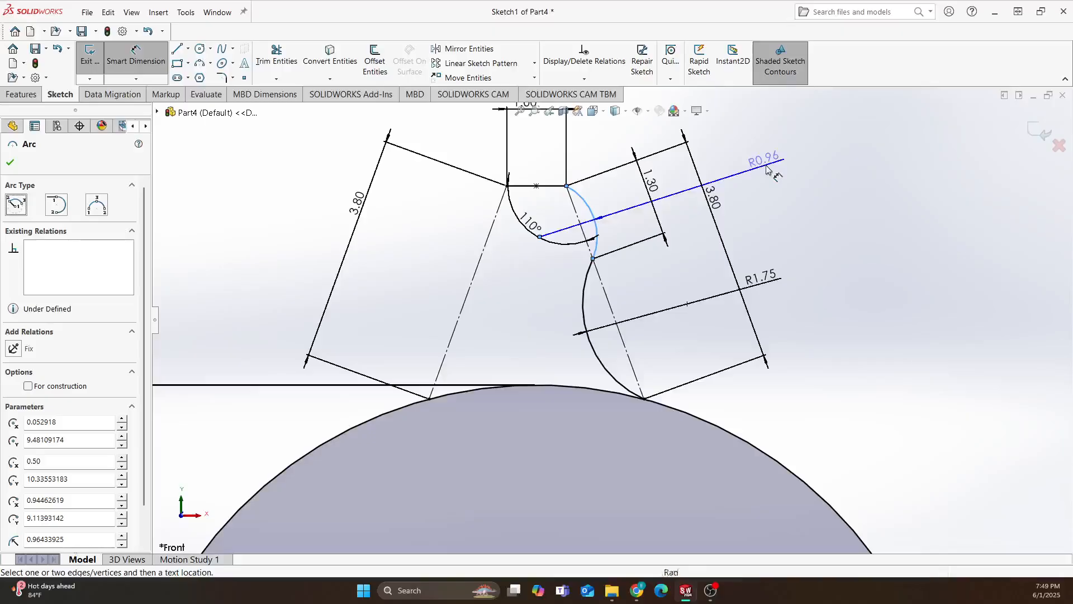
click(831, 180)
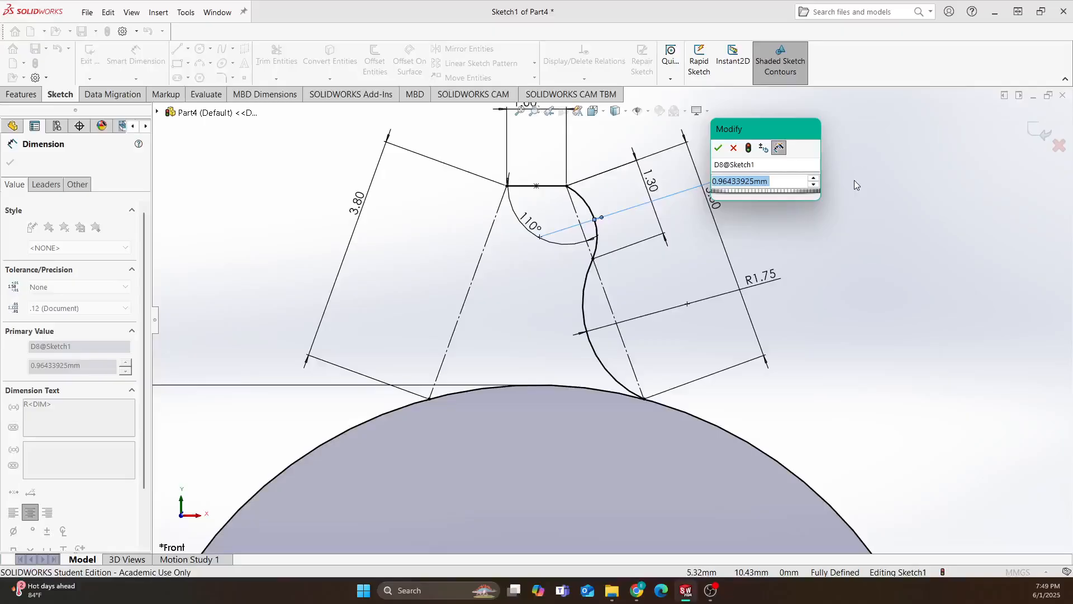
text(0.9)
key(Return)
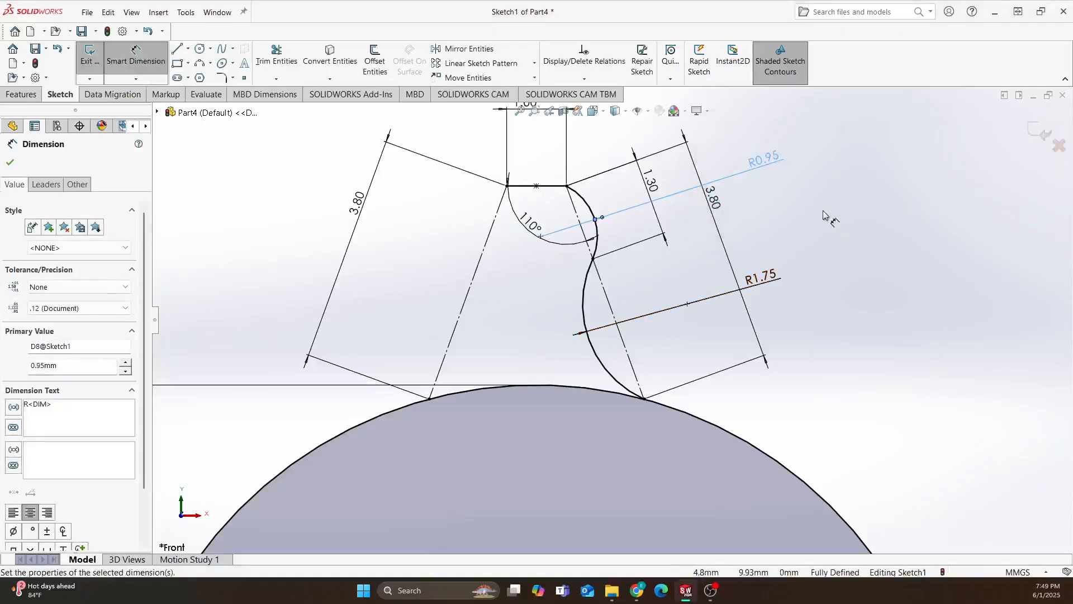
Try radii of 2 mm for the lower right flank arc and 1 mm for the upper one
double_click(767, 281)
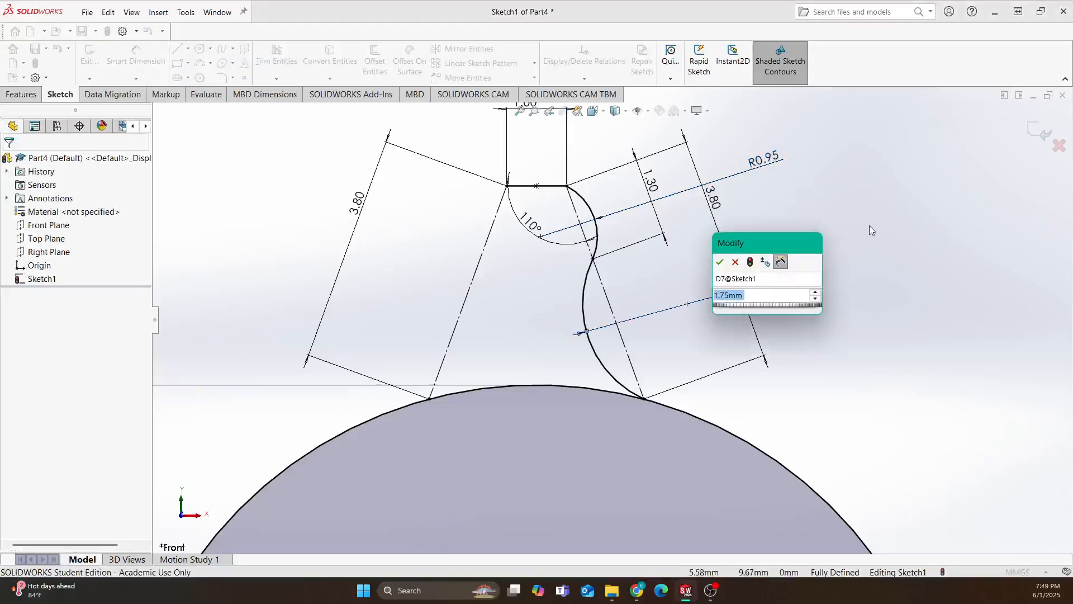
text(2)
key(Return)
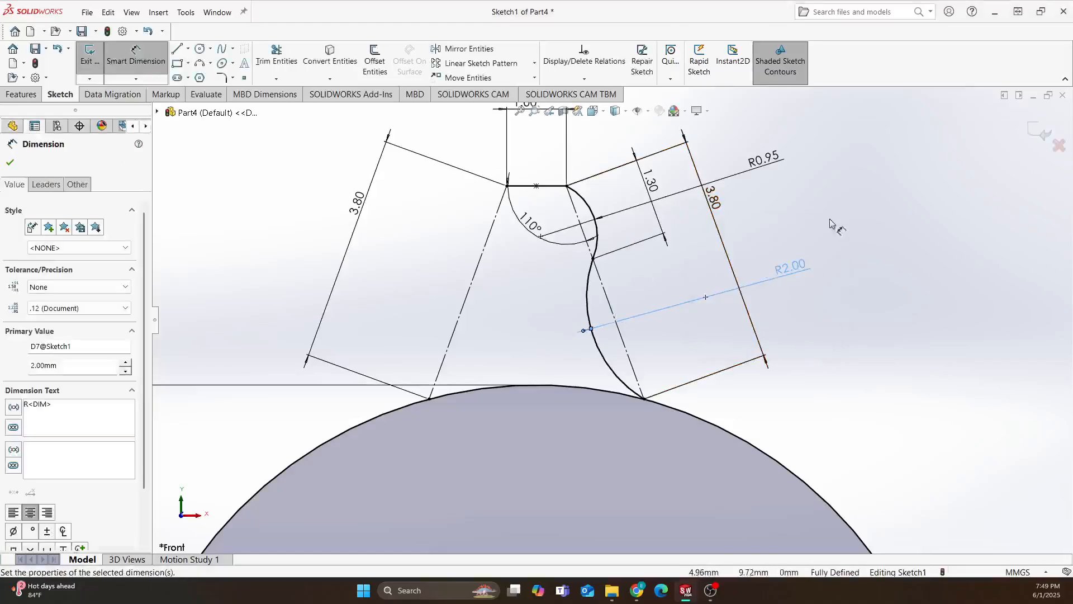
double_click(773, 161)
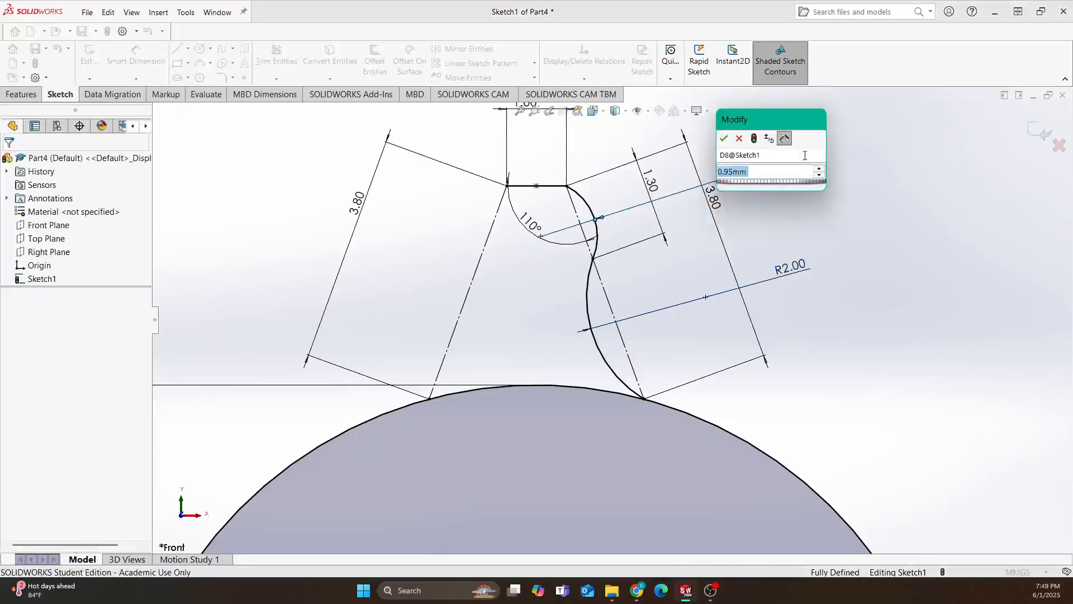
text(1)
key(Return)
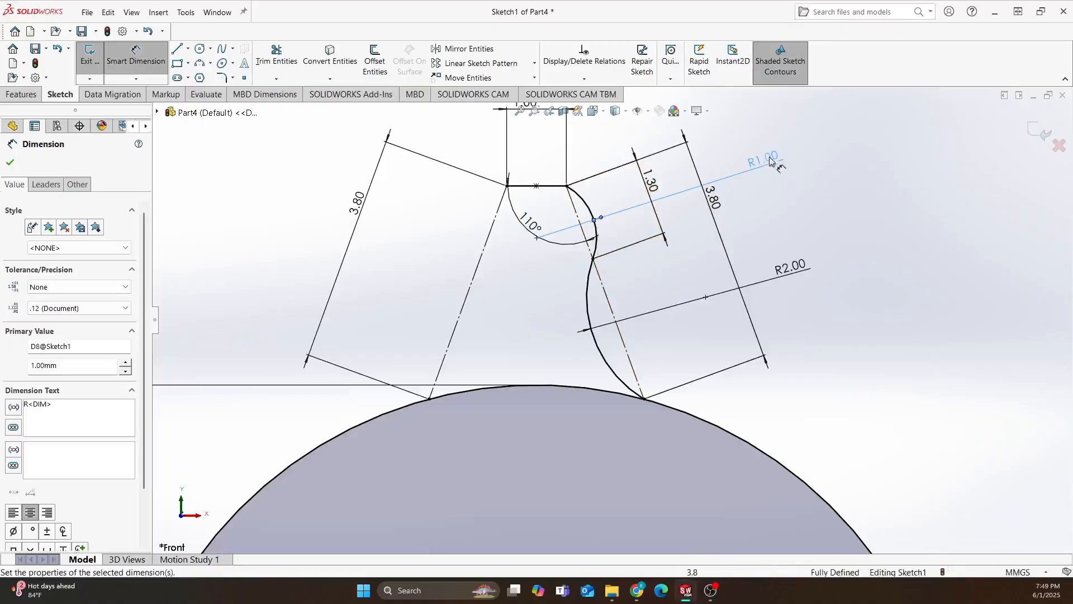
Set the lower right flank arc's radius to 1.75 mm and the upper one's to 0.95 mm
double_click(781, 277)
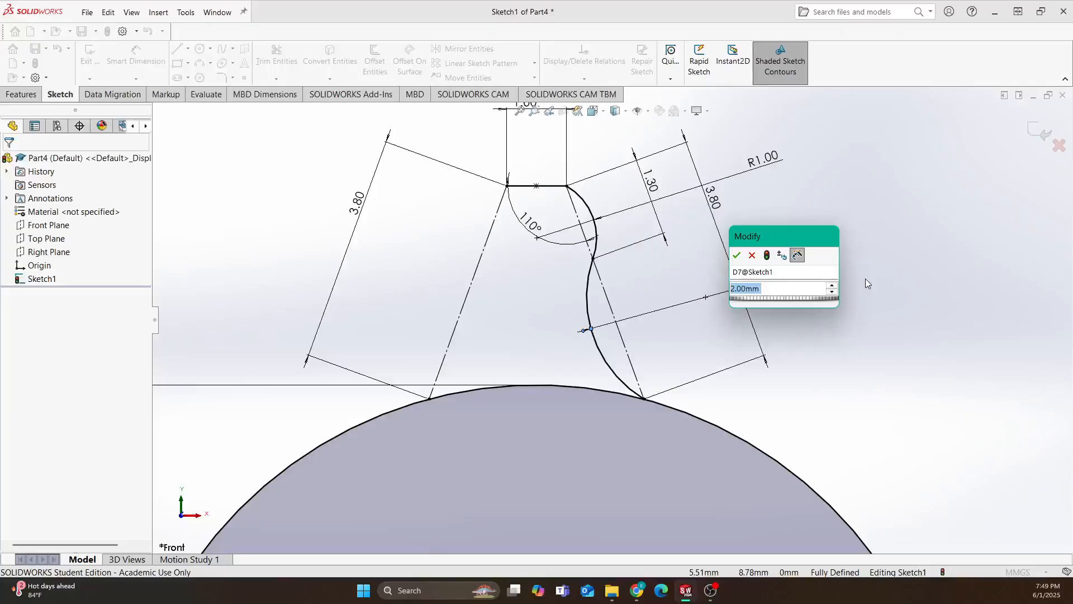
text(2)
key(Return)
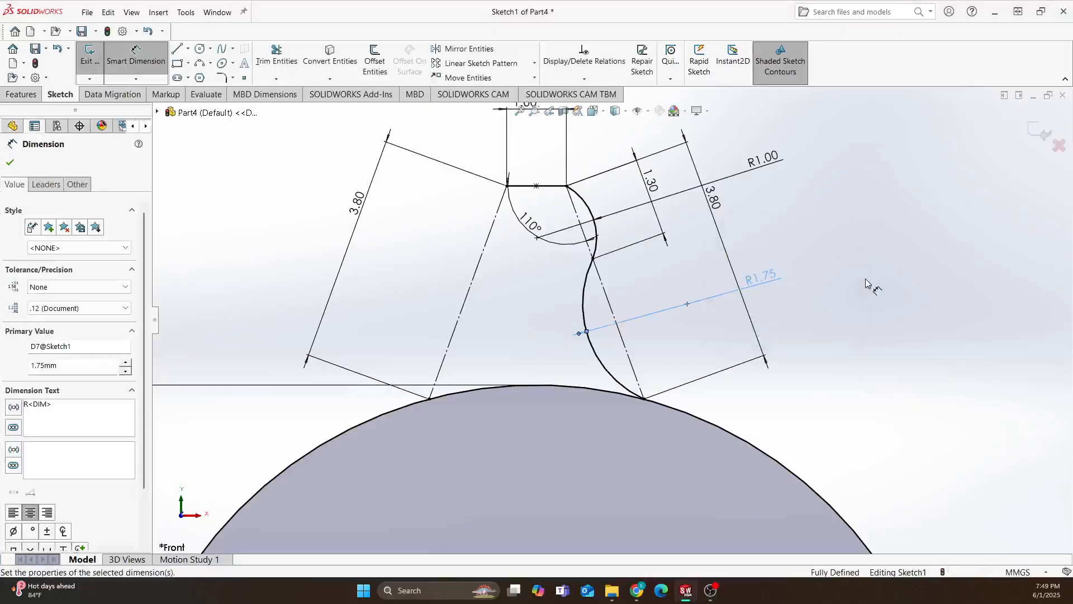
double_click(763, 160)
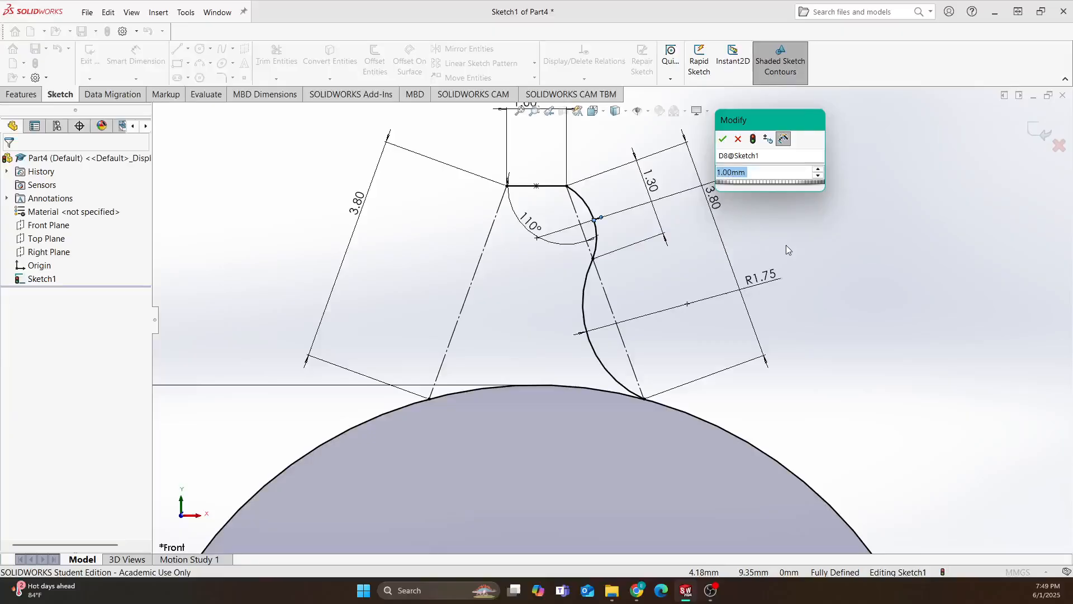
text(.95)
key(Return)
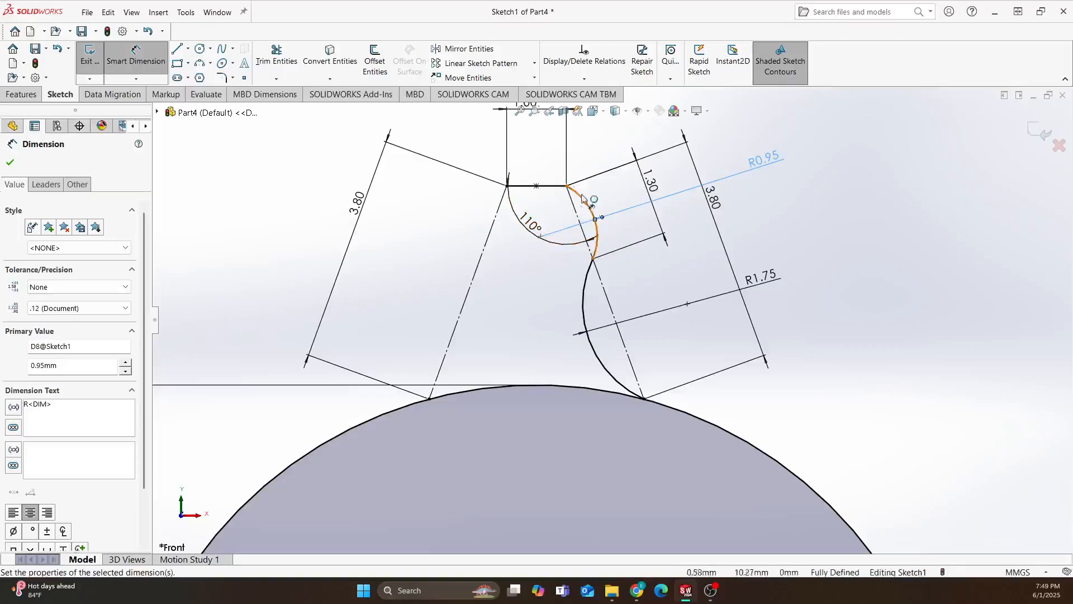
key(Escape)
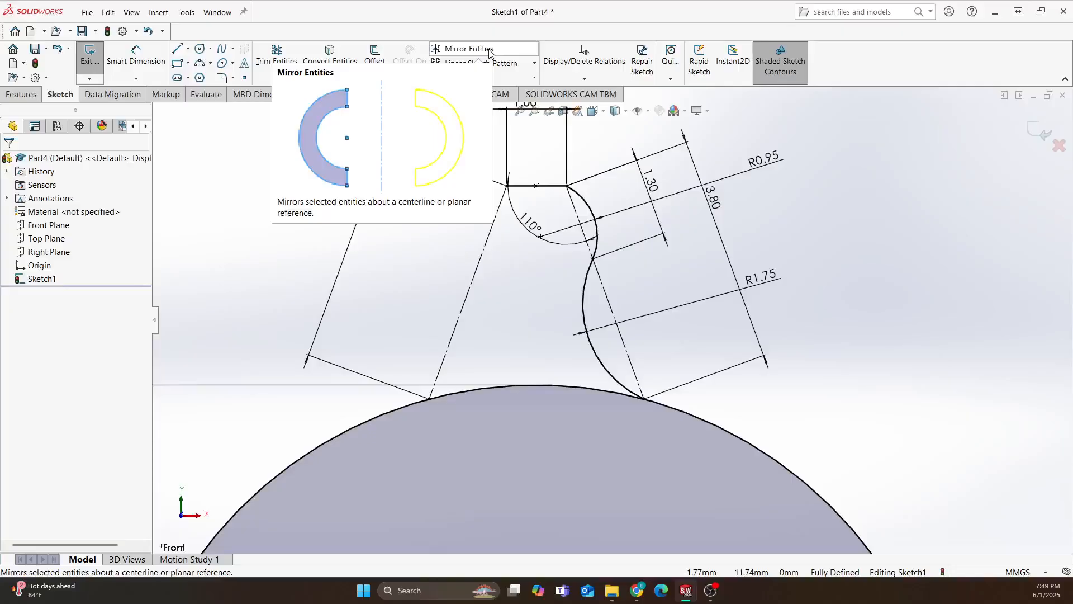
Draw two connected three-point arcs along the left construction line: the upper bulging outward, about 0.78 mm radius, the lower curving inward, about 1.77 mm radius
click(199, 63)
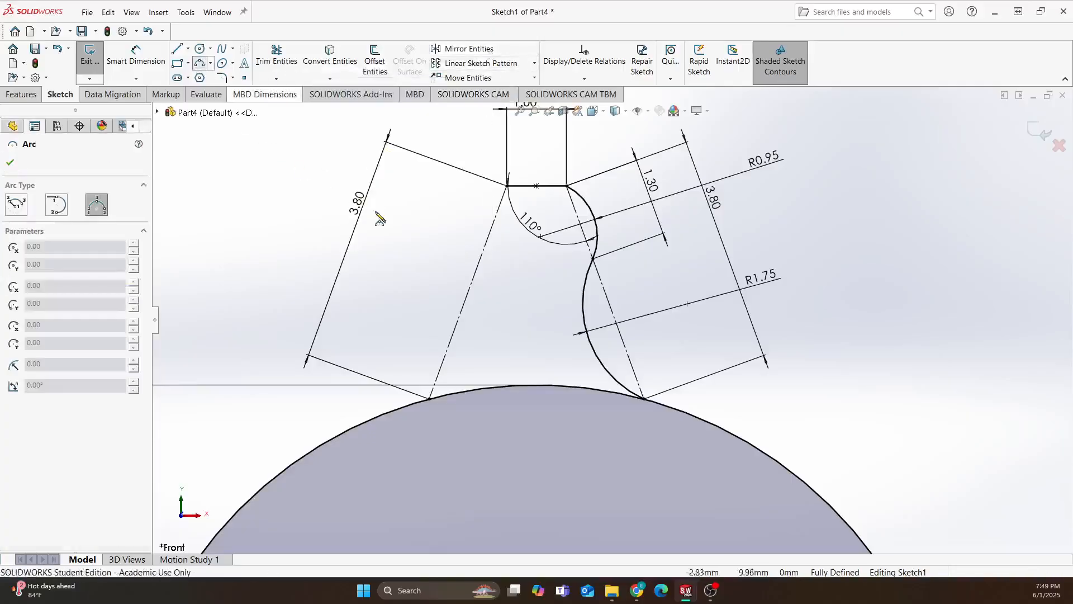
click(508, 186)
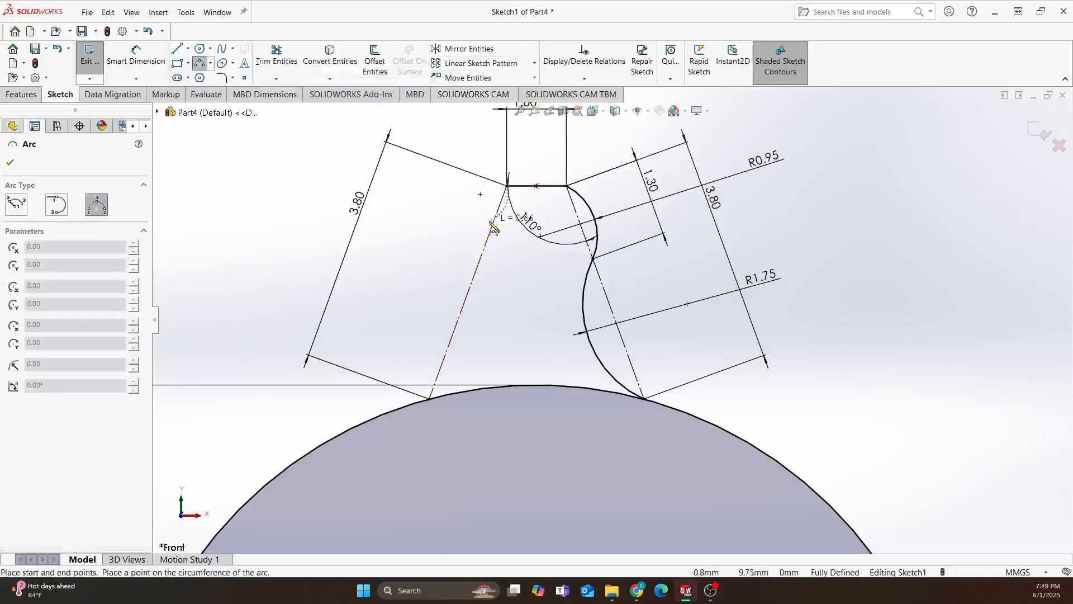
click(480, 258)
click(473, 230)
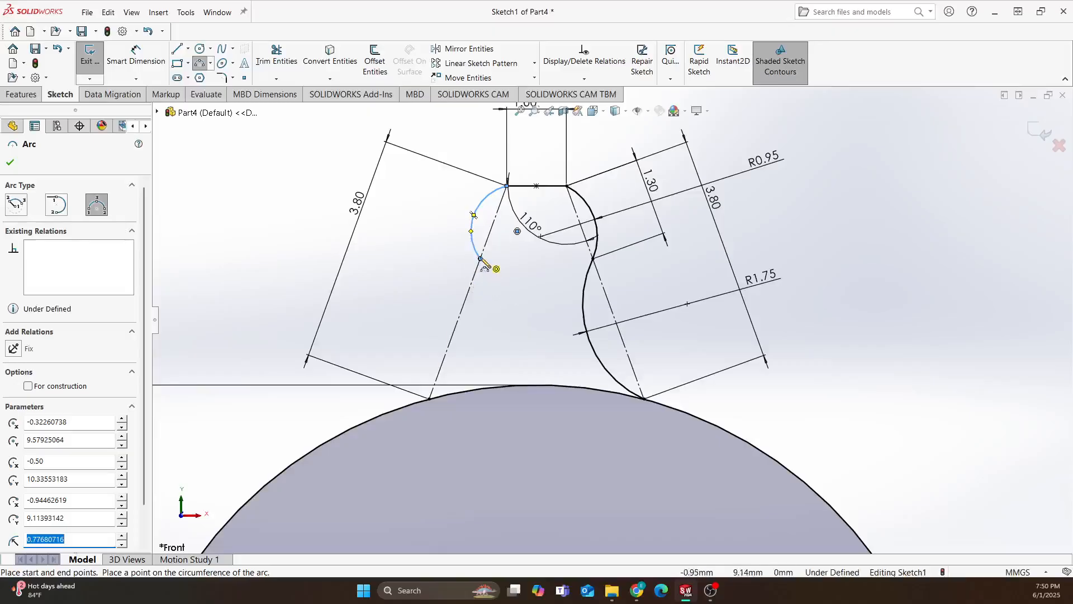
click(481, 259)
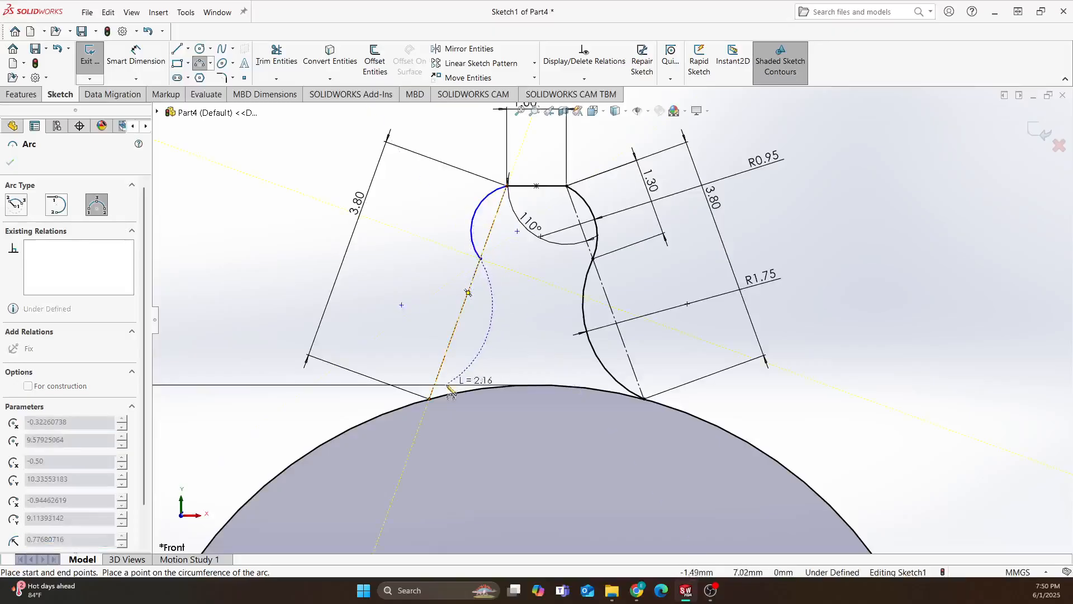
click(430, 399)
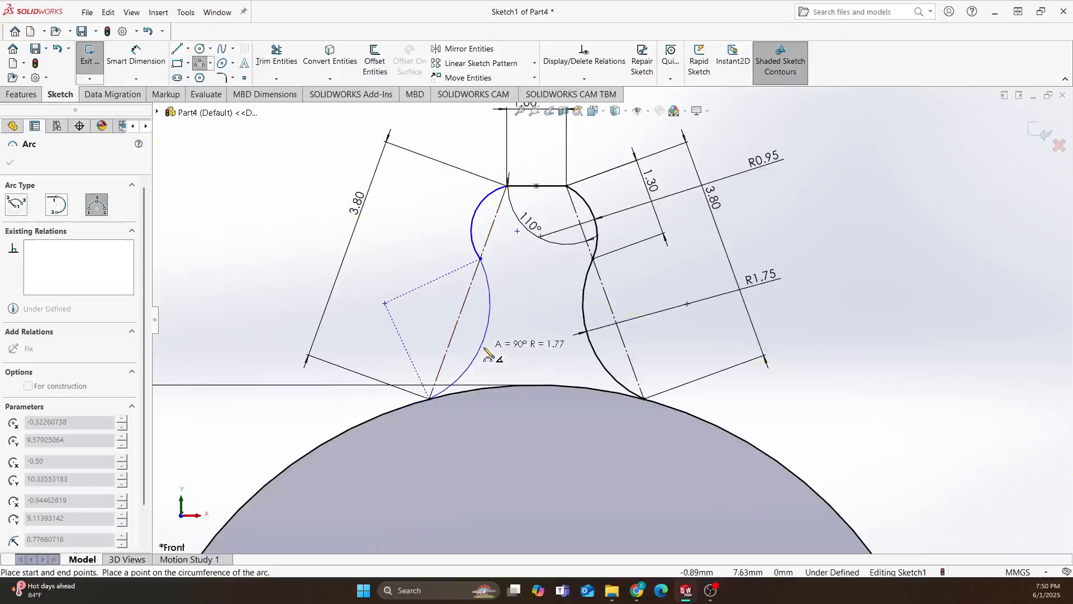
click(488, 352)
key(Escape)
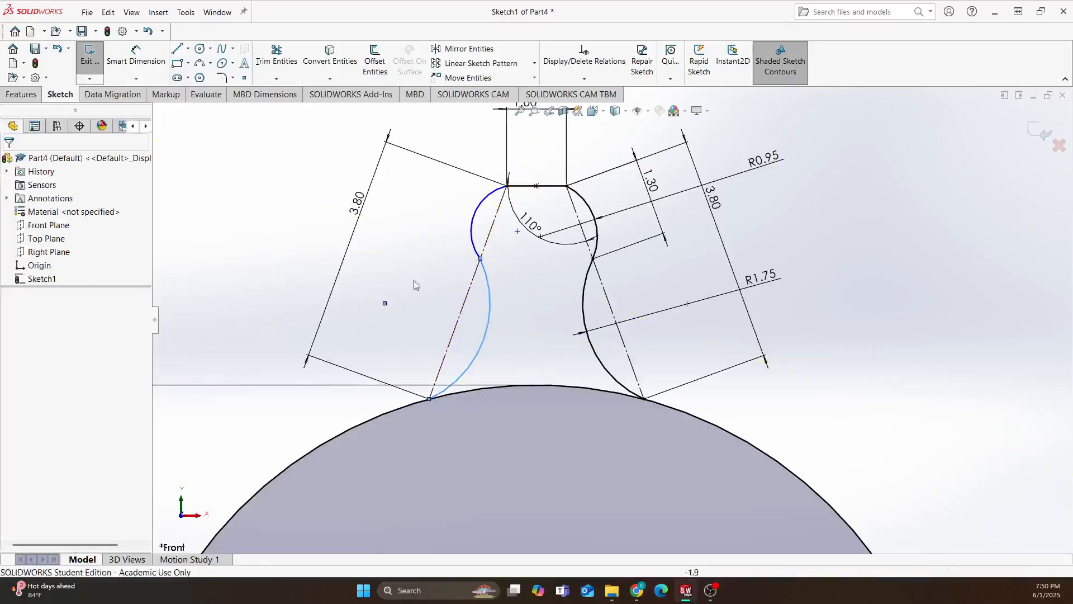
Dimension the radius of the upper left flank arc and set it to 0.95 mm
click(127, 67)
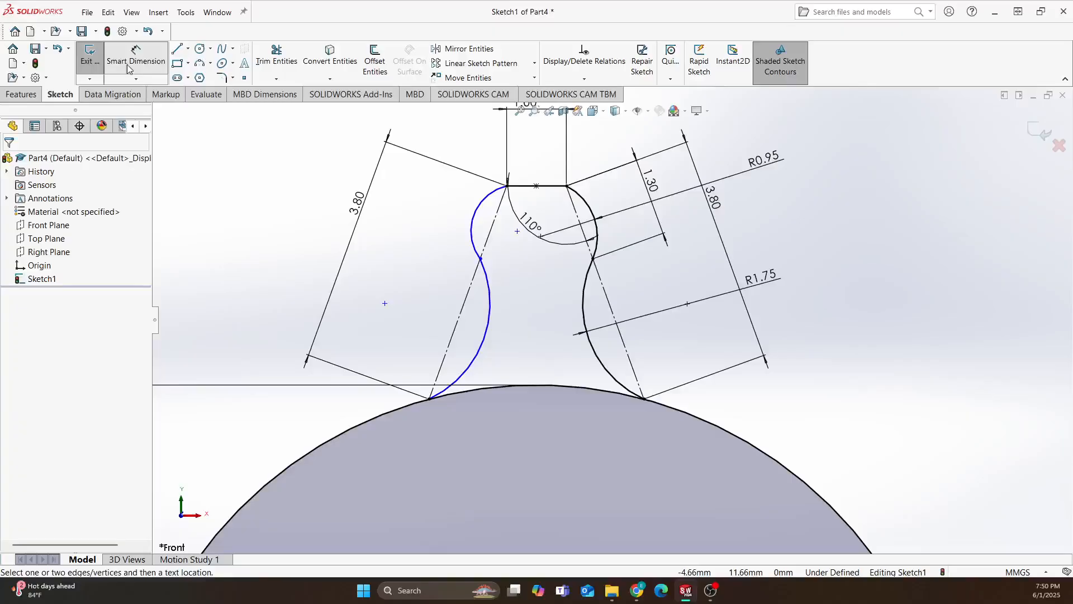
click(473, 222)
click(423, 211)
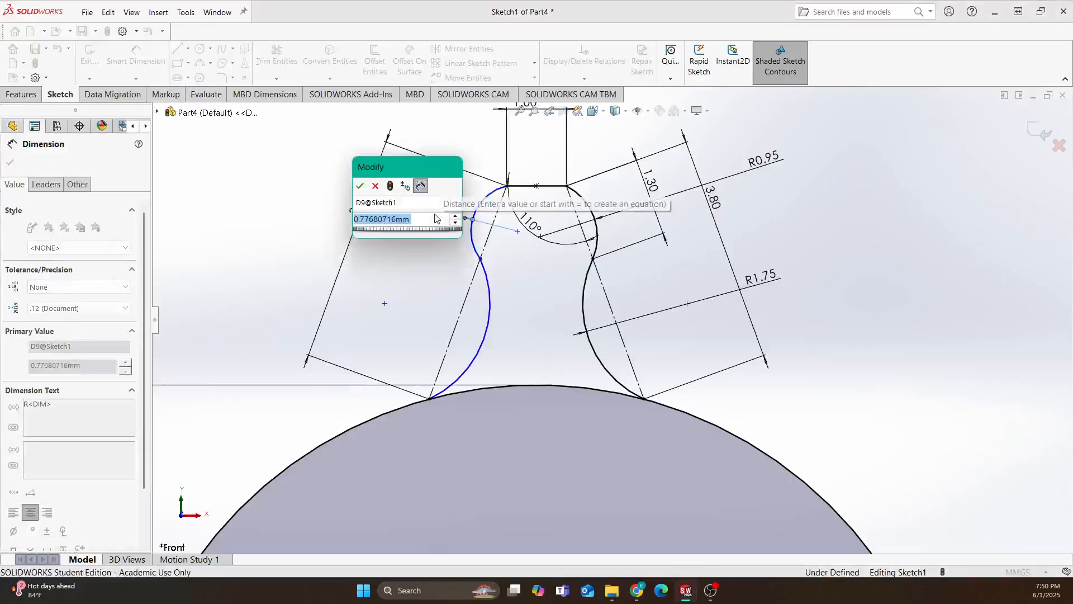
key(BackSpace)
text(0.95)
key(Return)
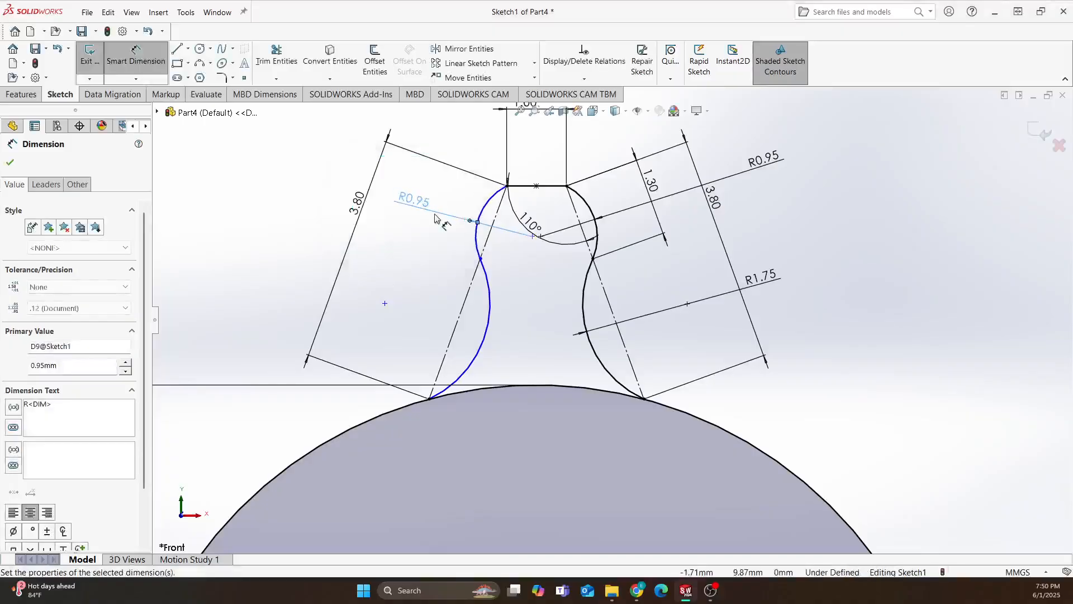
Dimension the radius of the lower left flank arc and set it to 1.75 mm
click(491, 313)
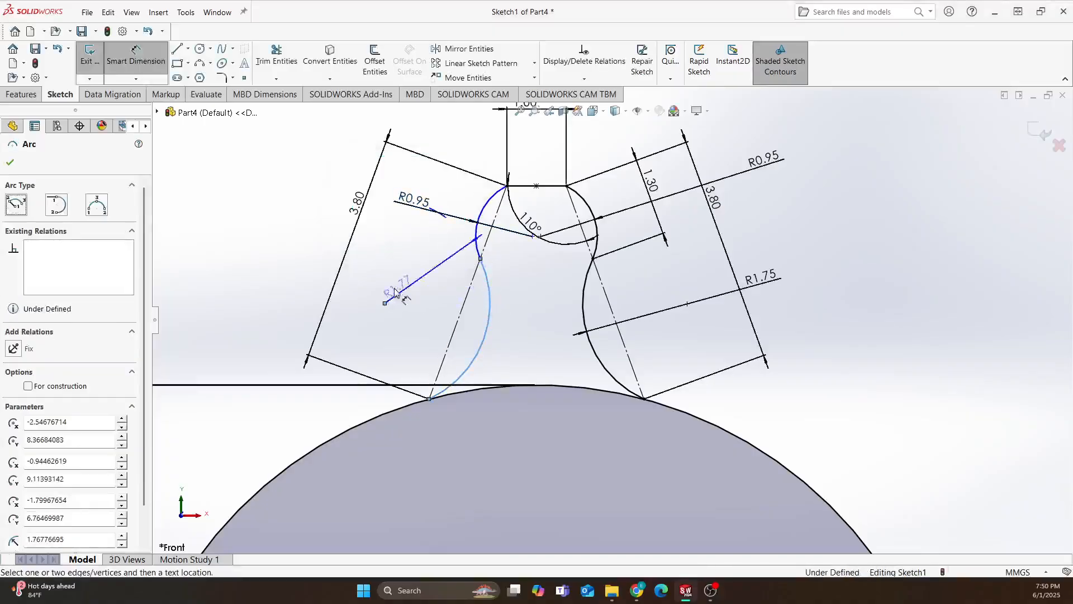
click(459, 314)
text(1.)
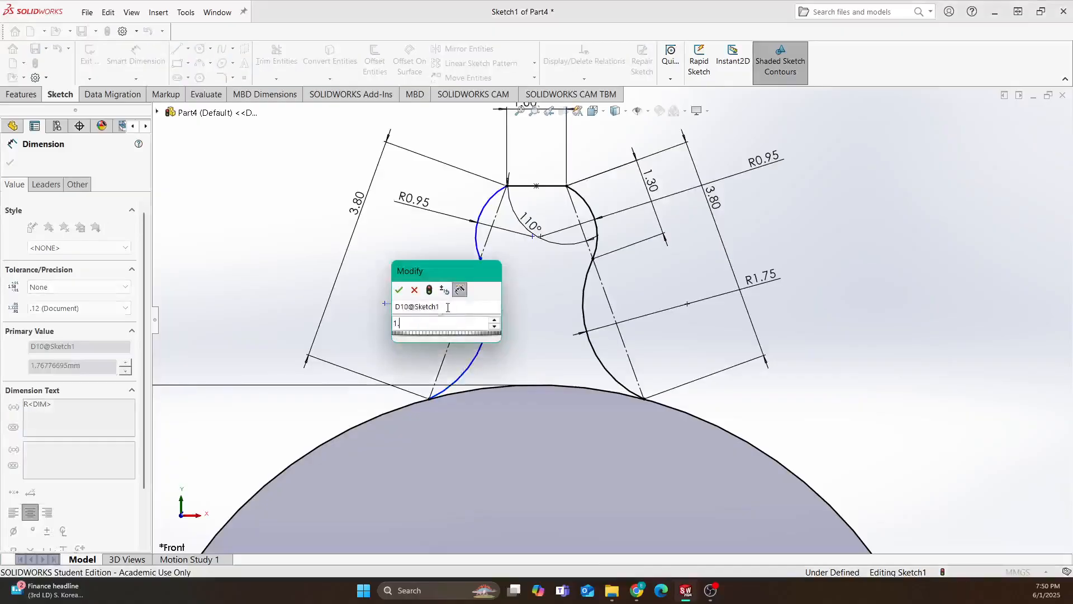
text(75)
key(Return)
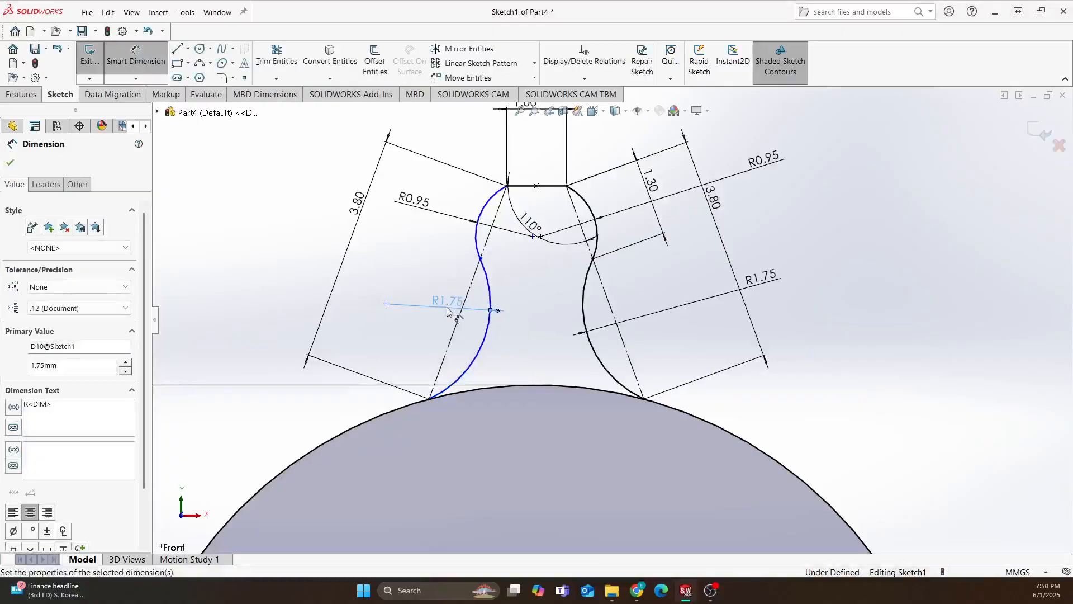
Start a circular sketch pattern with the centre of the 14 mm circle as its rotation point
scroll(553, 336, up, 4)
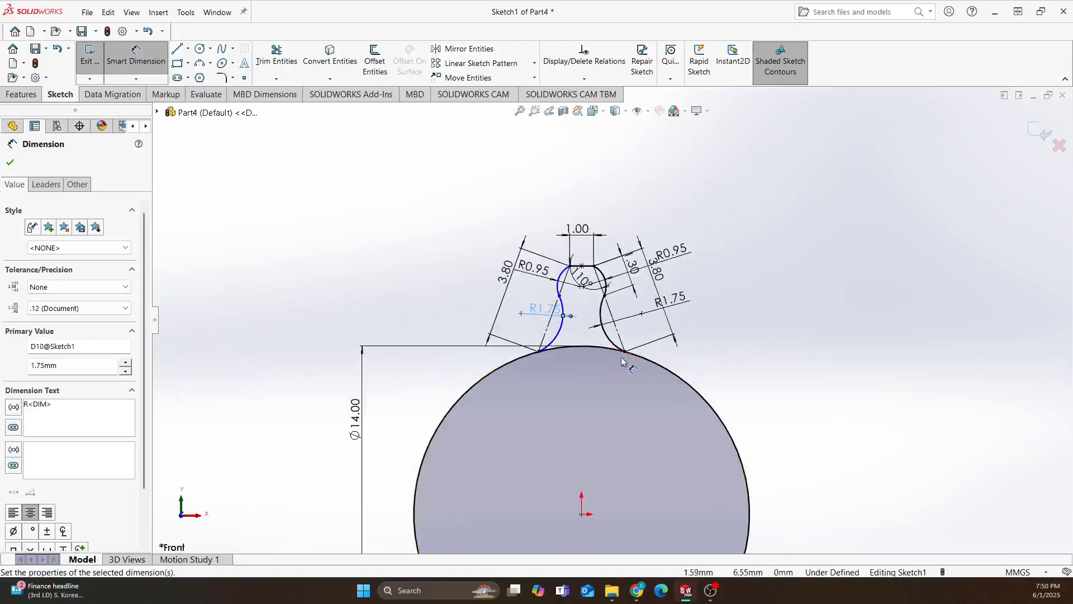
scroll(587, 277, down, 2)
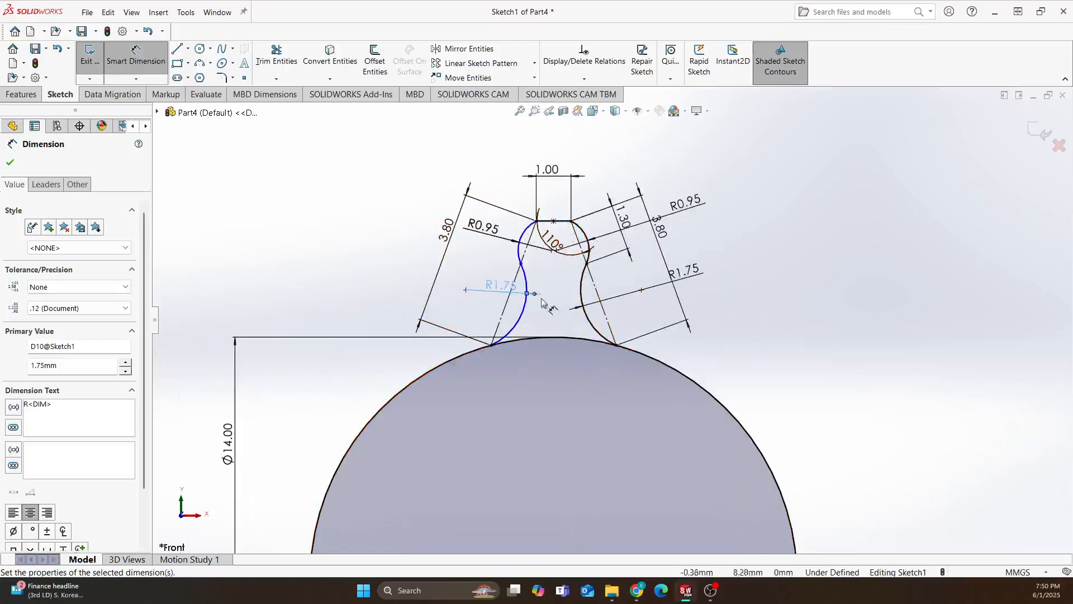
scroll(623, 380, up, 5)
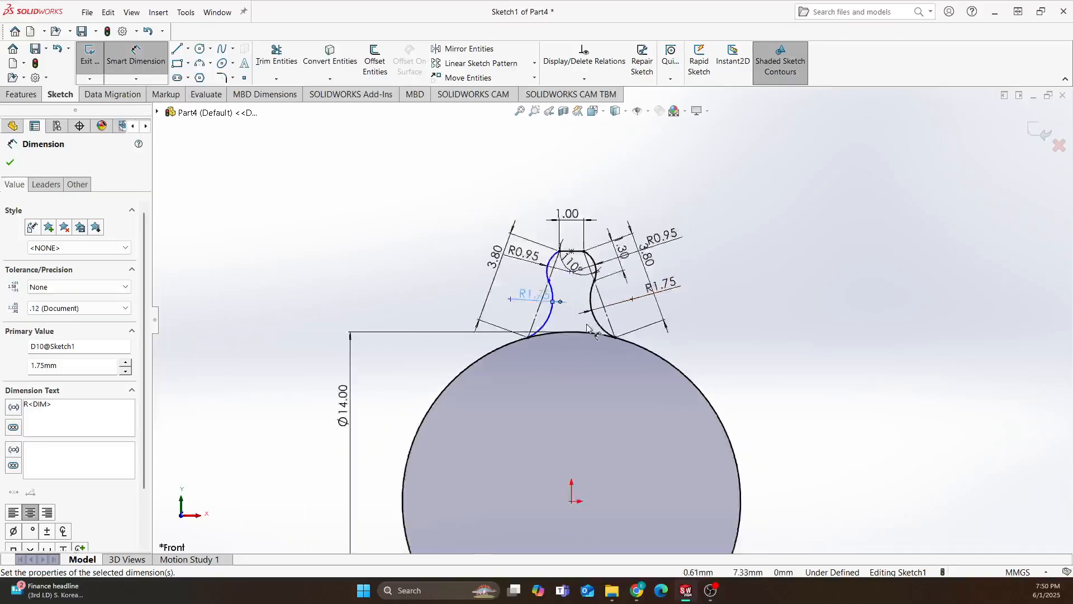
scroll(622, 394, down, 3)
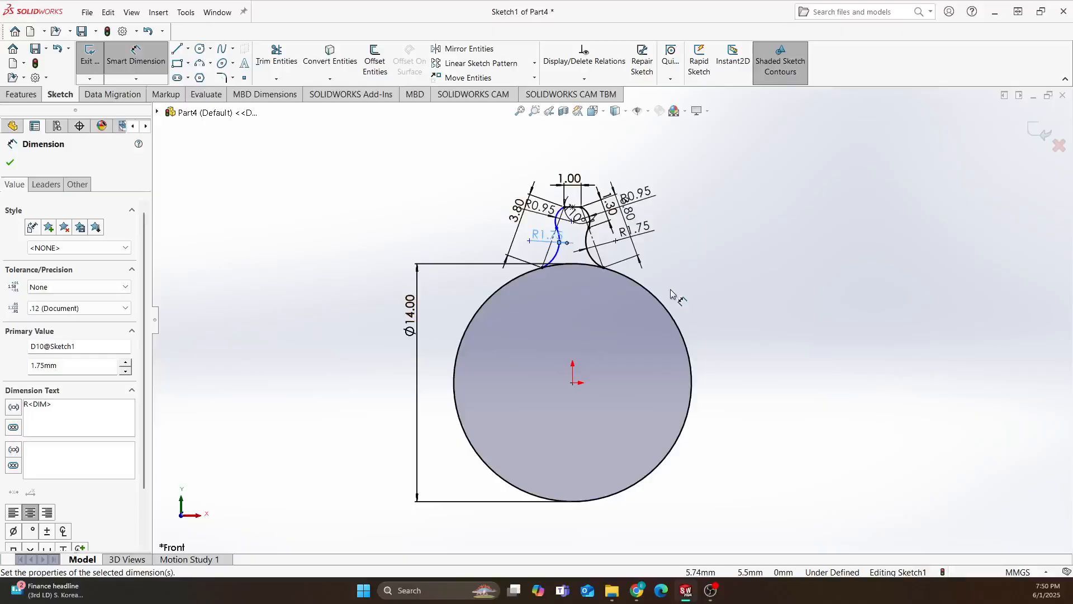
click(535, 63)
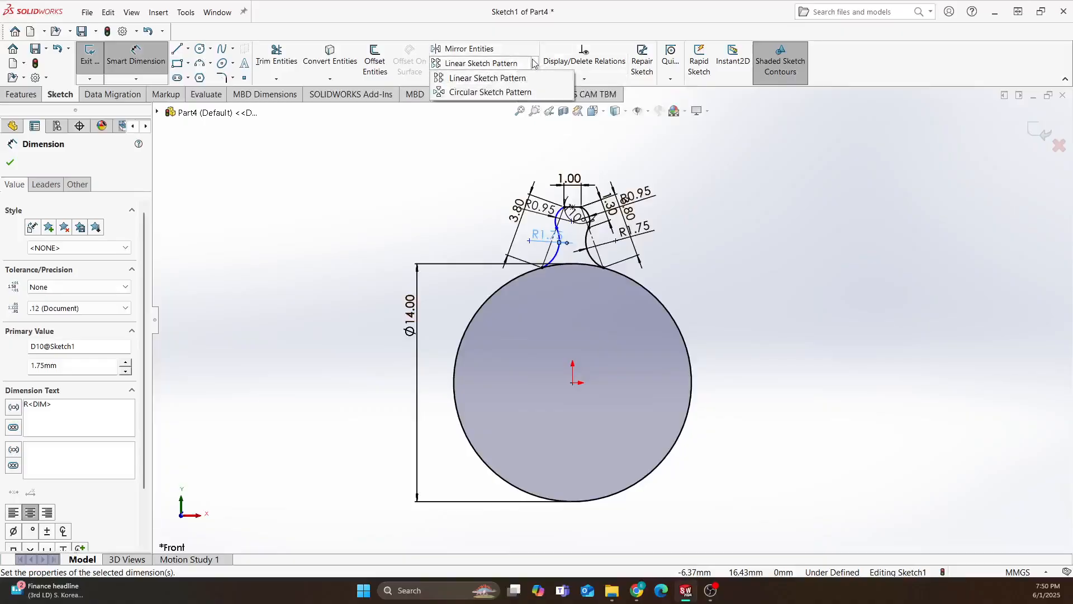
click(514, 92)
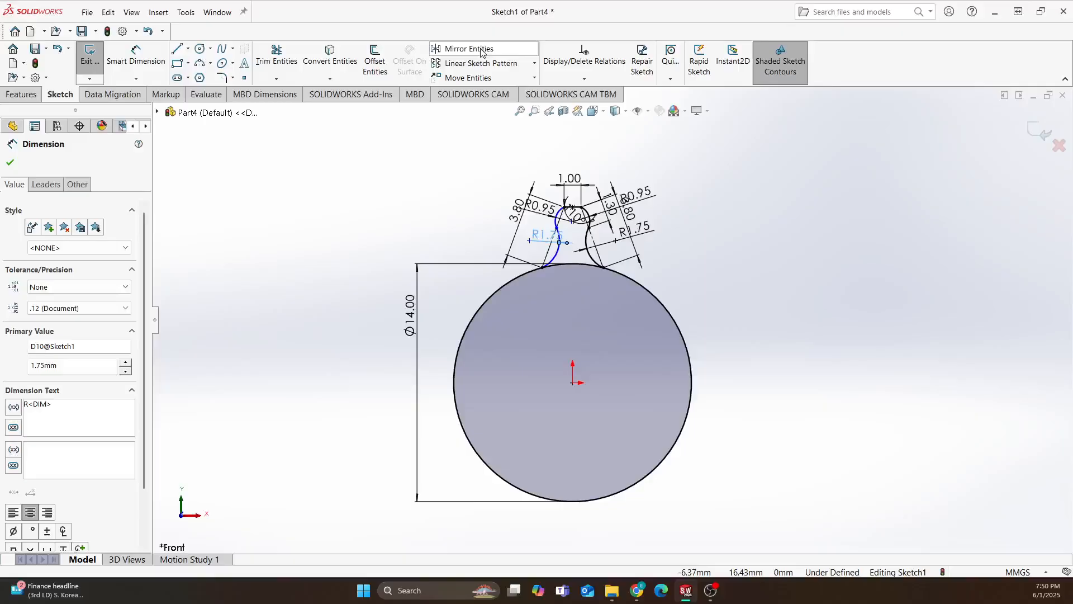
click(534, 63)
click(503, 91)
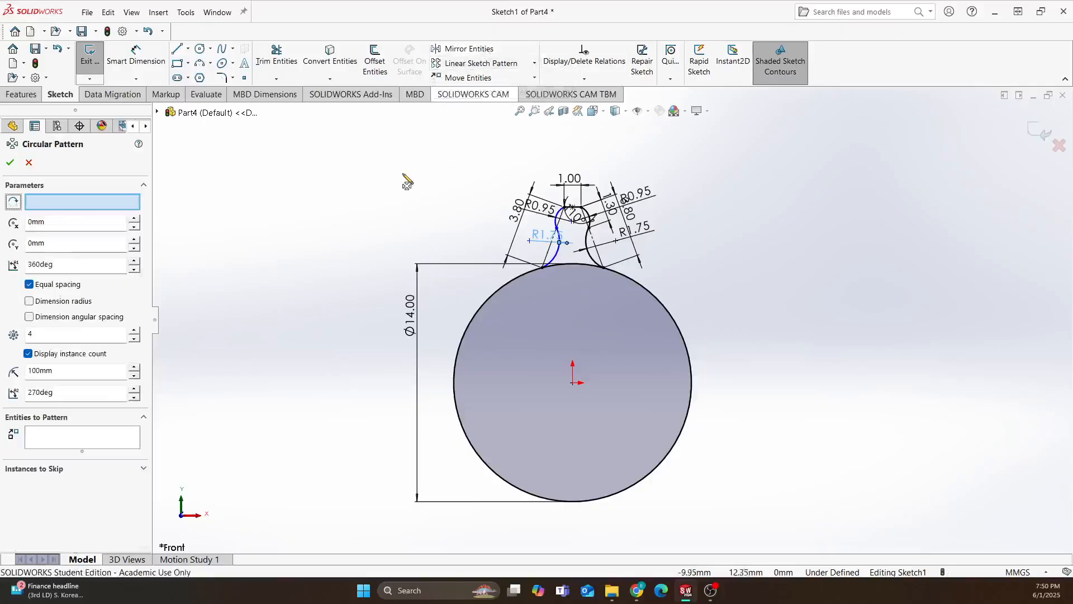
click(26, 200)
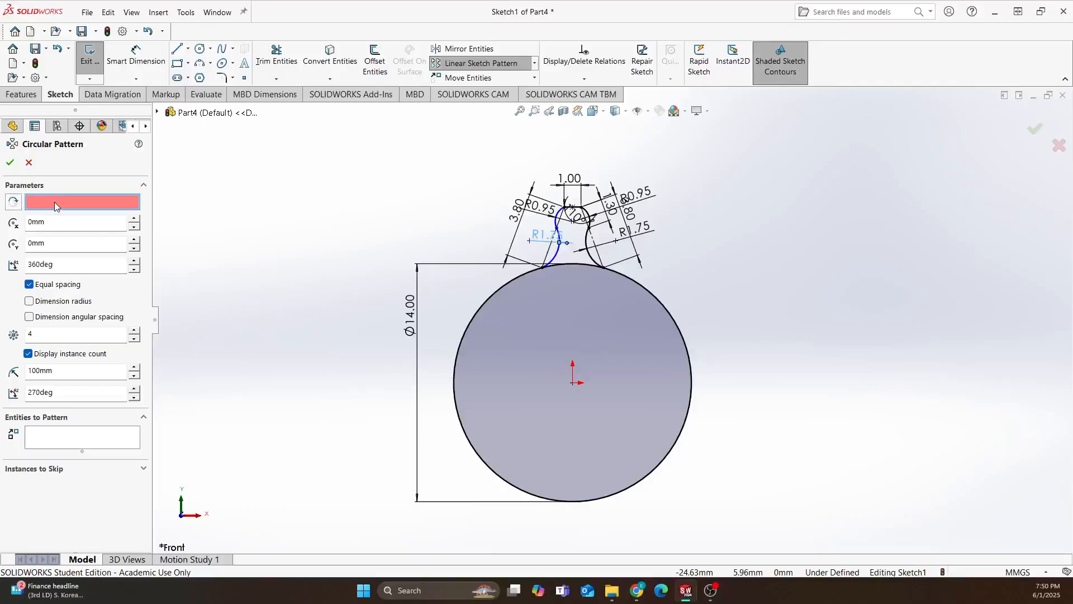
click(573, 385)
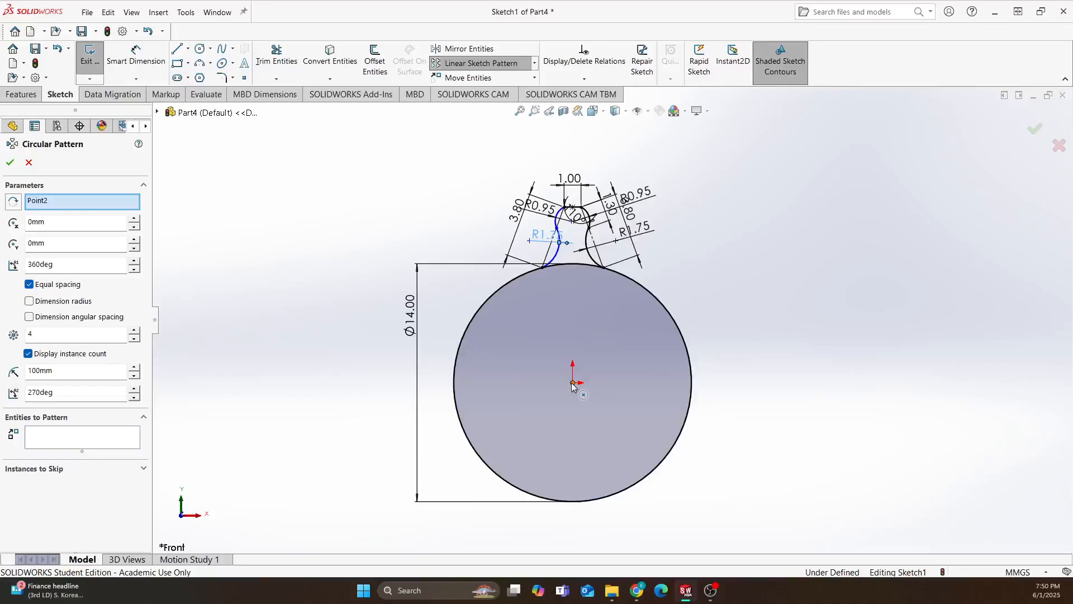
Pattern the tooth's four flank arcs and its tip line as 12 equally spaced instances over 360 degrees
click(72, 440)
scroll(583, 229, down, 5)
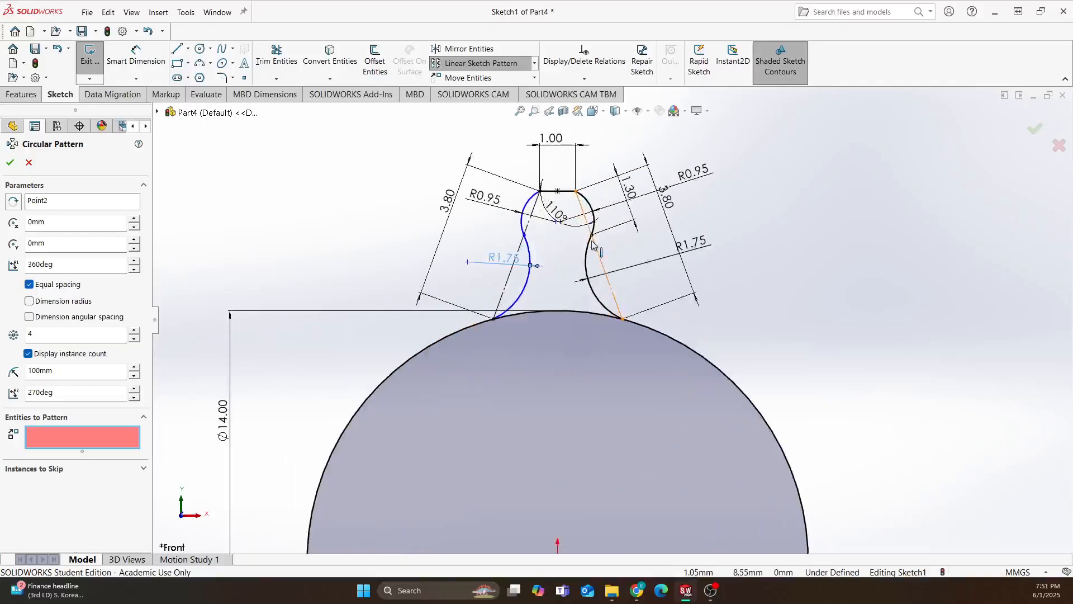
click(595, 274)
click(608, 197)
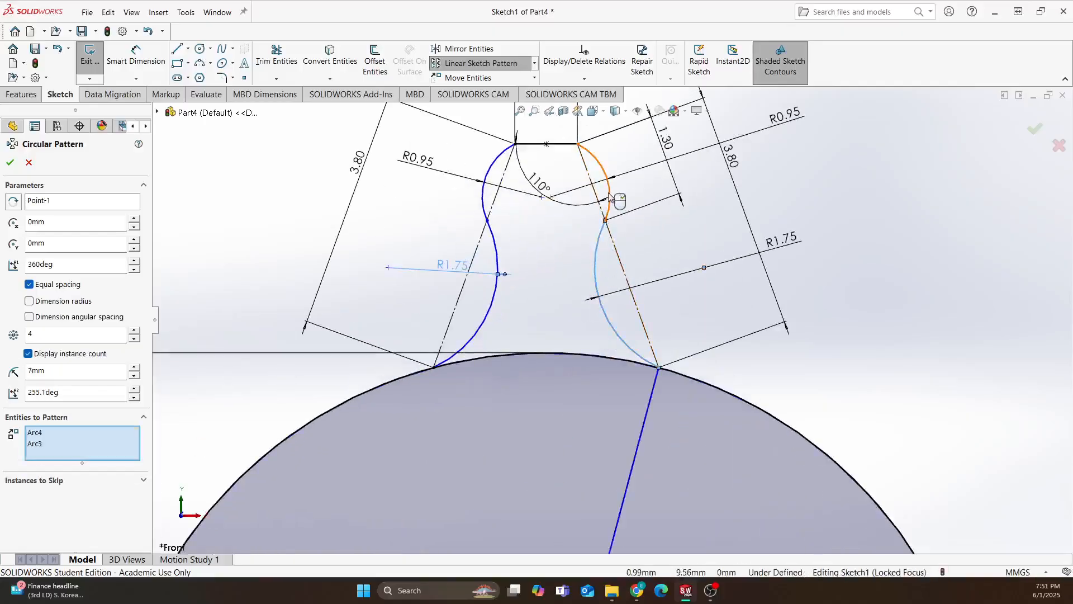
click(556, 145)
click(494, 170)
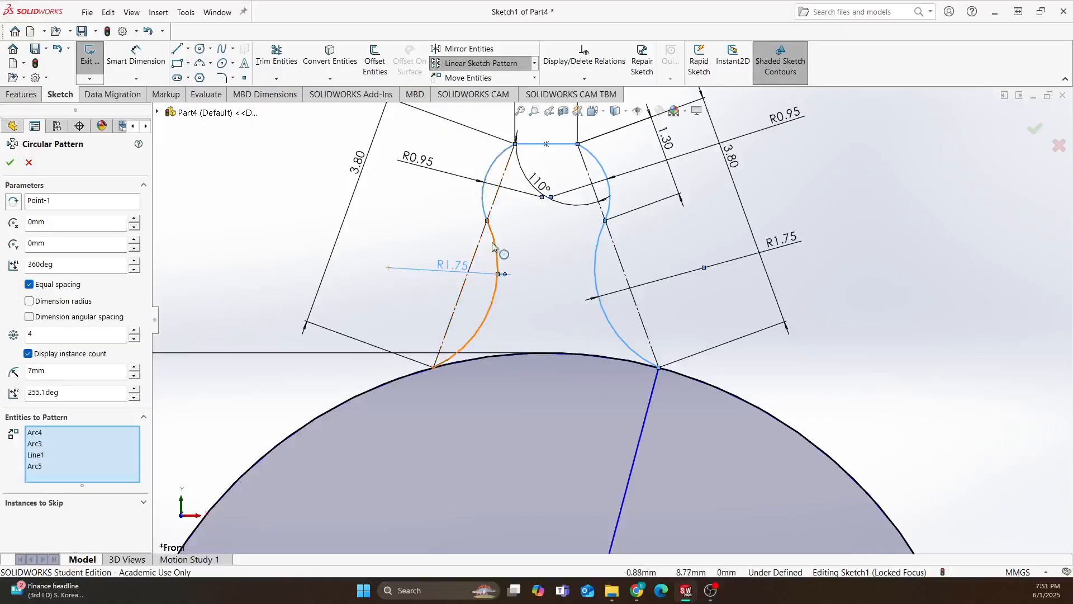
click(492, 246)
scroll(614, 319, up, 5)
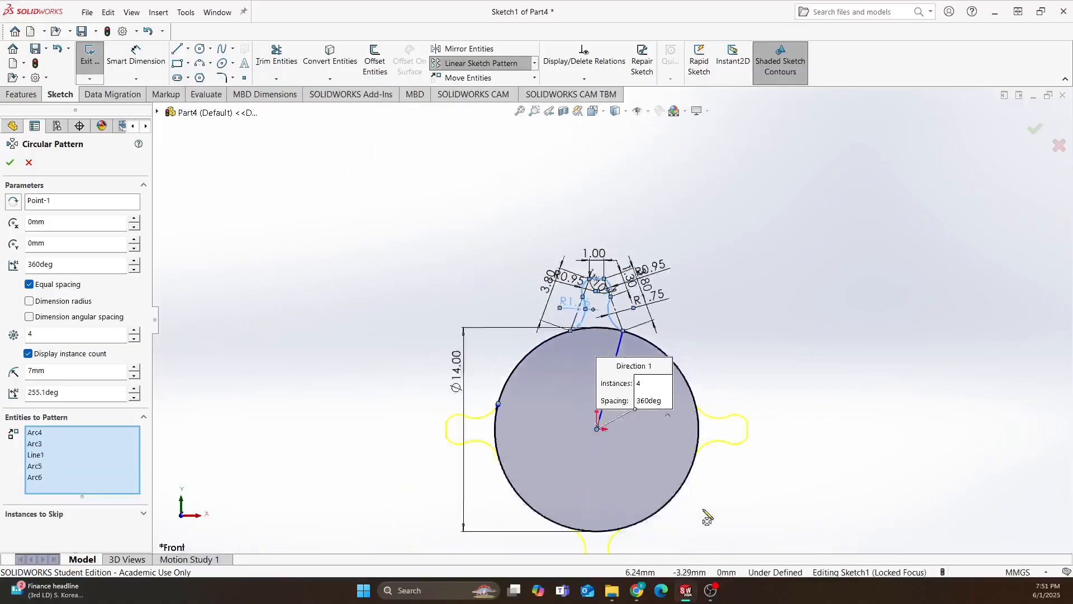
scroll(703, 510, up, 4)
scroll(683, 524, down, 5)
scroll(604, 317, up, 1)
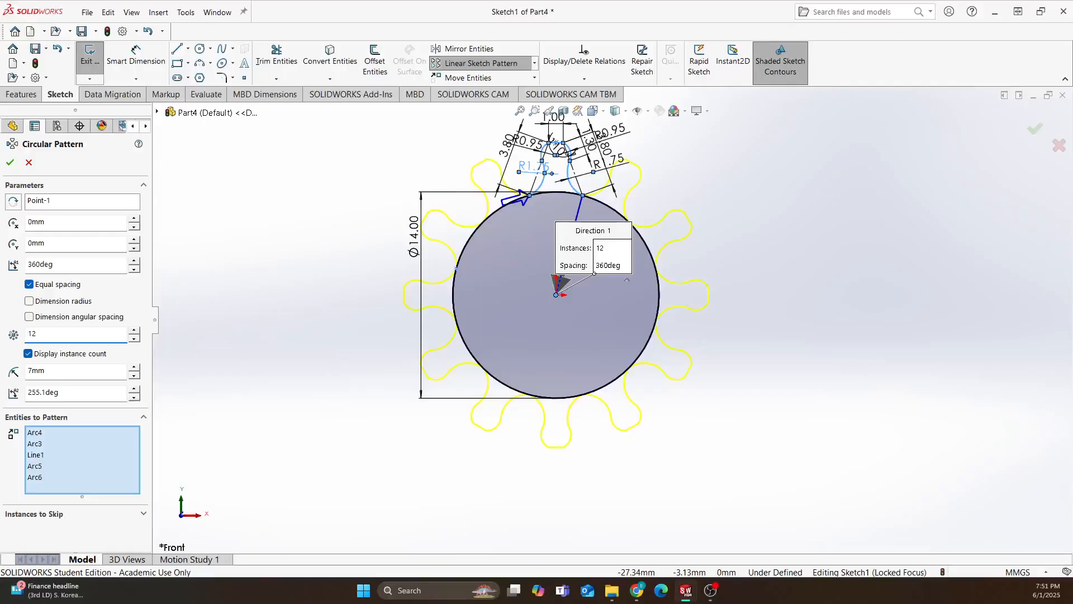
click(11, 163)
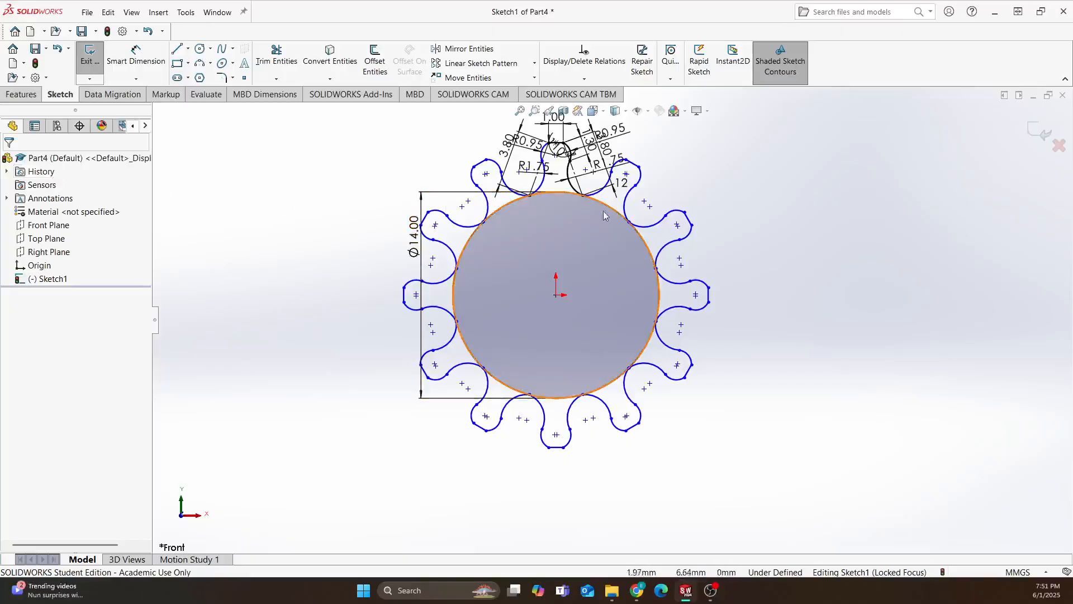
Trim away the segments of the 14 mm circle beneath the top tooth and its two neighbouring teeth
scroll(626, 196, down, 5)
scroll(609, 336, up, 6)
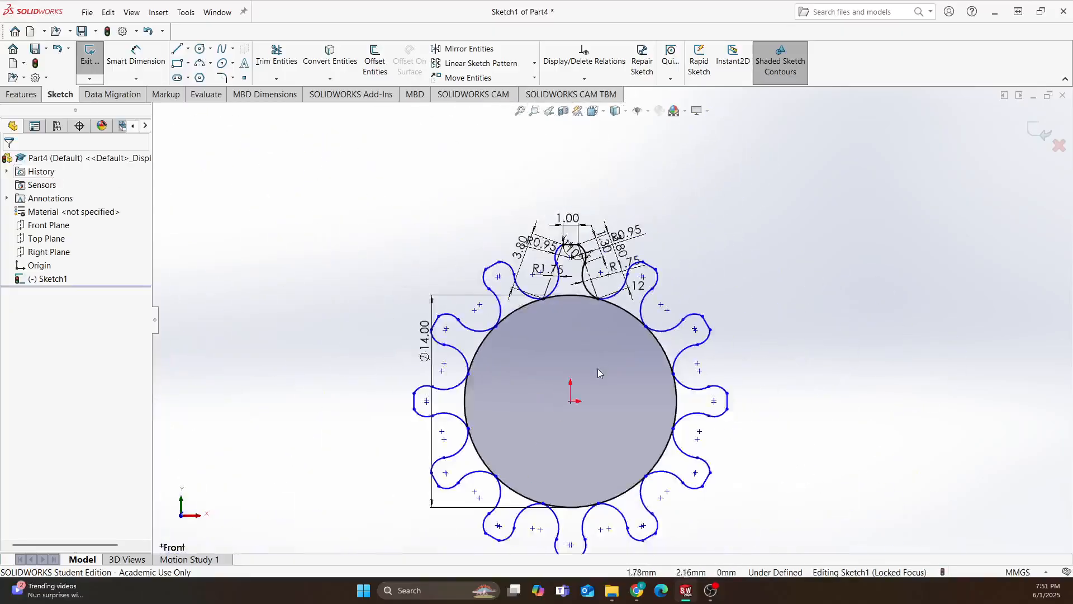
ctrl+middle_drag(609, 467, 601, 416)
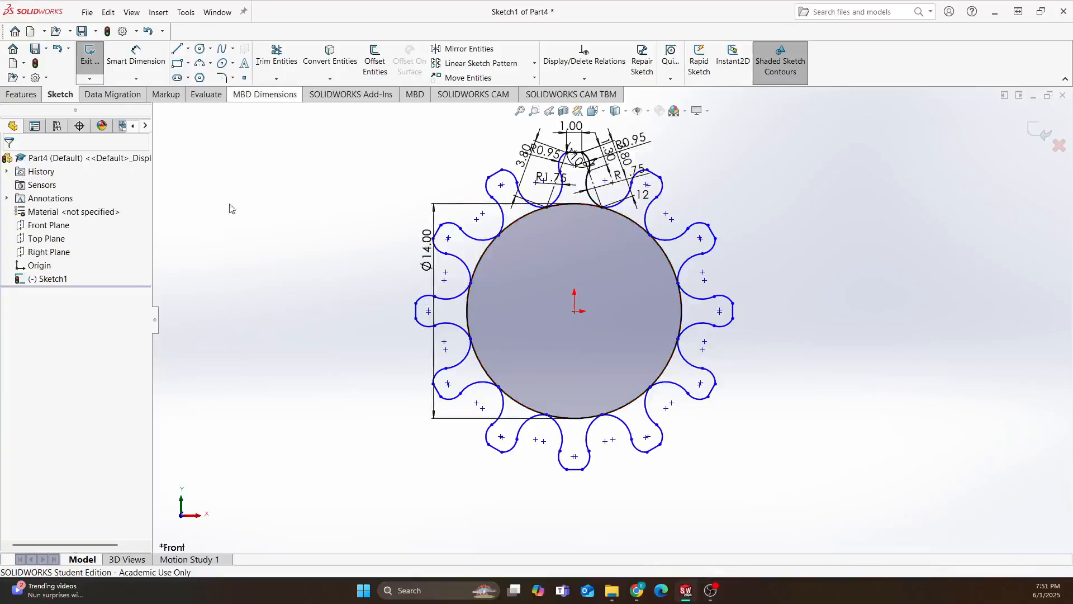
click(274, 64)
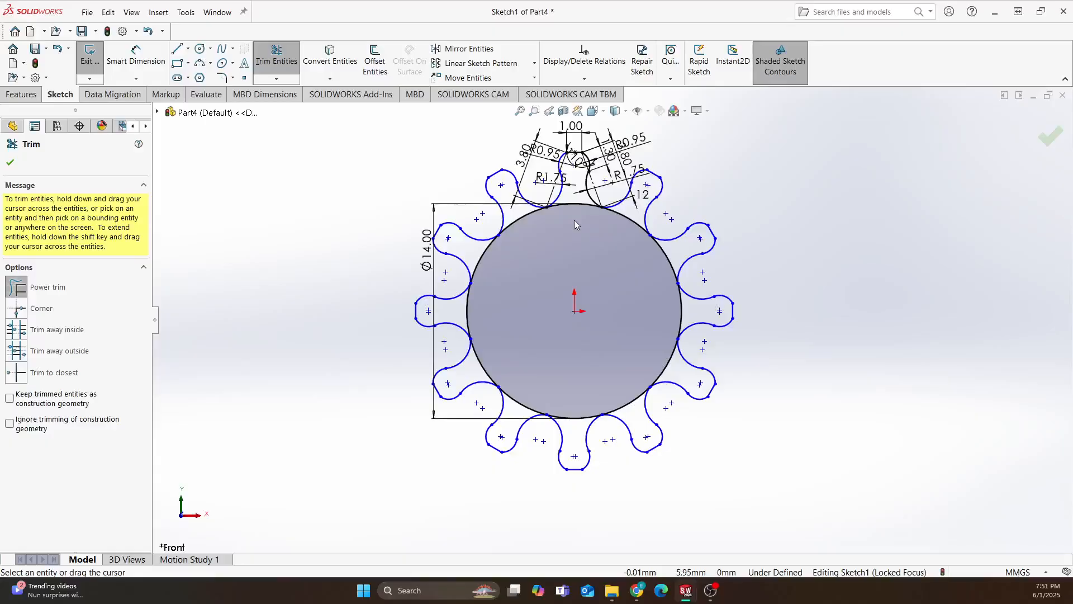
drag(572, 220, 571, 196)
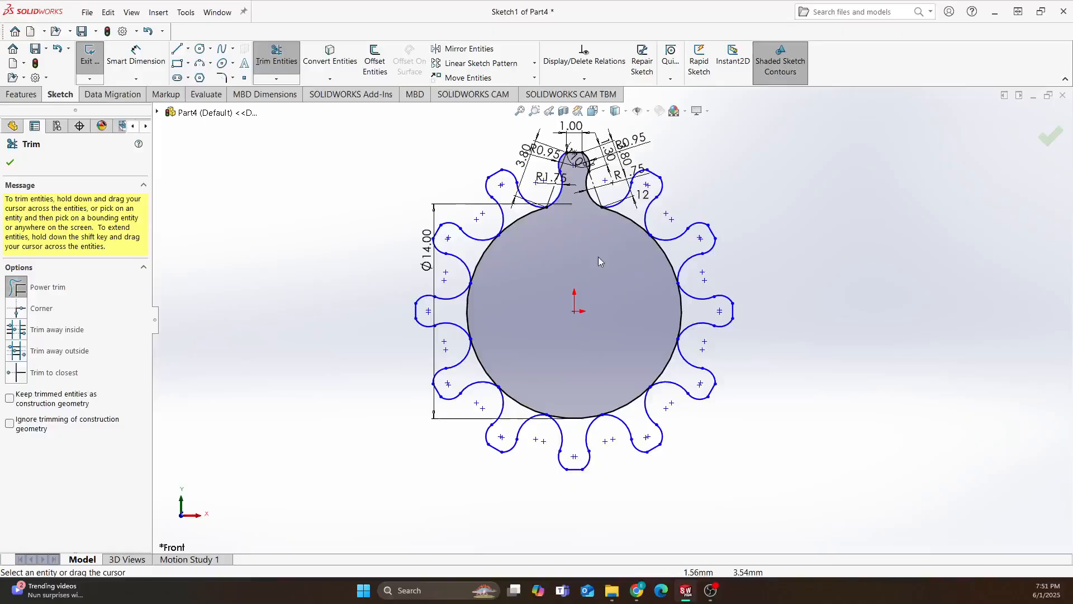
scroll(591, 224, down, 4)
scroll(631, 267, down, 2)
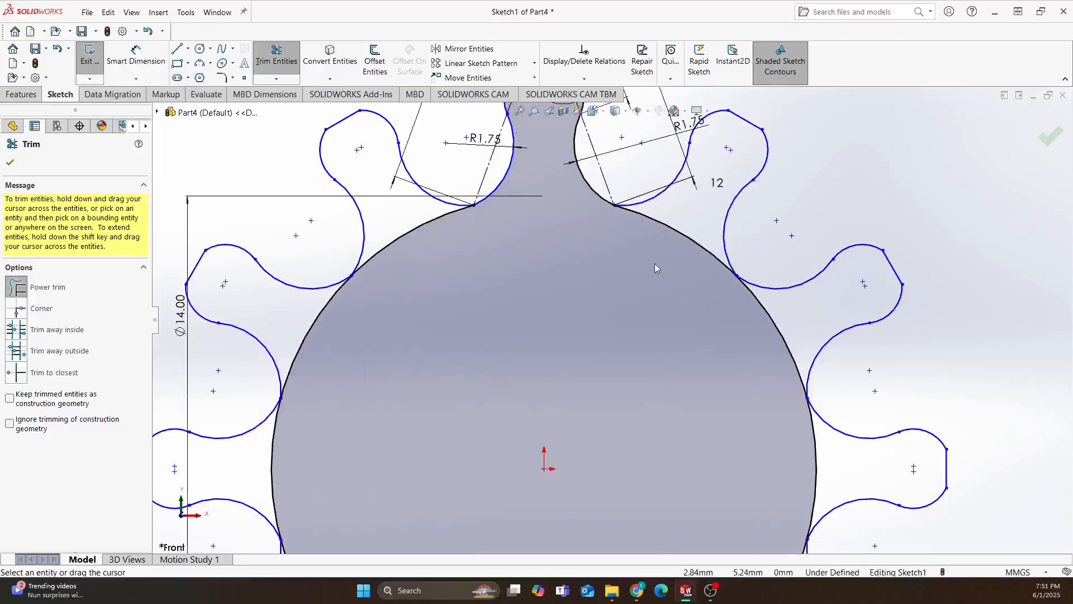
drag(670, 235, 680, 223)
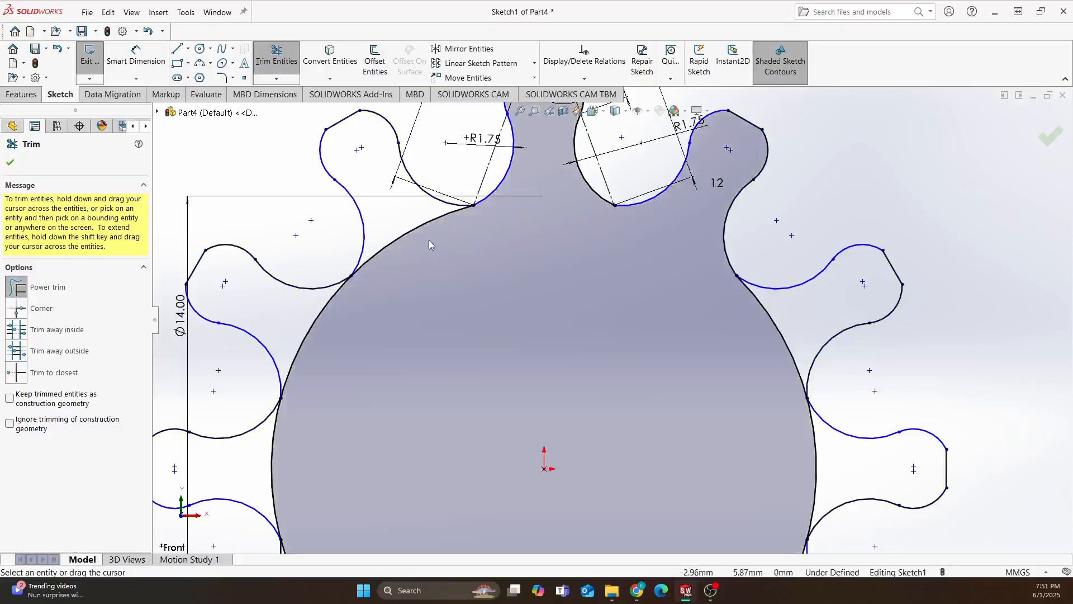
drag(428, 239, 419, 227)
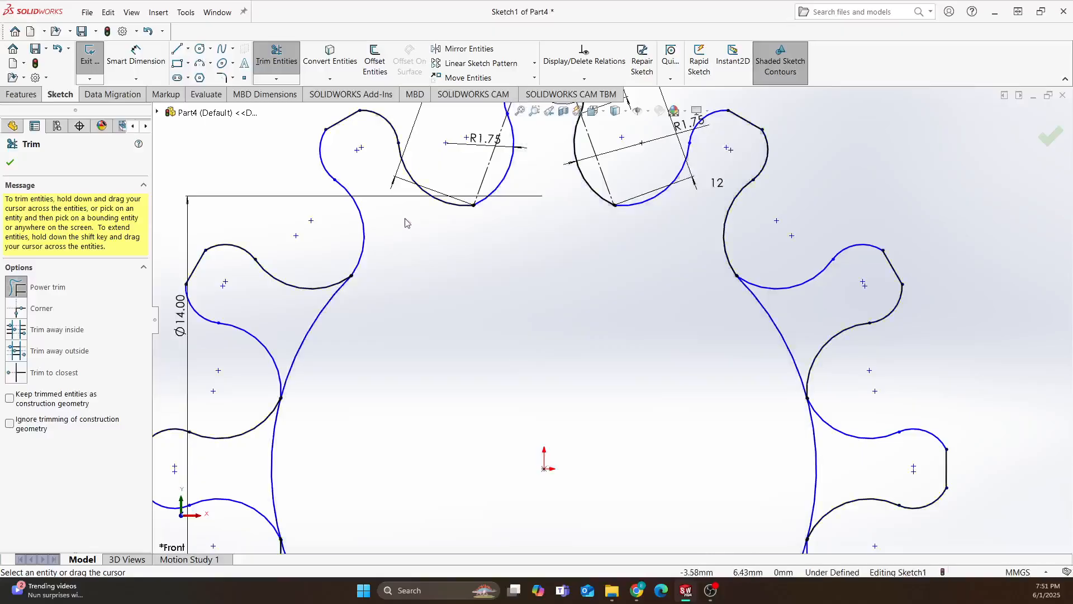
Trim away the remaining circle segments beneath the other nine teeth and finish trimming
scroll(453, 185, down, 5)
scroll(500, 249, down, 7)
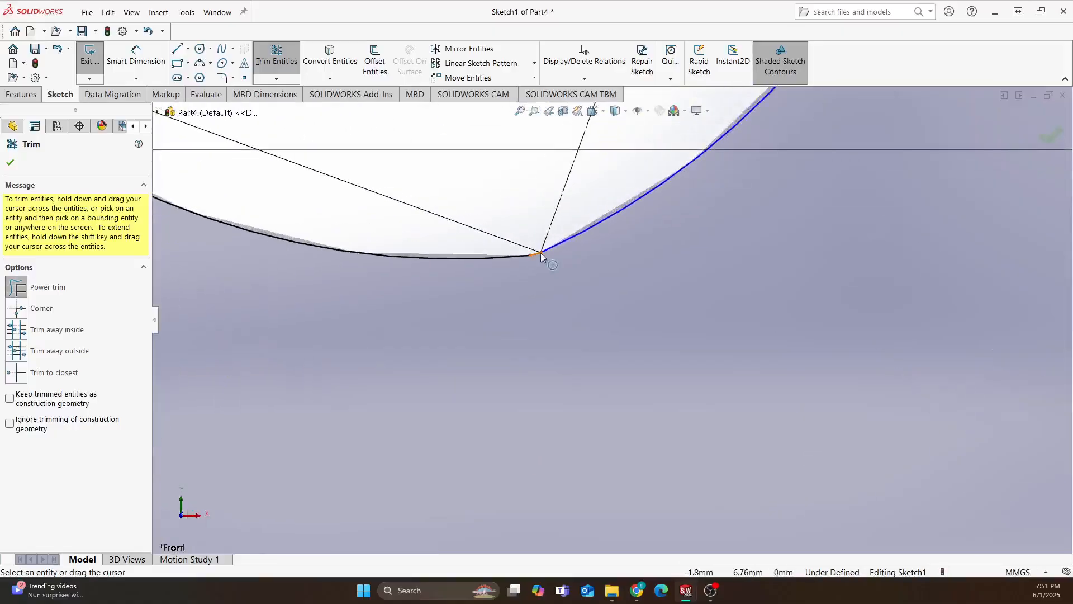
scroll(541, 253, up, 10)
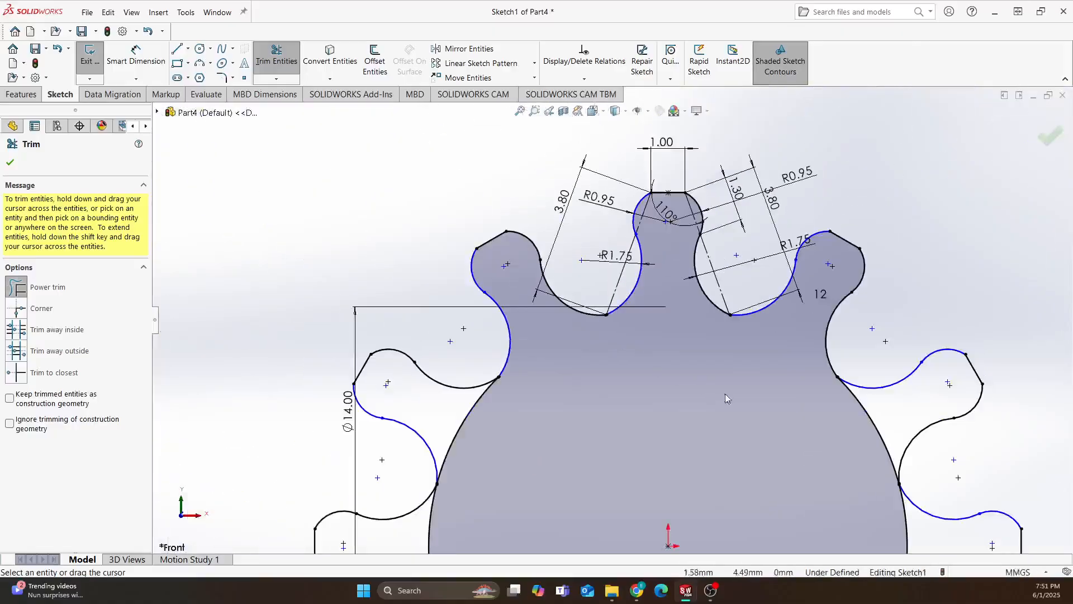
scroll(734, 431, down, 4)
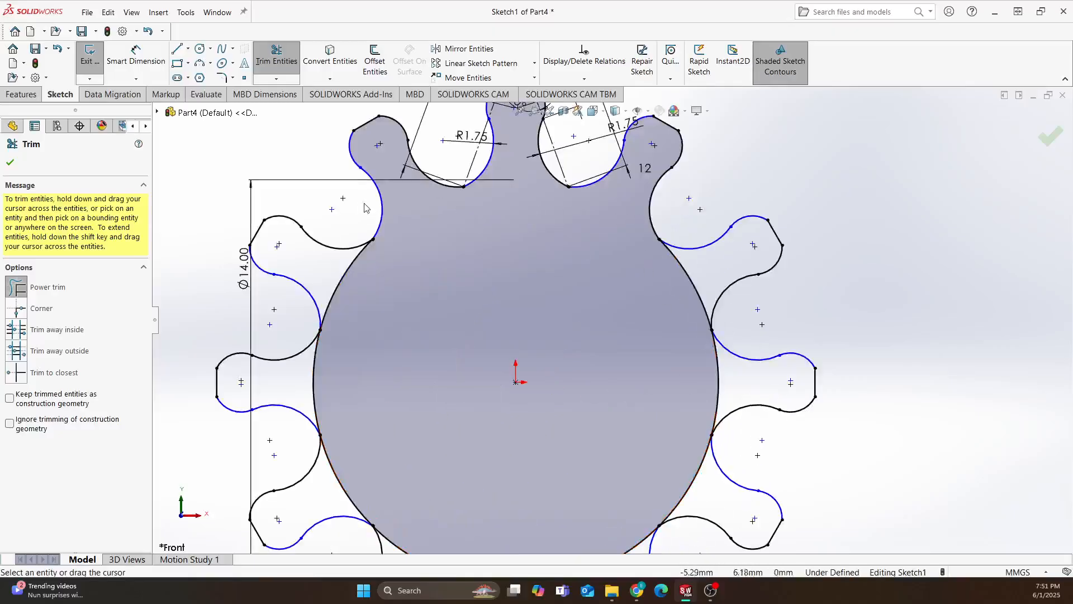
drag(668, 292, 705, 299)
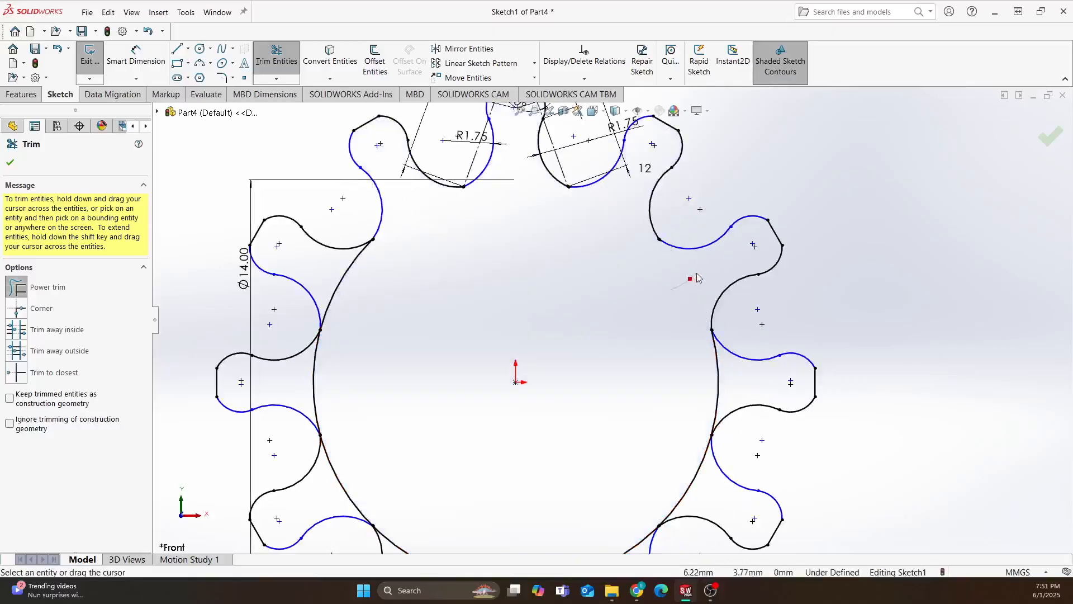
drag(676, 377, 750, 366)
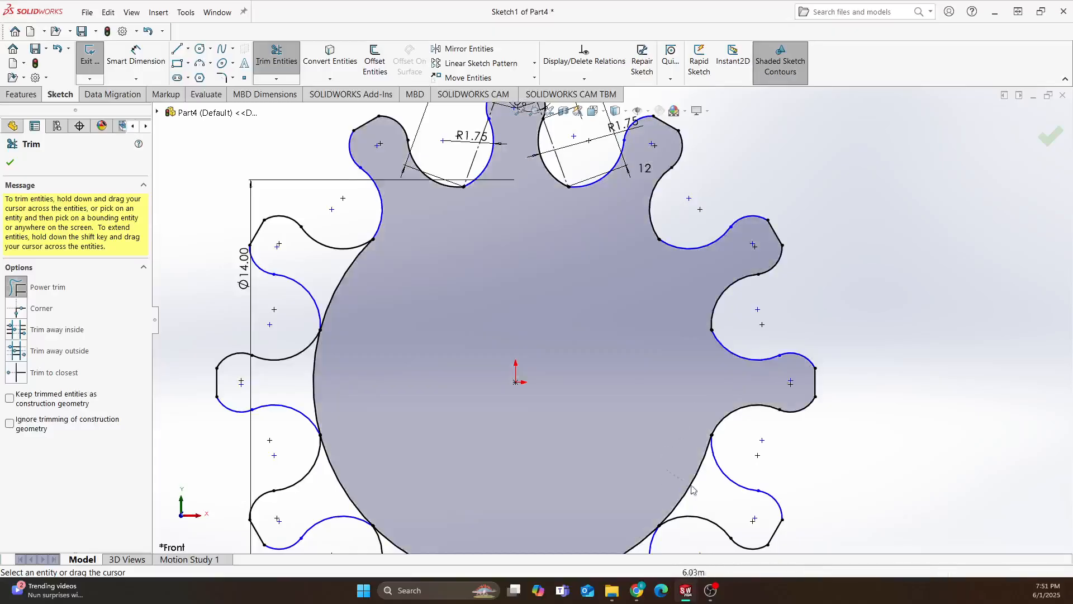
mouse_move(693, 491)
mouse_down()
mouse_move(628, 492)
mouse_move(541, 428)
mouse_move(525, 469)
mouse_move(456, 415)
mouse_move(434, 441)
mouse_move(402, 370)
mouse_move(379, 371)
mouse_move(388, 235)
mouse_move(379, 186)
mouse_move(474, 202)
mouse_up()
scroll(628, 491, up, 3)
scroll(606, 392, down, 2)
key(f)
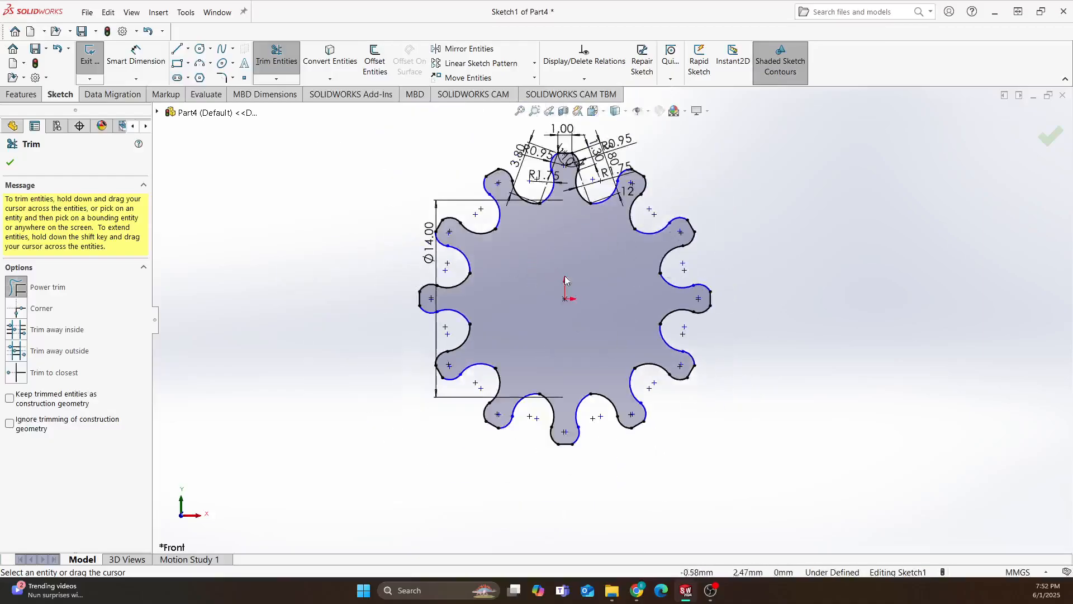
click(11, 162)
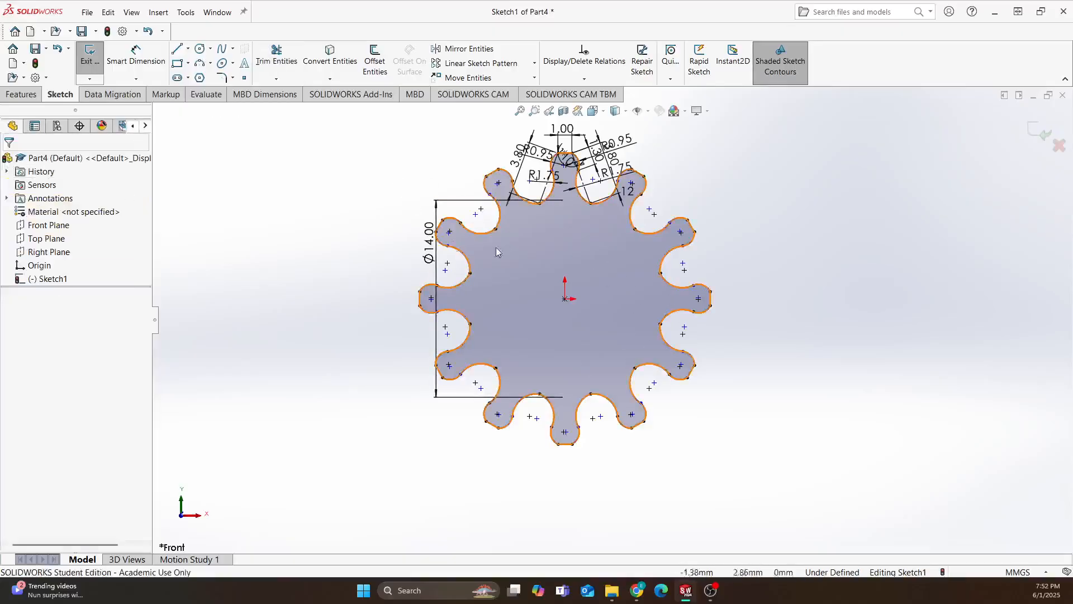
Sketch a circle centred on the origin inside the gear outline and set its diameter to 2 mm
click(199, 50)
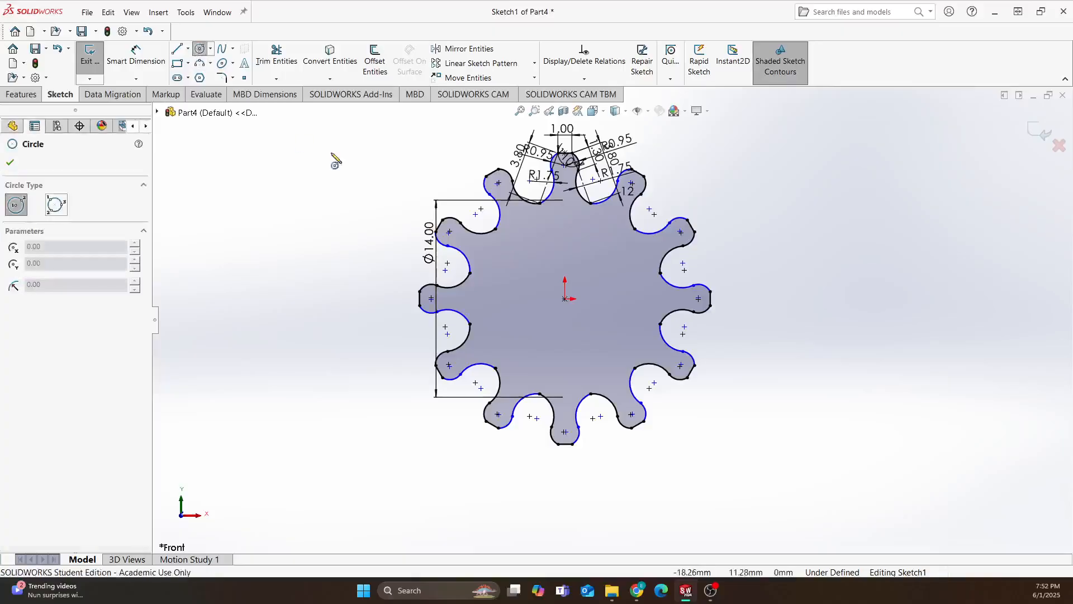
click(564, 299)
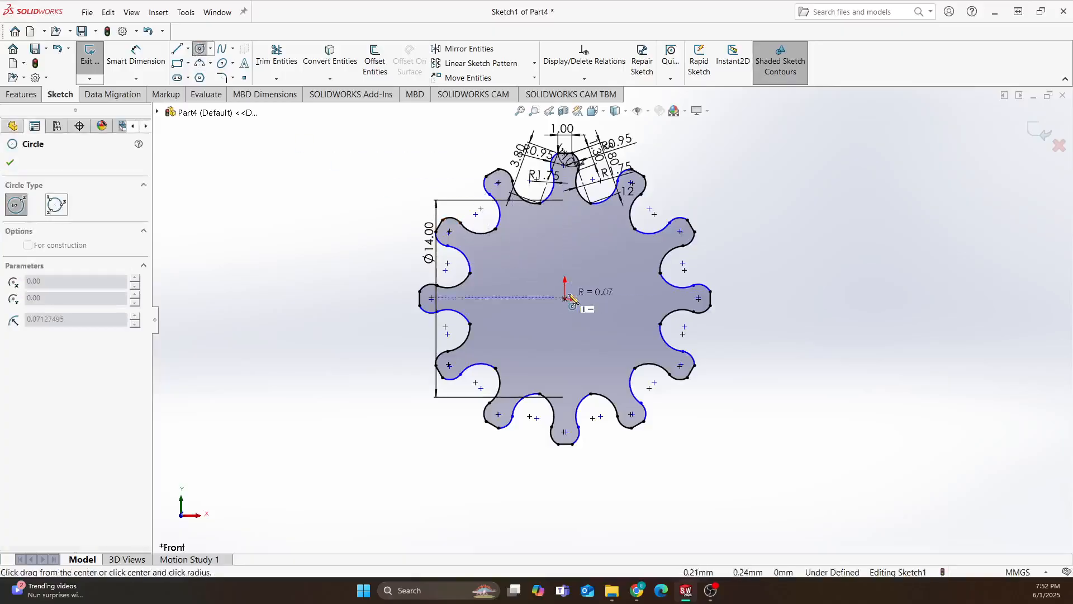
click(581, 279)
click(136, 56)
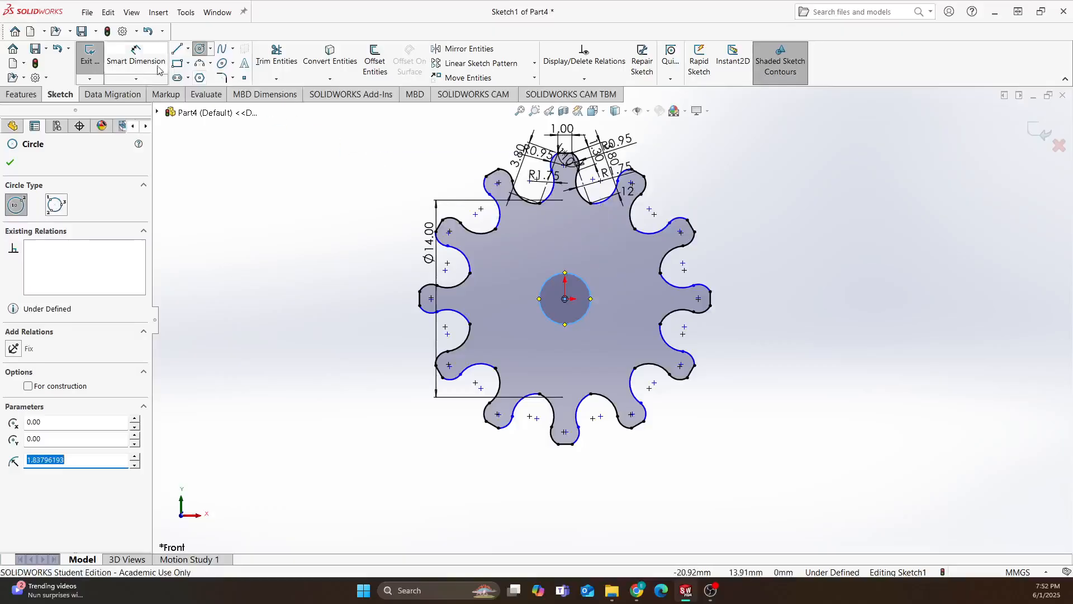
click(540, 294)
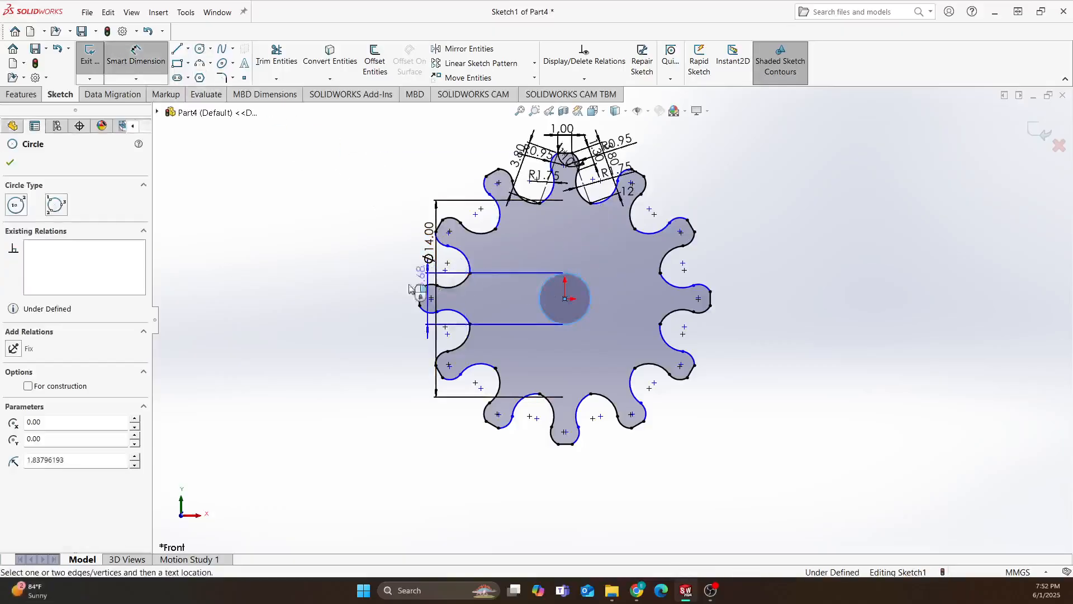
click(335, 299)
text(2)
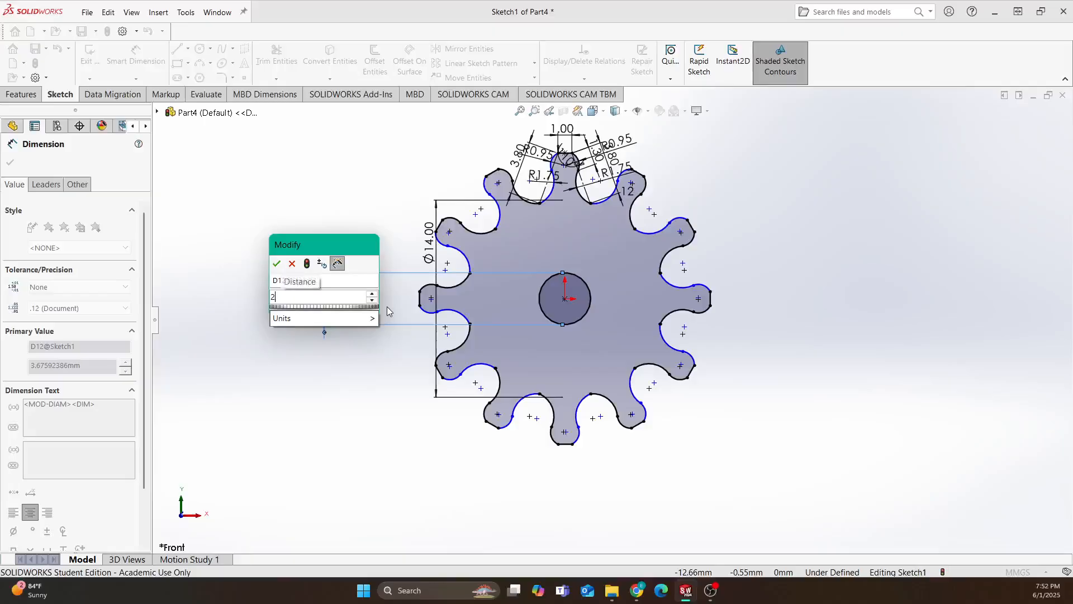
key(Return)
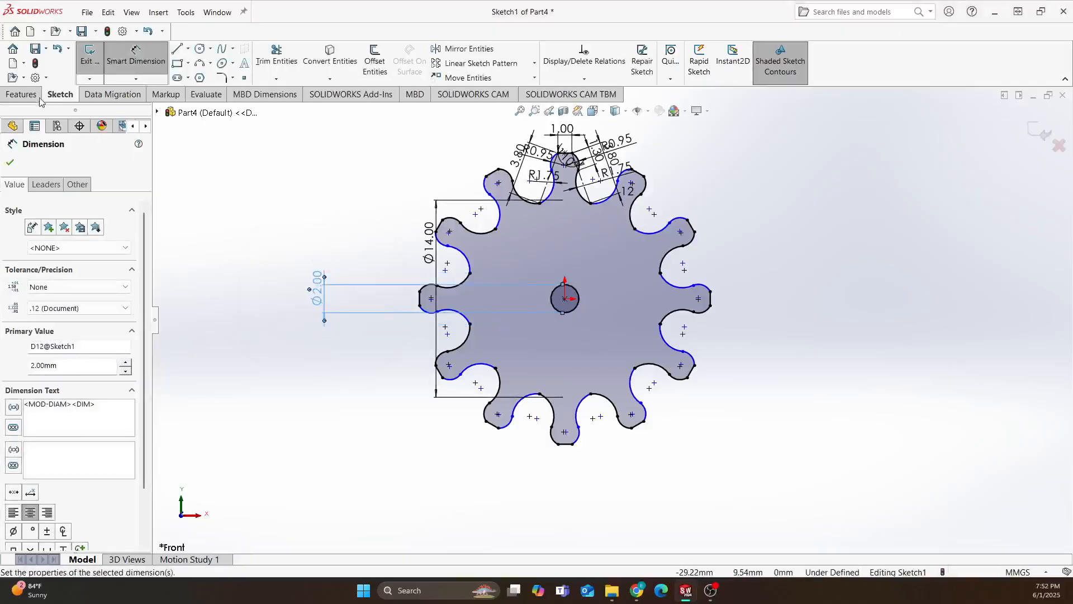
Extrude the toothed gear profile with its centre hole to a blind depth of 4 mm
click(21, 94)
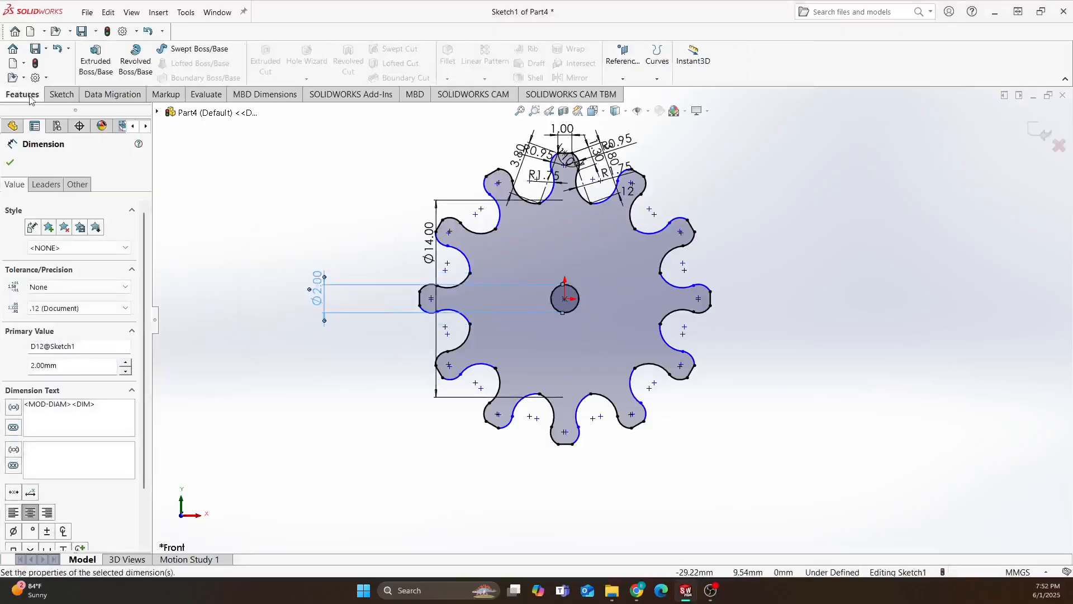
click(93, 61)
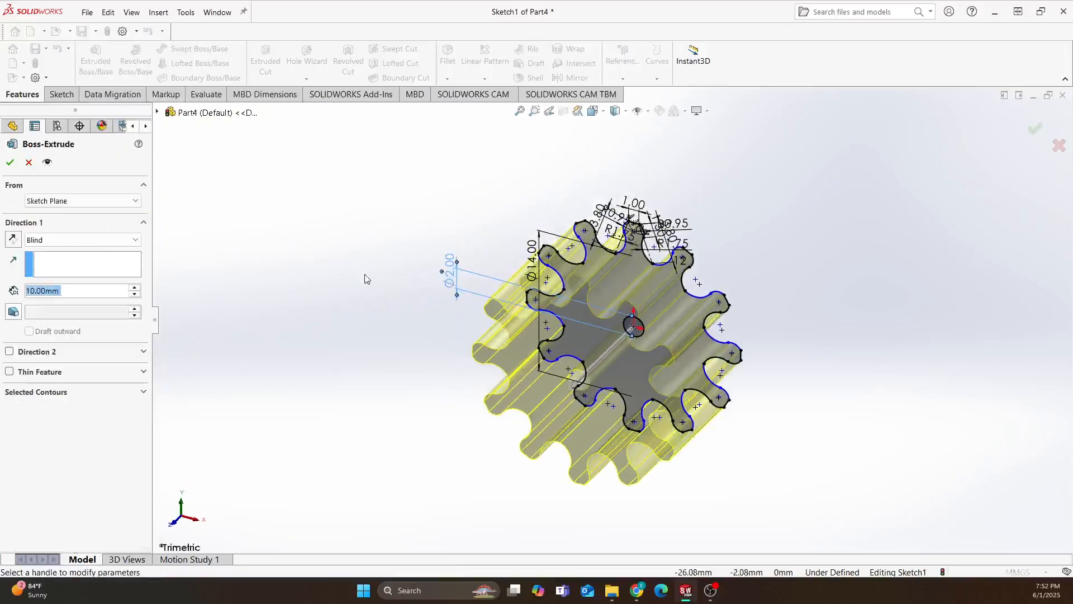
scroll(265, 296, down, 6)
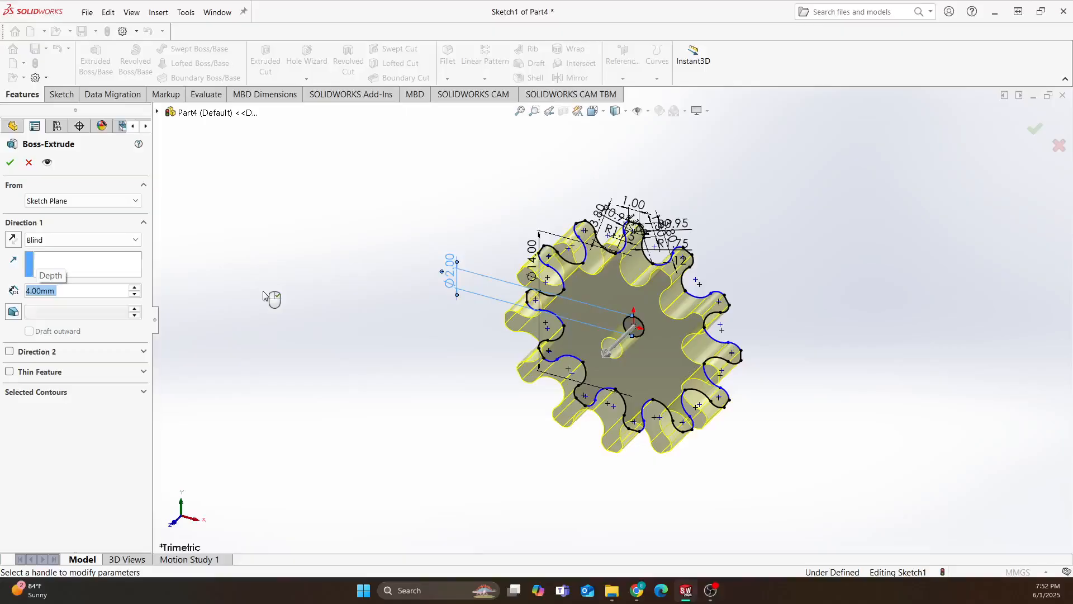
key(Return)
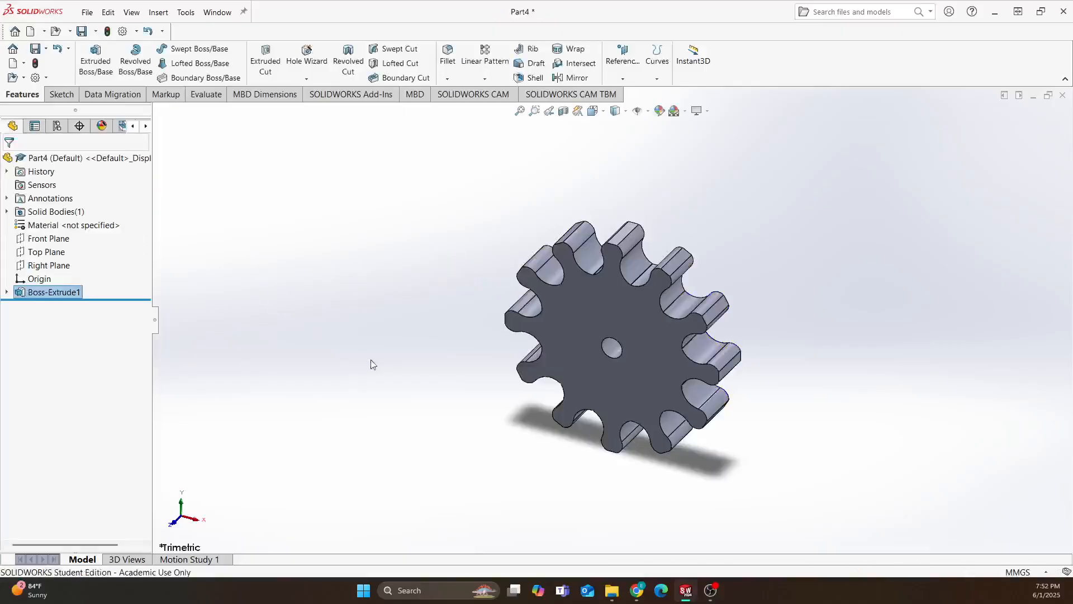
Sketch two concentric circles, about 5.7 mm and 9.2 mm in diameter, around the centre hole on the gear's flat front face
mouse_move(503, 412)
middle_down()
mouse_move(682, 334)
mouse_move(841, 311)
mouse_move(425, 335)
mouse_move(467, 350)
mouse_move(503, 342)
middle_up()
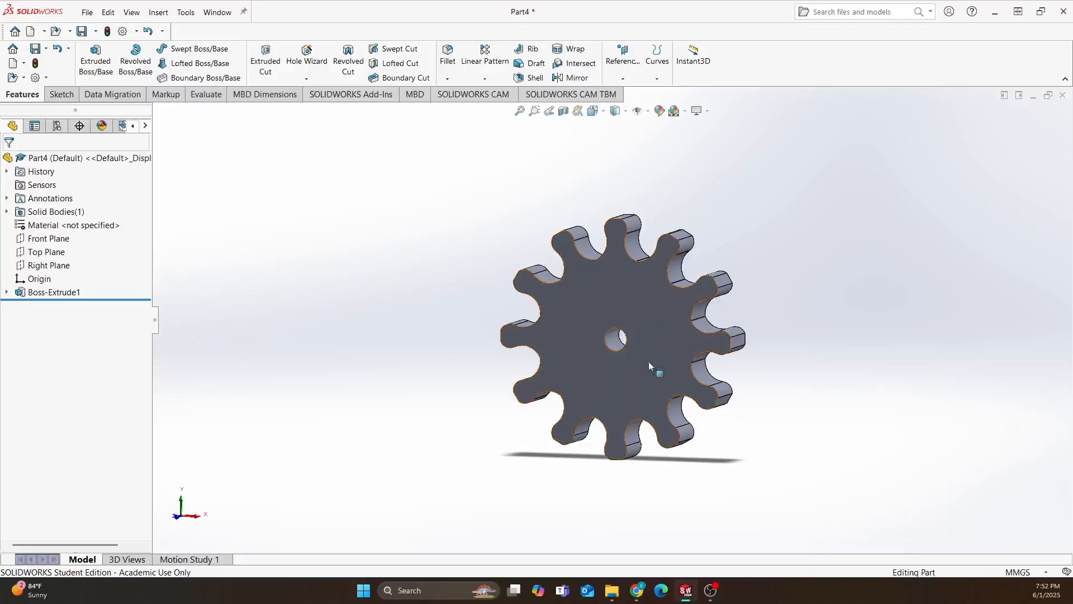
mouse_move(668, 334)
middle_down()
mouse_move(642, 327)
mouse_move(667, 313)
middle_up()
click(62, 94)
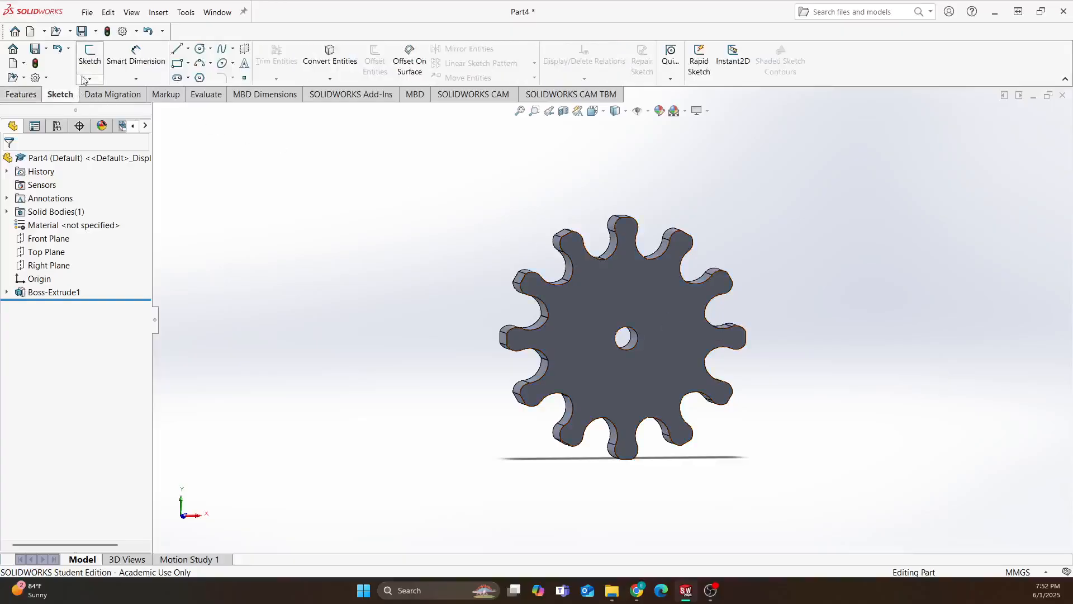
click(92, 56)
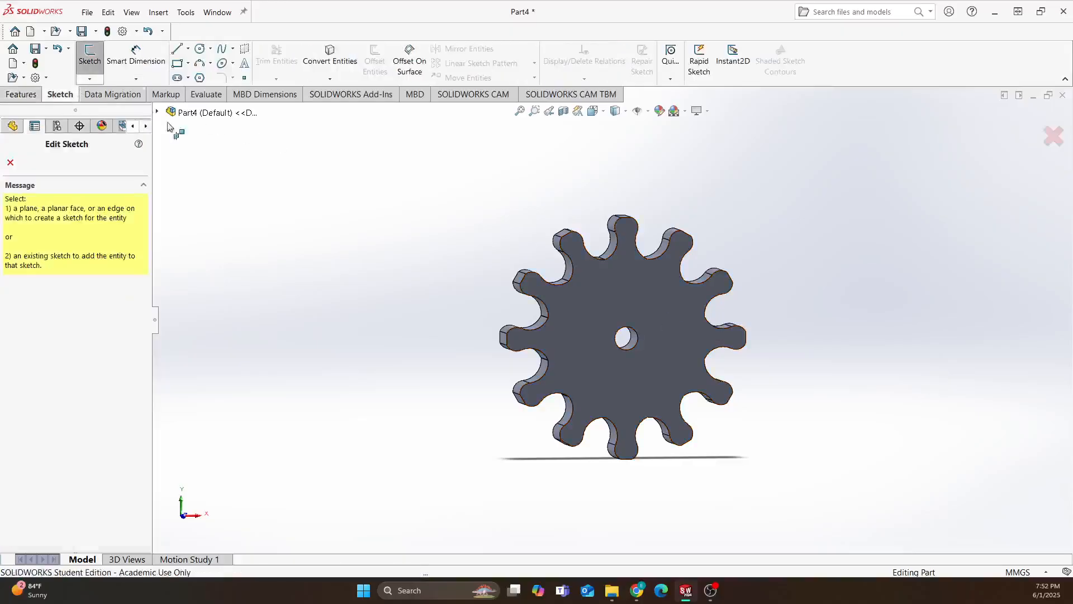
click(640, 385)
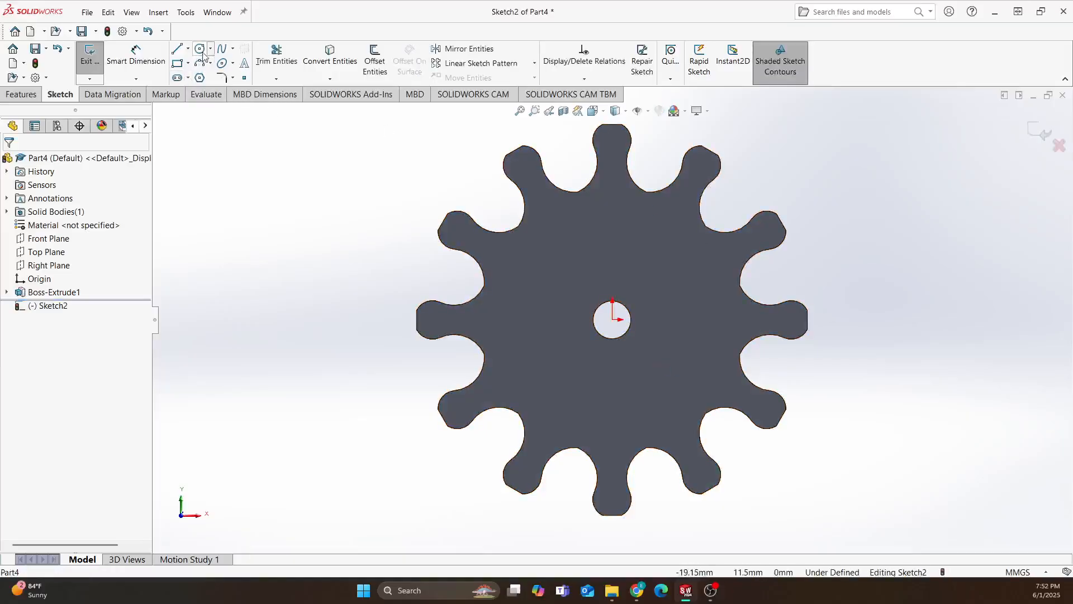
click(200, 49)
click(613, 319)
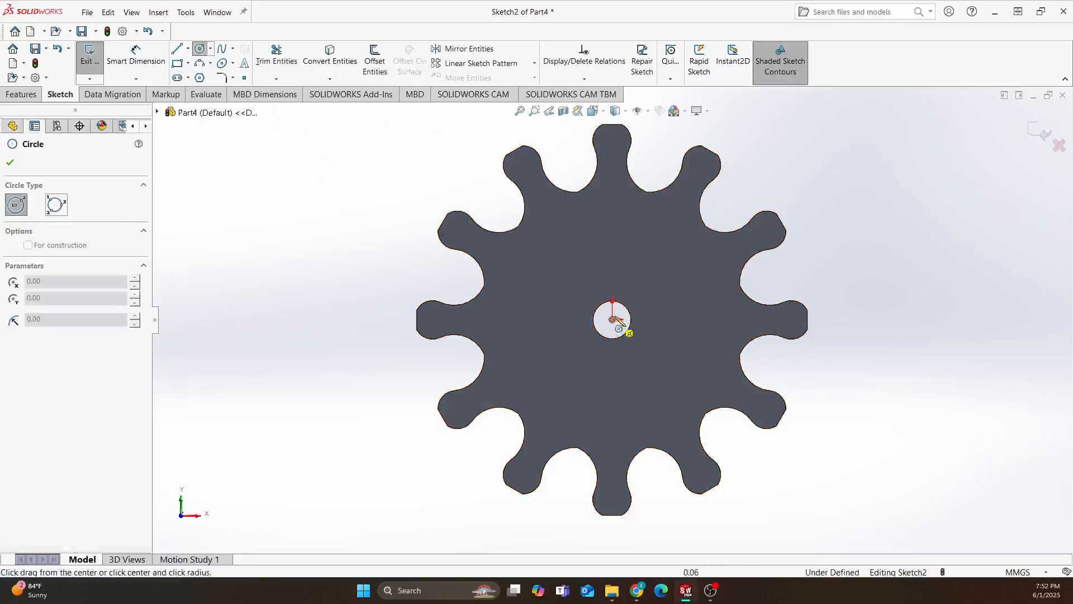
click(644, 277)
click(613, 319)
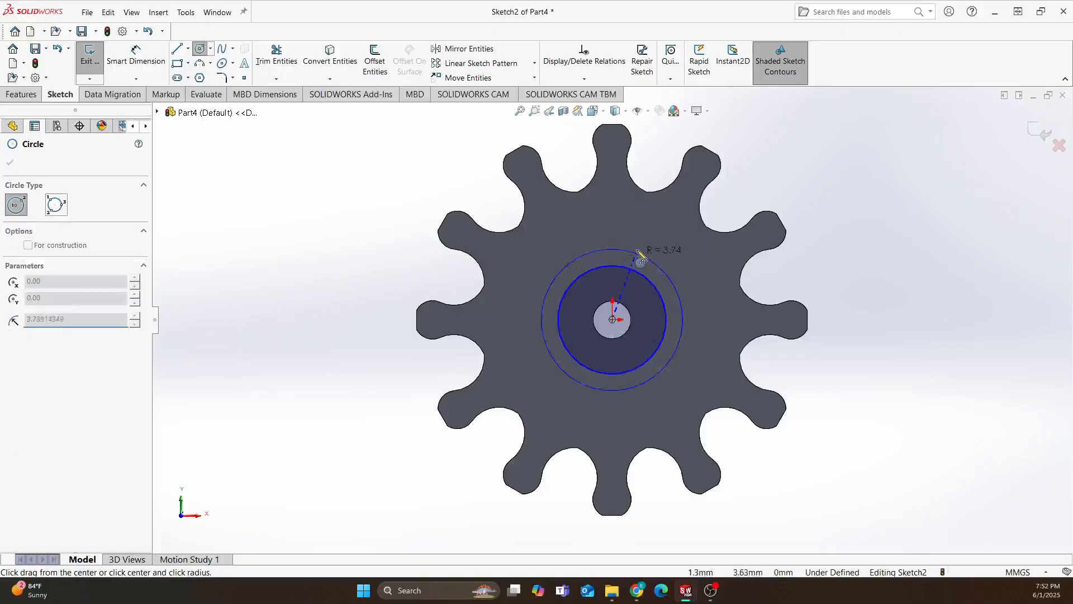
click(648, 240)
Dimension the inner circle to a 5 mm diameter and the outer circle to a 6.5 mm diameter
click(126, 62)
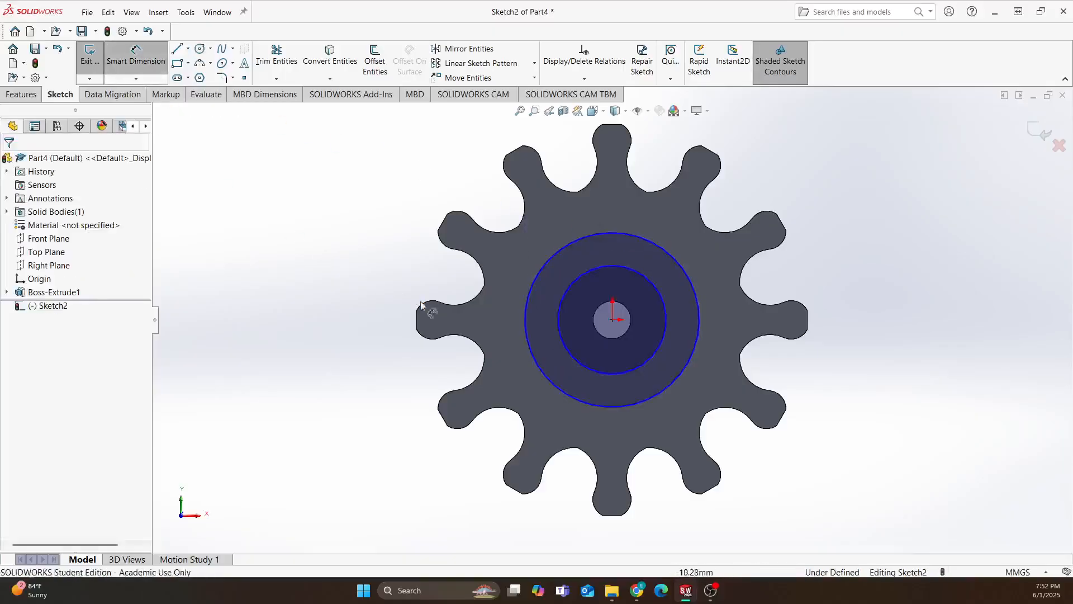
click(559, 311)
click(379, 369)
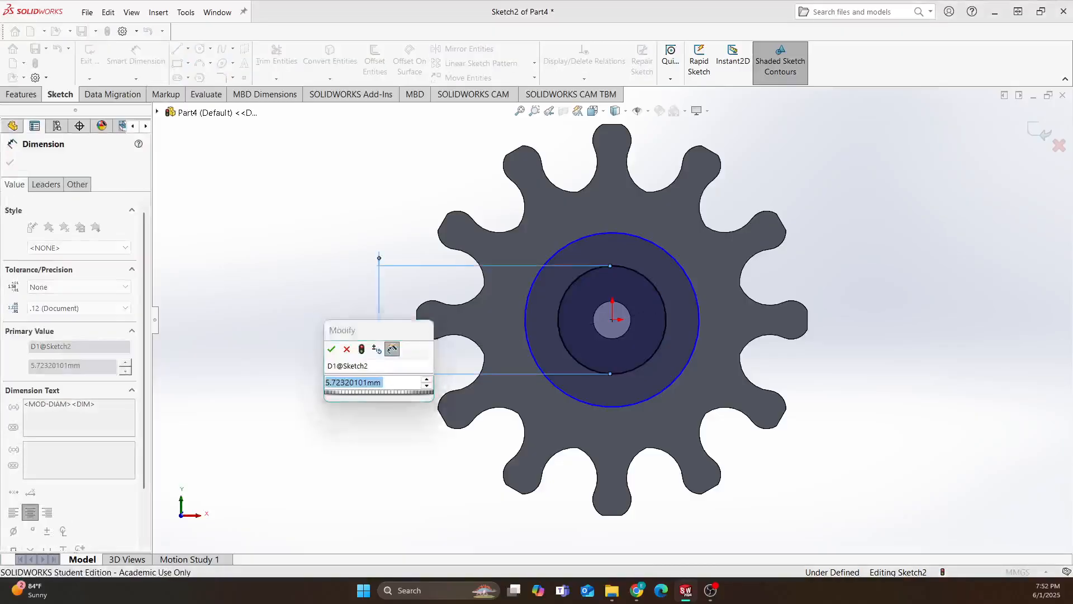
text(5)
key(Return)
click(521, 337)
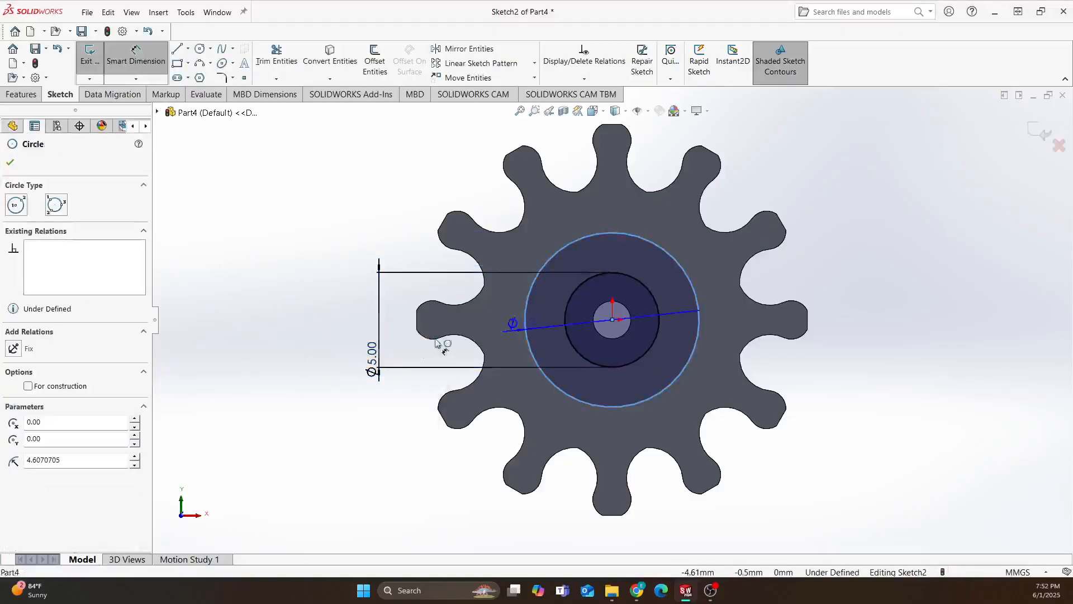
click(316, 347)
text(6.5)
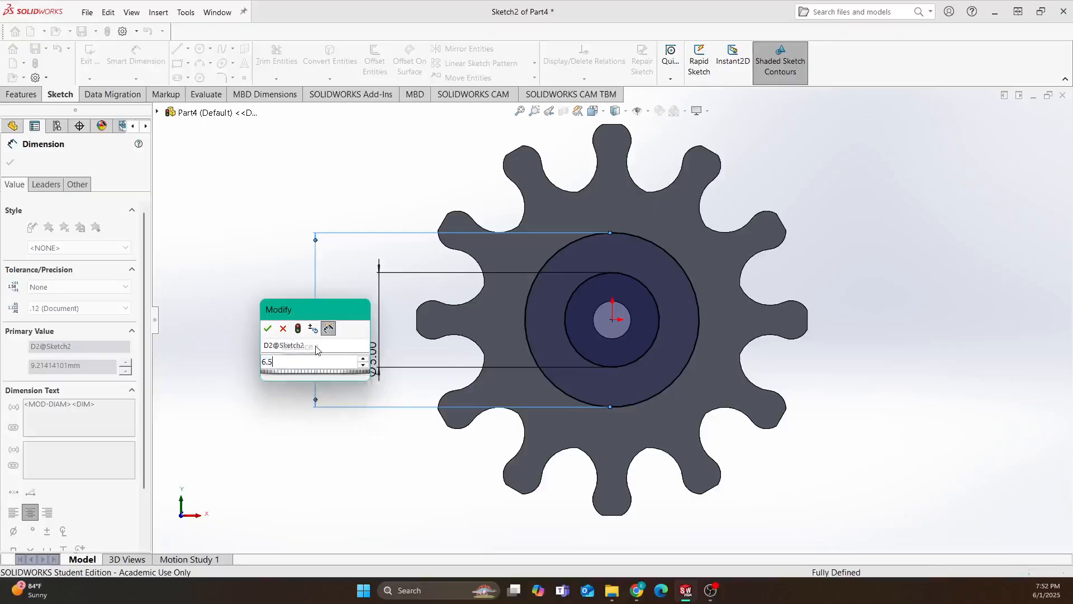
key(Return)
Extrude the ring between the two circles 4 mm outward from the gear face, merged with the body
click(21, 94)
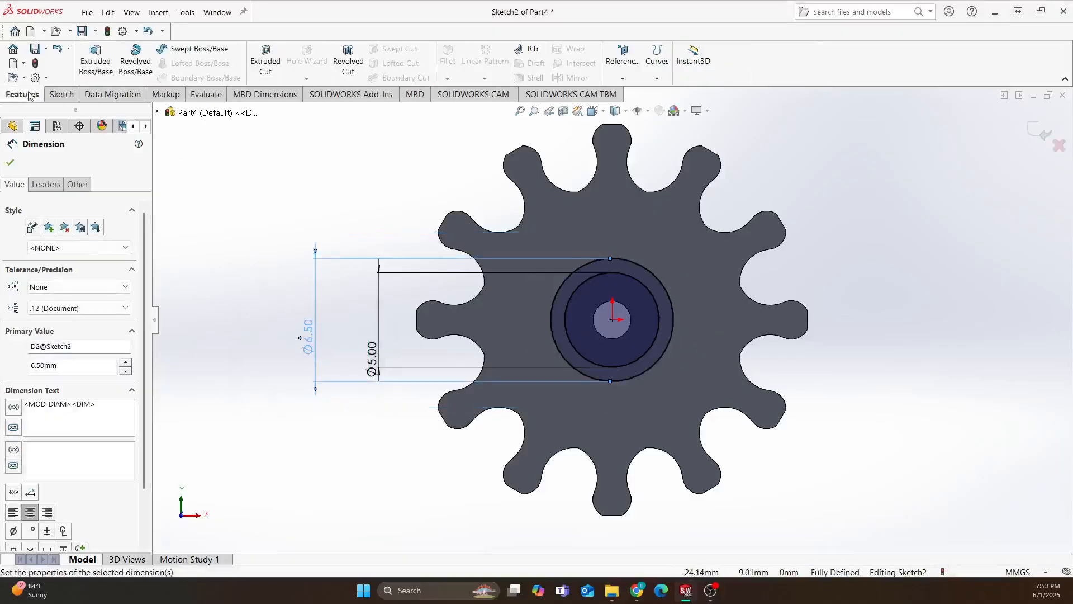
click(96, 60)
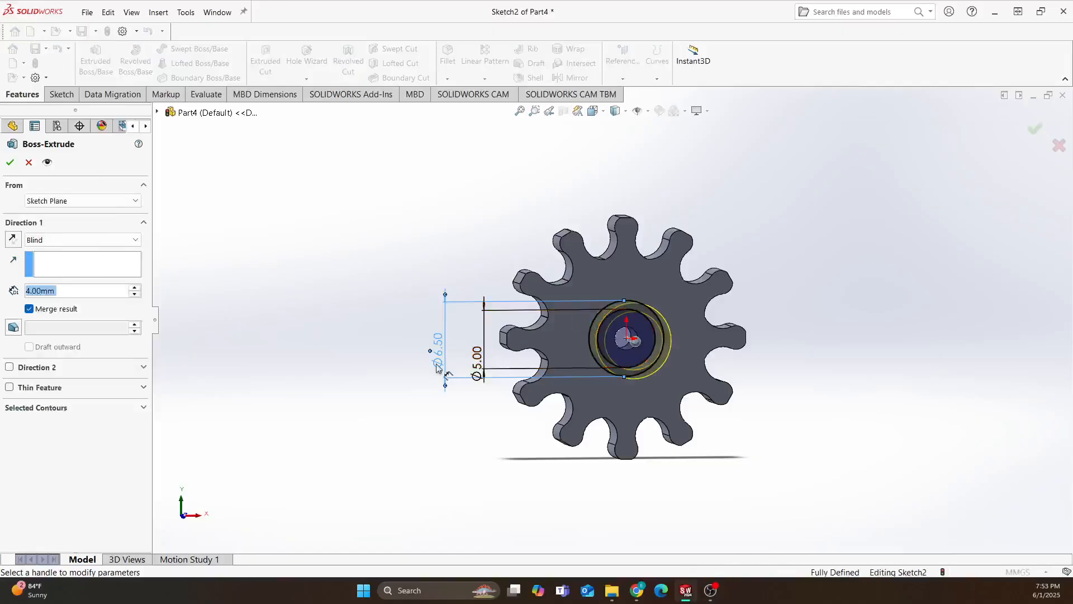
click(10, 162)
middle_drag(474, 325, 680, 349)
scroll(664, 333, down, 2)
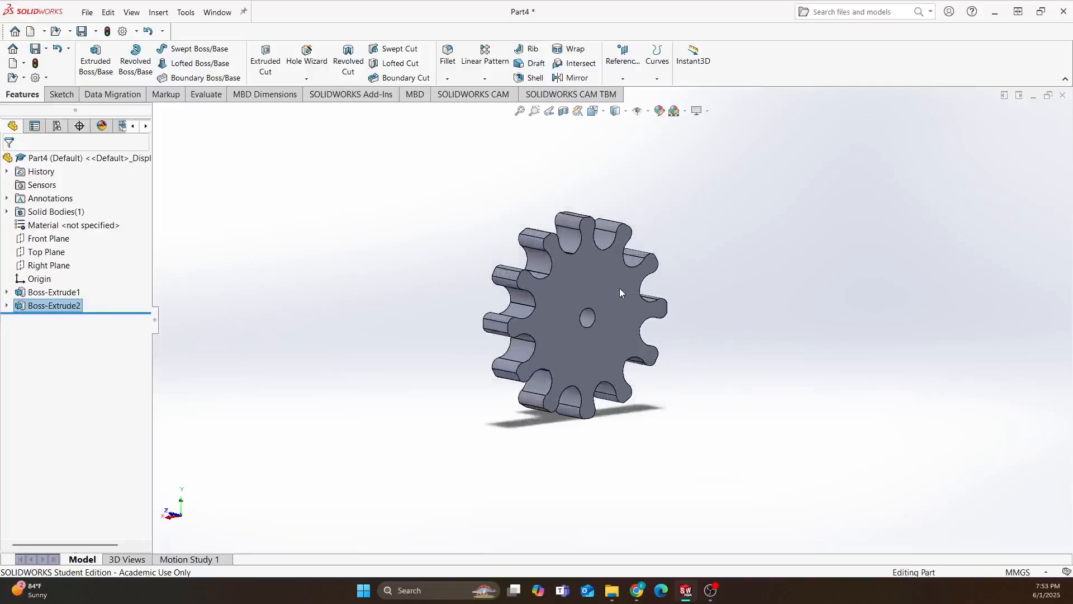
scroll(620, 288, down, 4)
middle_drag(628, 301, 476, 339)
scroll(494, 334, up, 4)
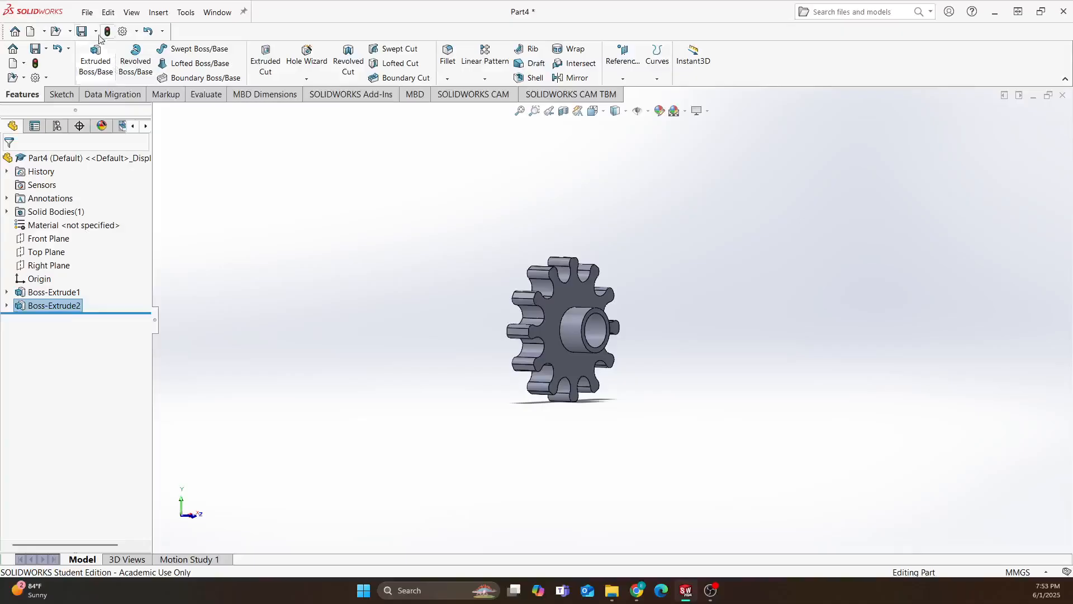
Save the part as Gear in the Gear models folder
click(81, 30)
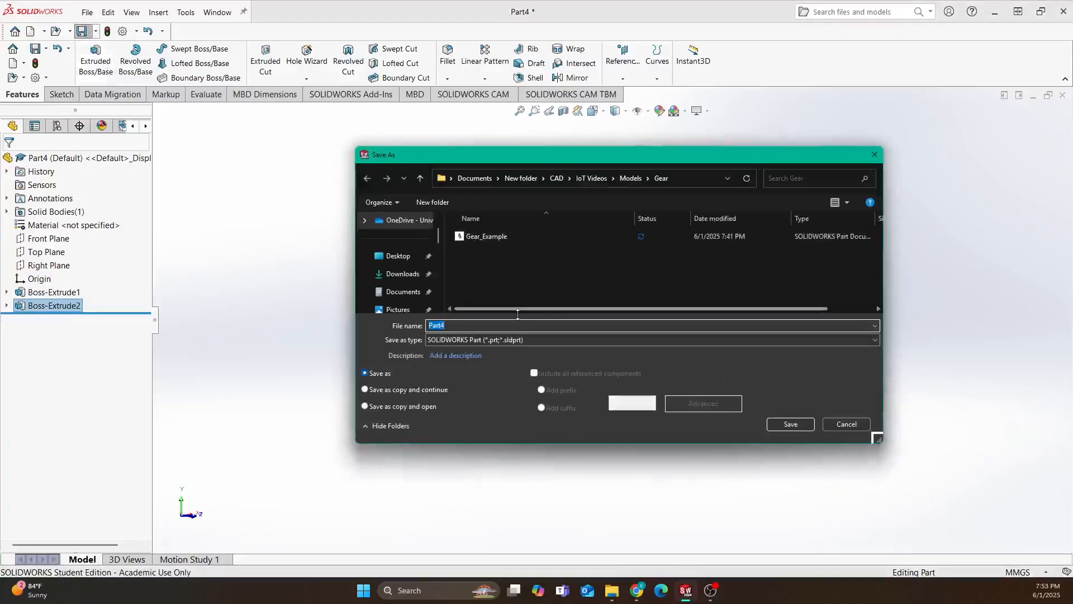
text(Gear)
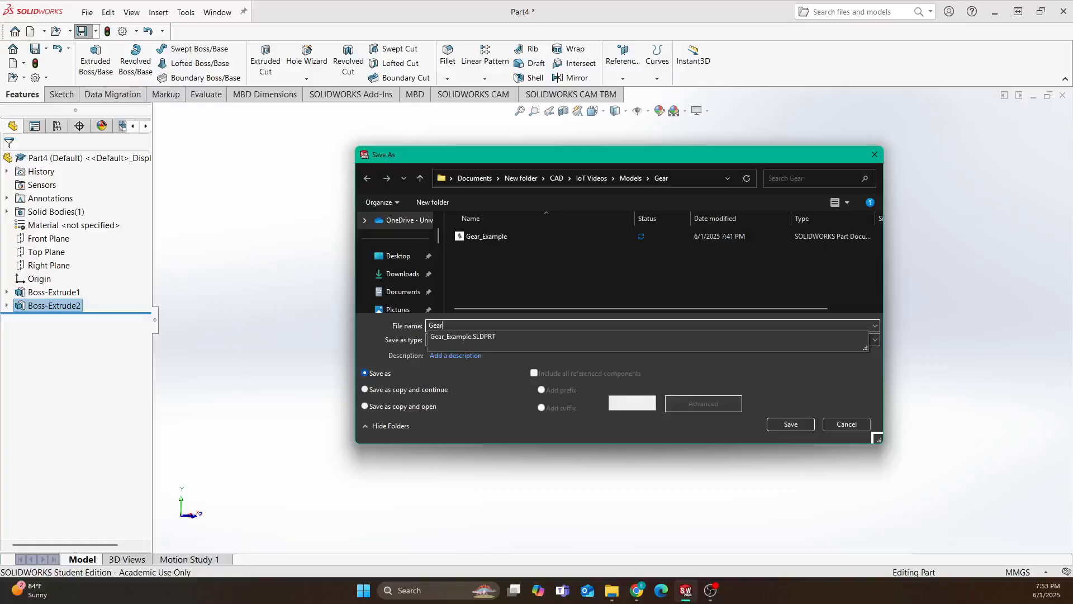
click(767, 378)
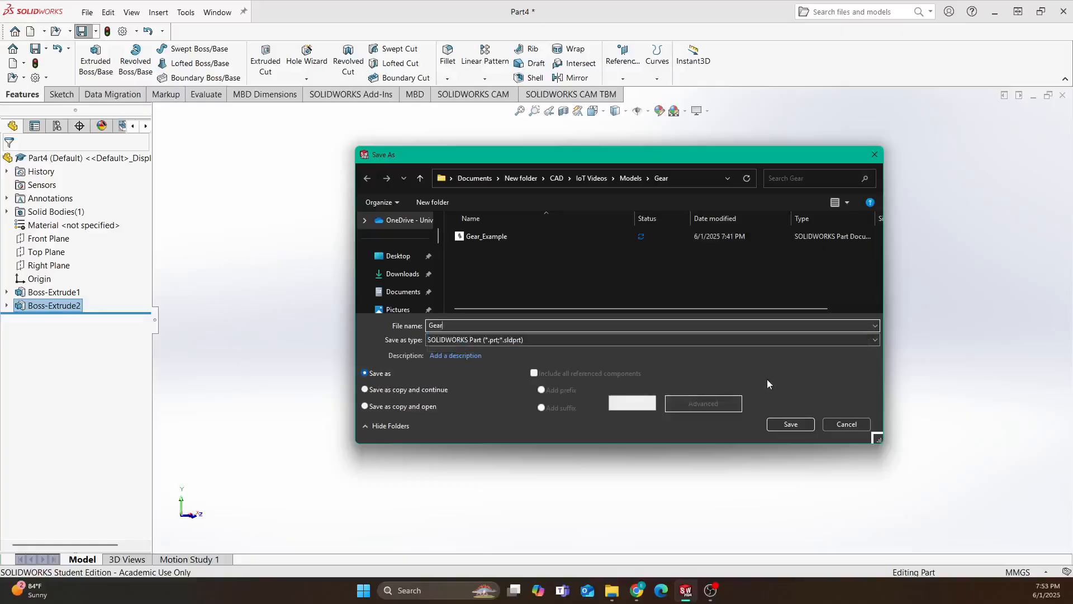
click(800, 425)
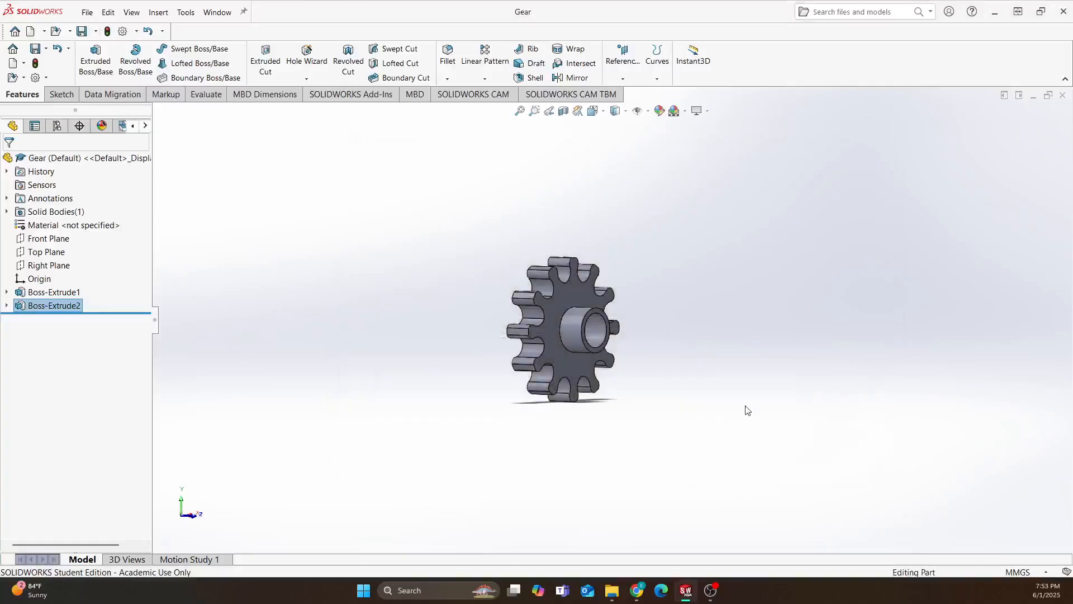
Examine the finished gear from both sides, checking the teeth, the centre hole and the raised hub ring
middle_drag(755, 393, 470, 364)
middle_drag(620, 262, 593, 338)
scroll(592, 342, down, 3)
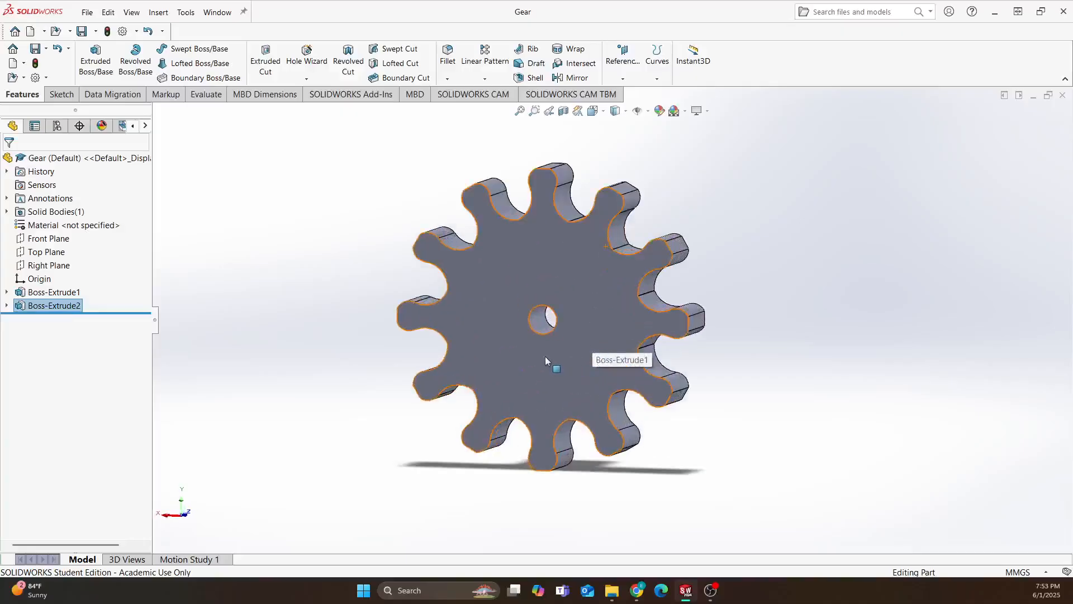
scroll(559, 347, up, 2)
scroll(559, 348, up, 1)
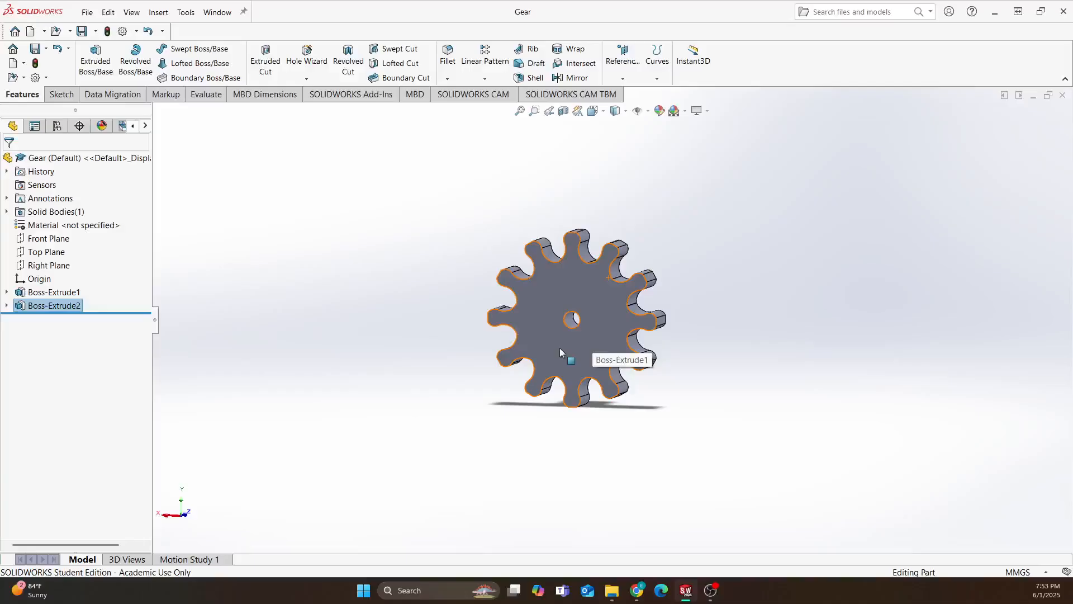
middle_drag(605, 325, 468, 288)
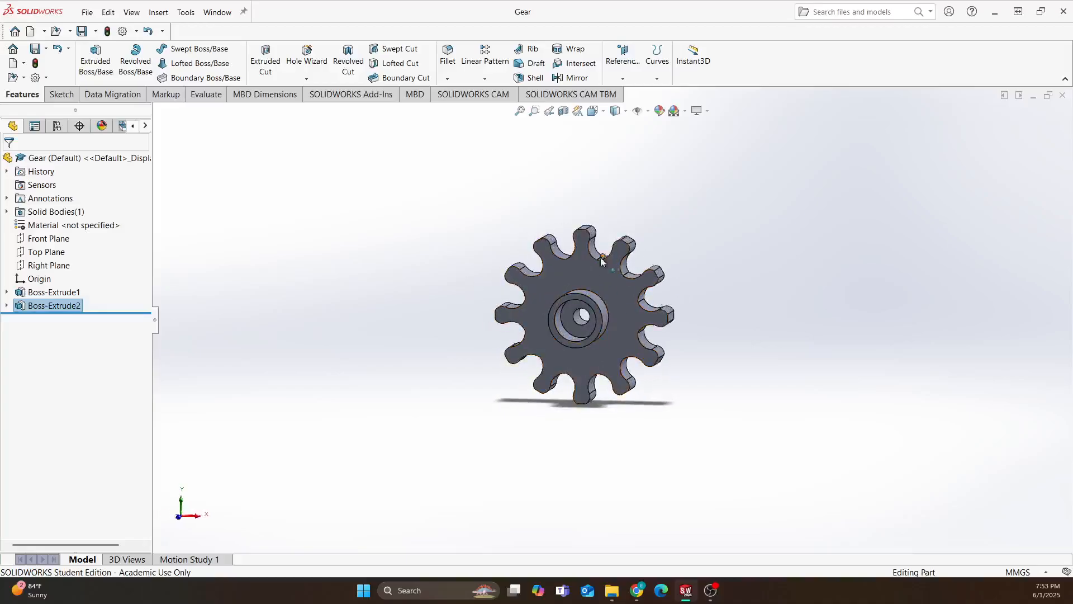
scroll(655, 294, down, 4)
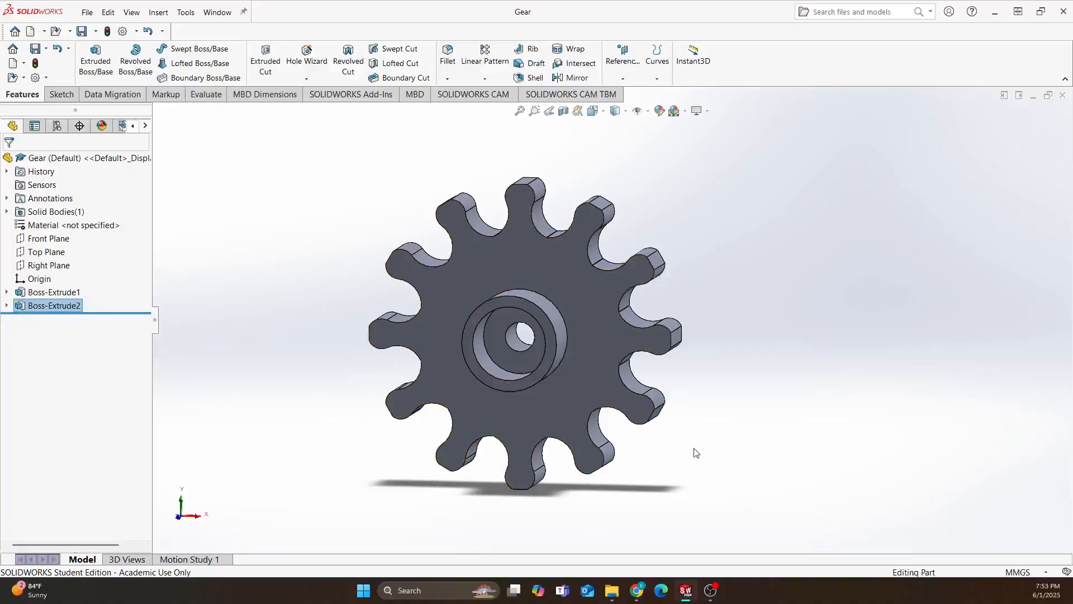
middle_drag(695, 452, 508, 296)
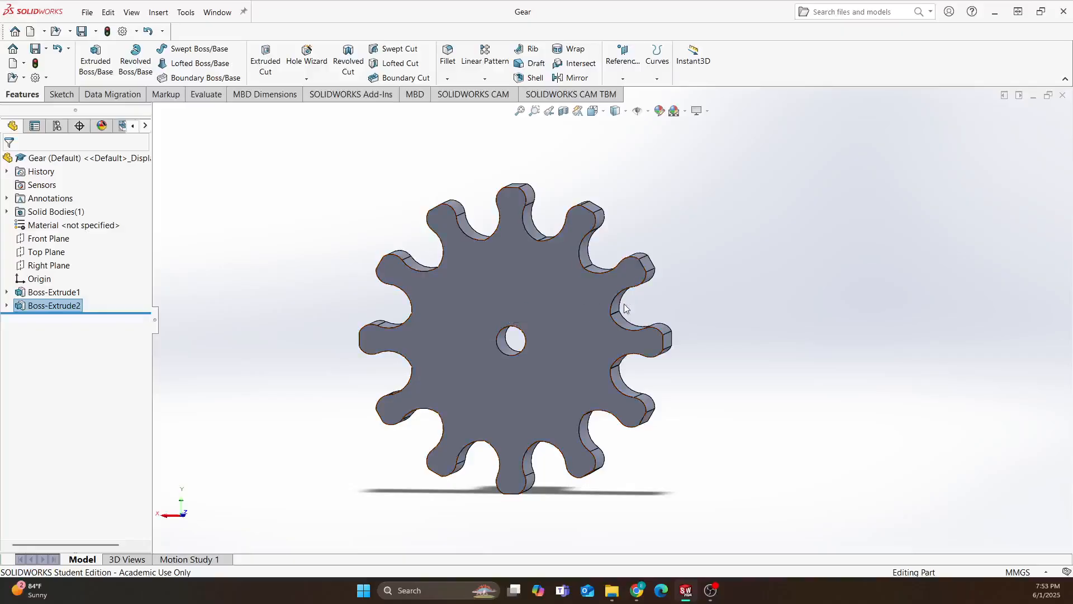
middle_drag(623, 305, 662, 300)
middle_drag(638, 308, 599, 280)
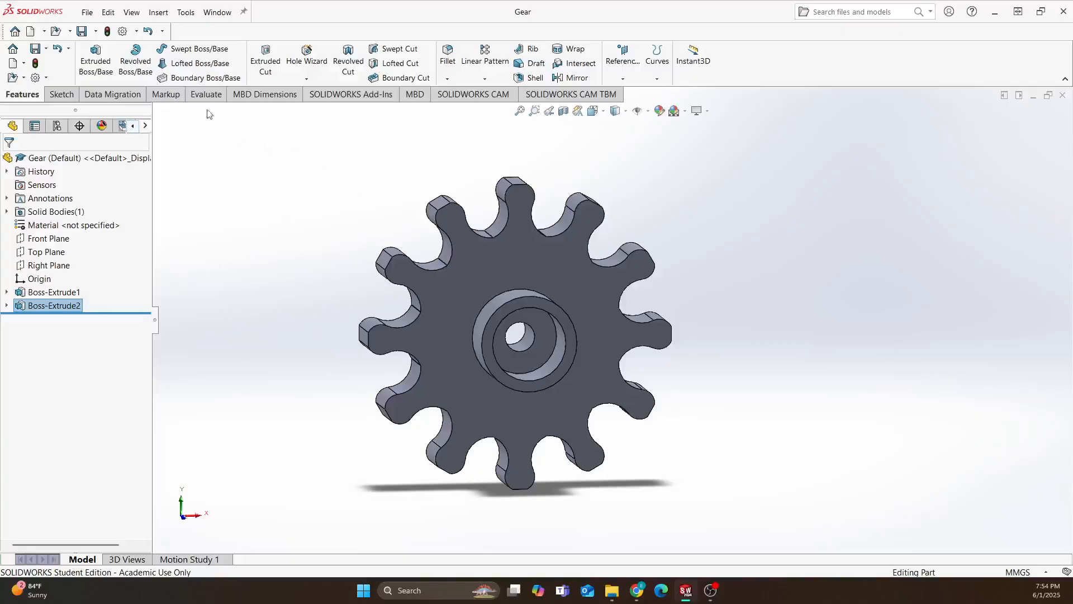
Create a new drawing document with a standard A3 (ISO) sheet and its sheet format displayed
click(30, 31)
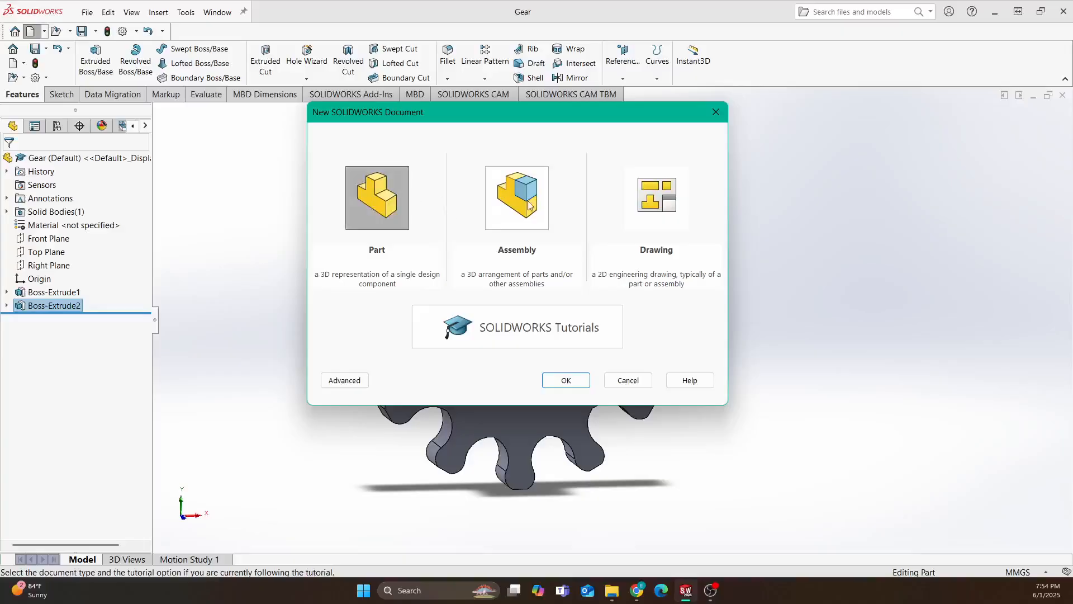
click(670, 202)
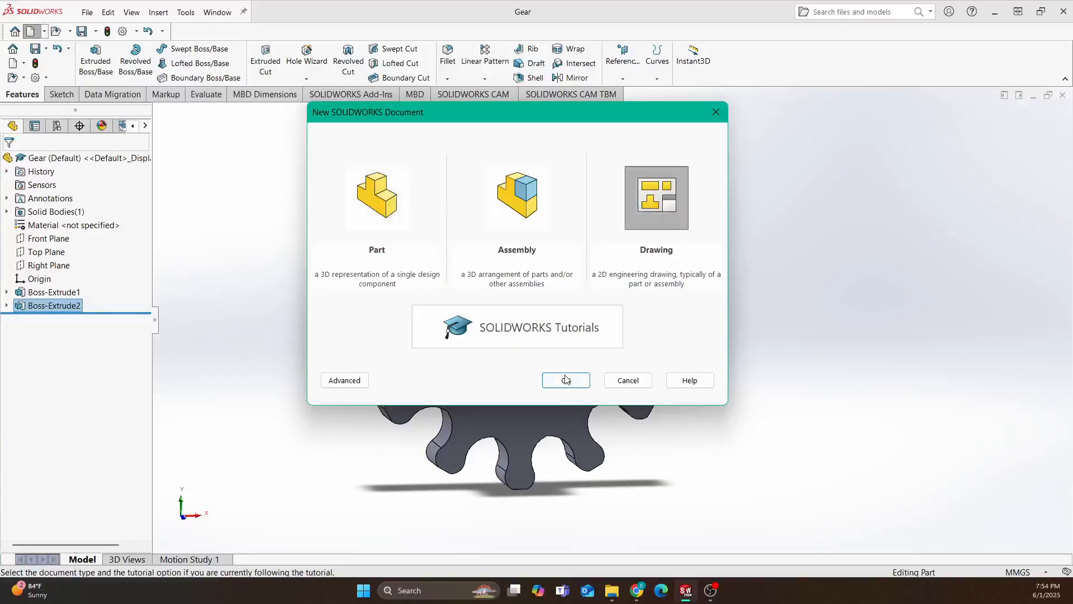
click(566, 379)
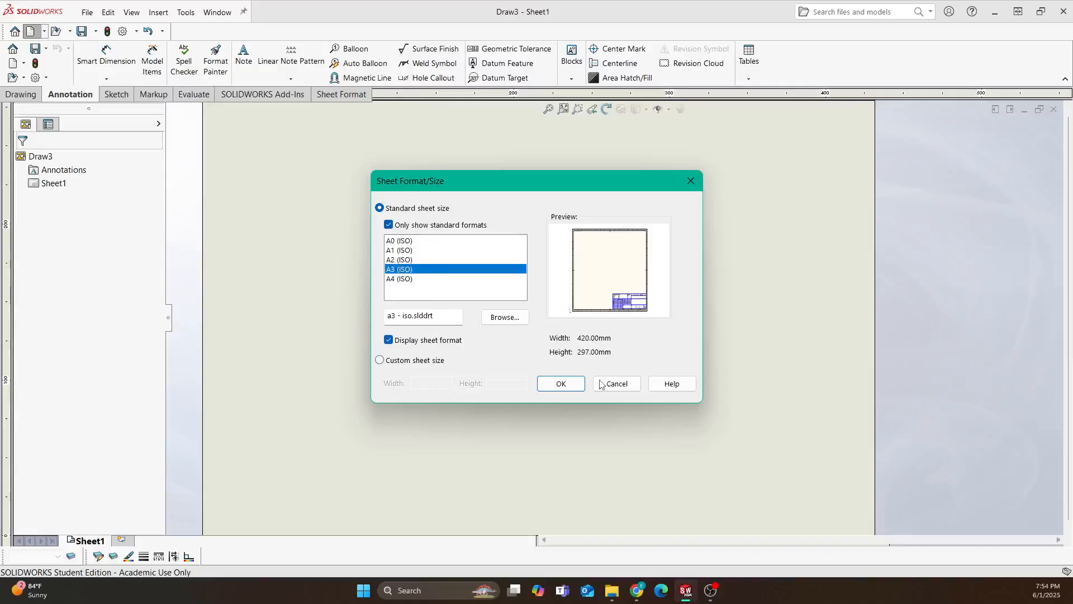
click(561, 386)
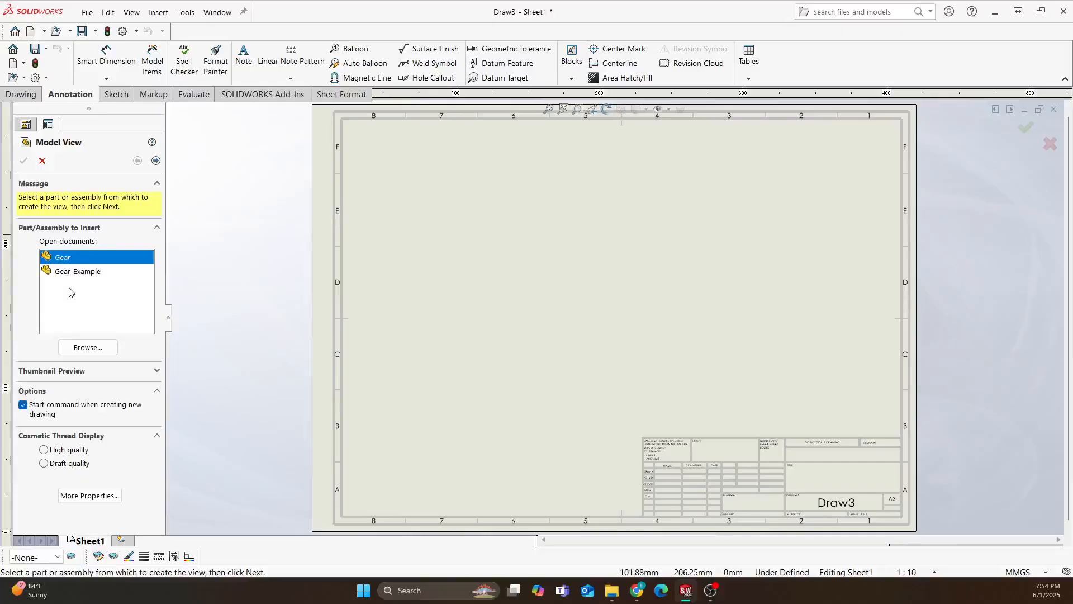
Place the Gear part's front view in the sheet's upper-left area, with a projected view directly below it
double_click(59, 258)
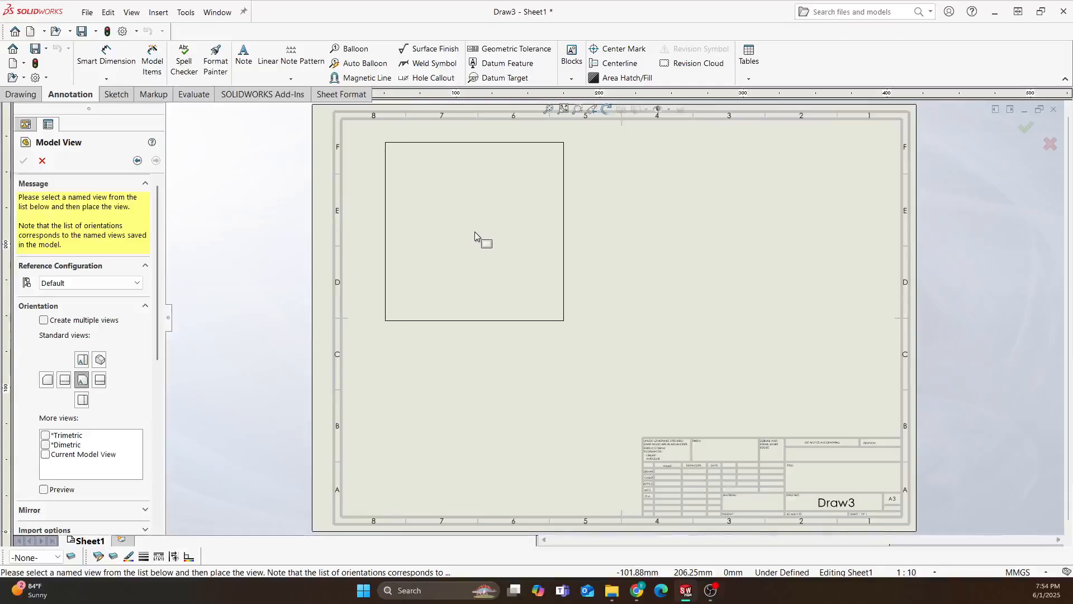
click(475, 231)
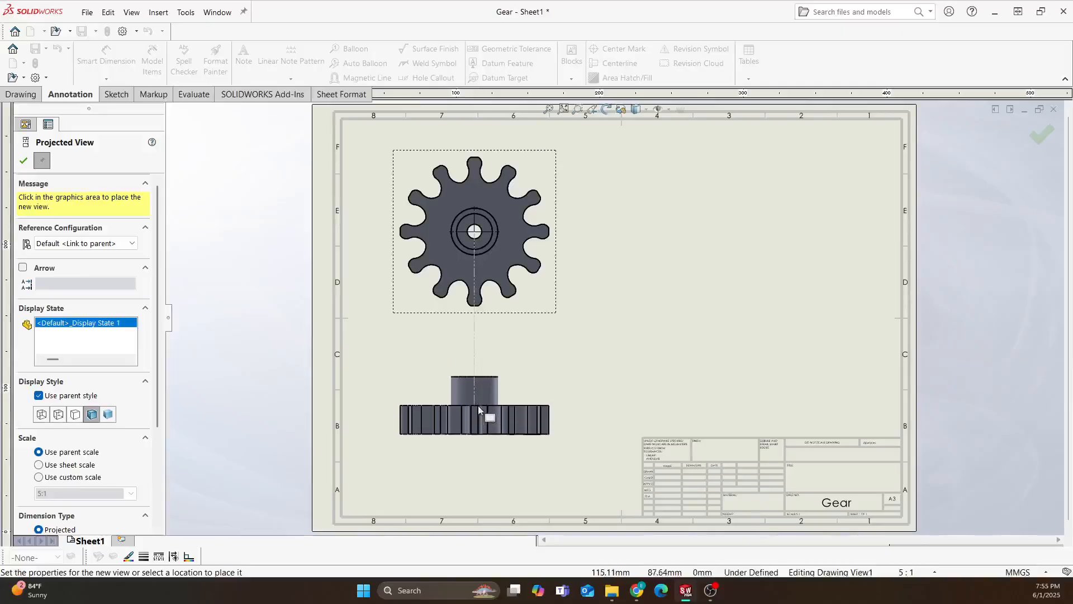
click(493, 413)
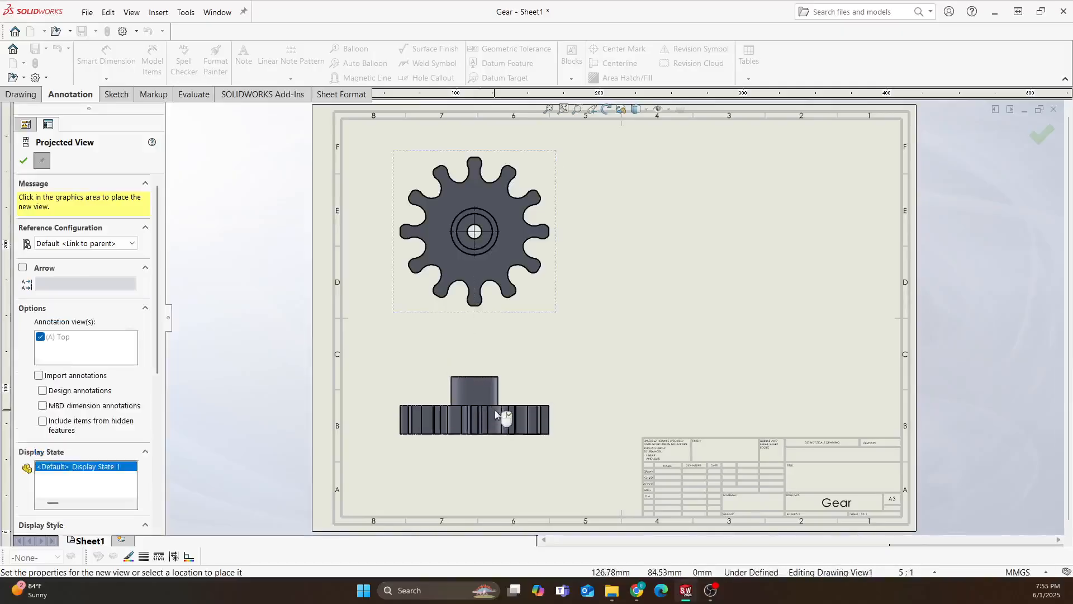
right_click(484, 450)
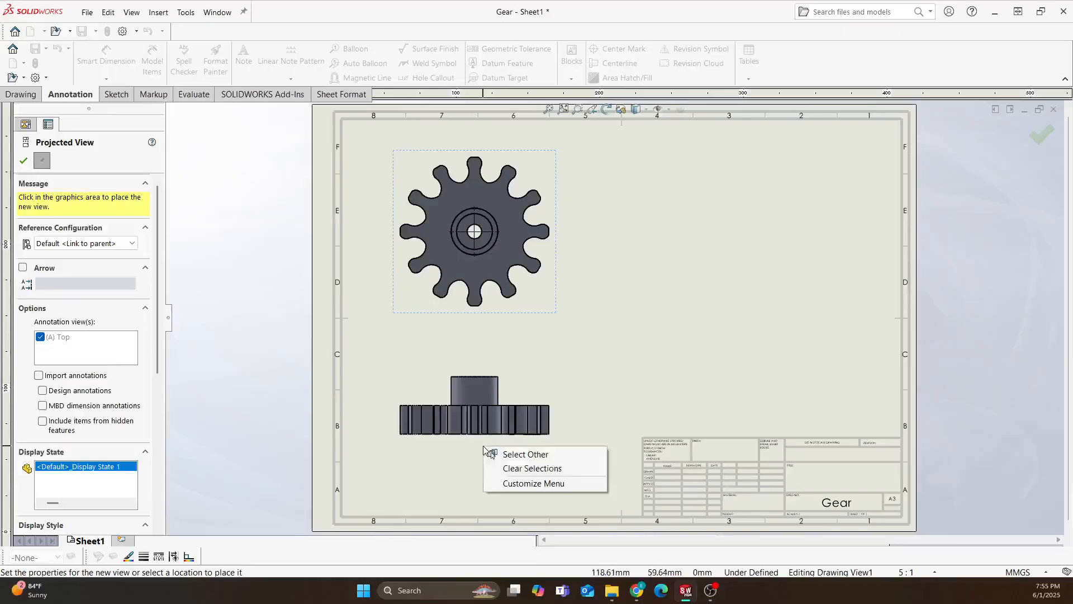
click(471, 450)
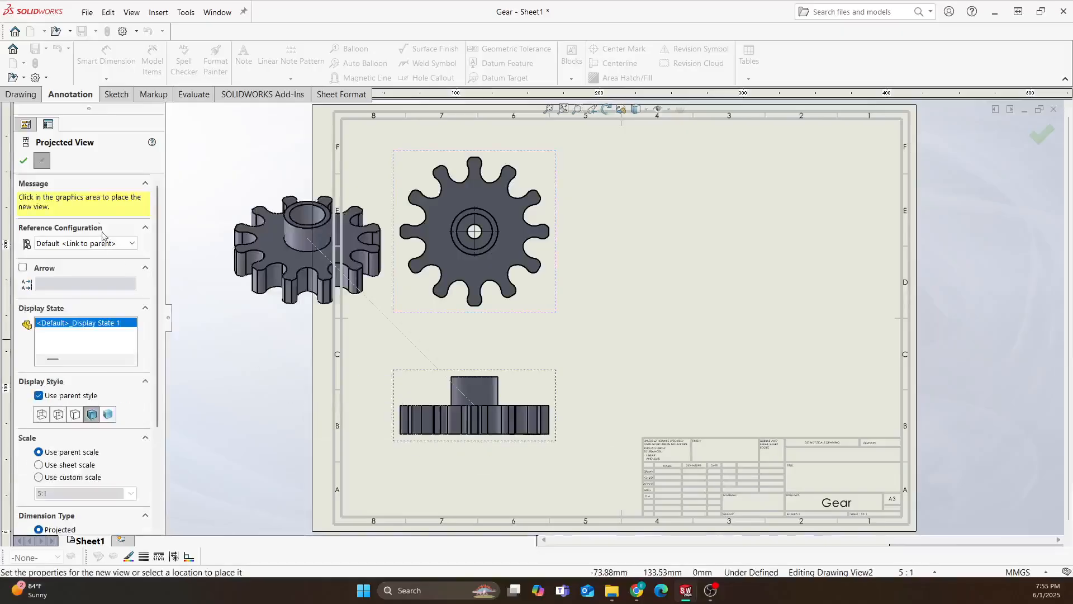
click(23, 161)
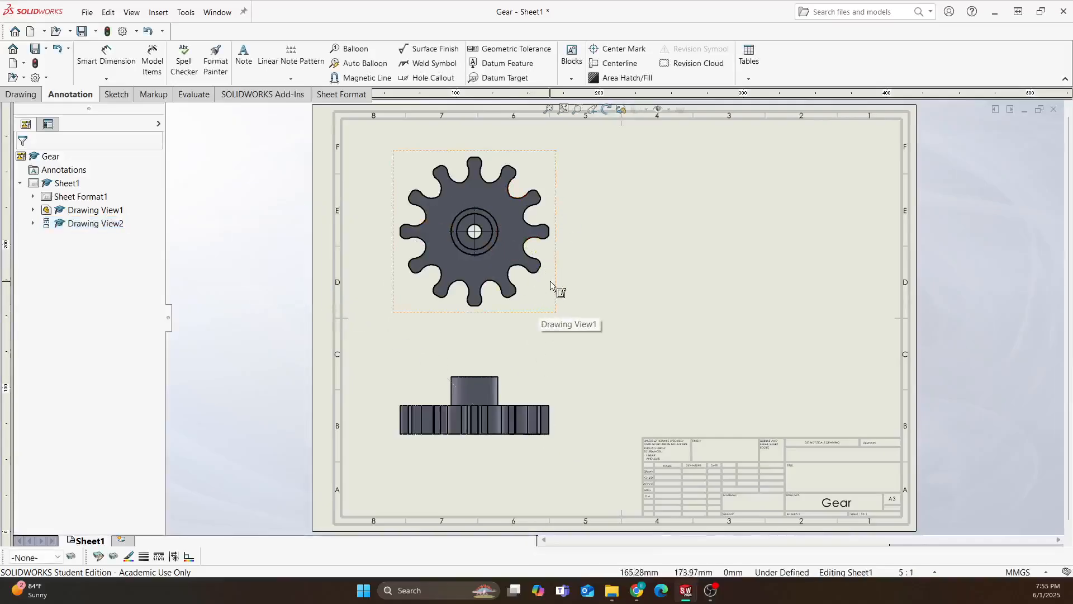
Set the gear's front view to the Hidden Lines Removed display style
click(537, 249)
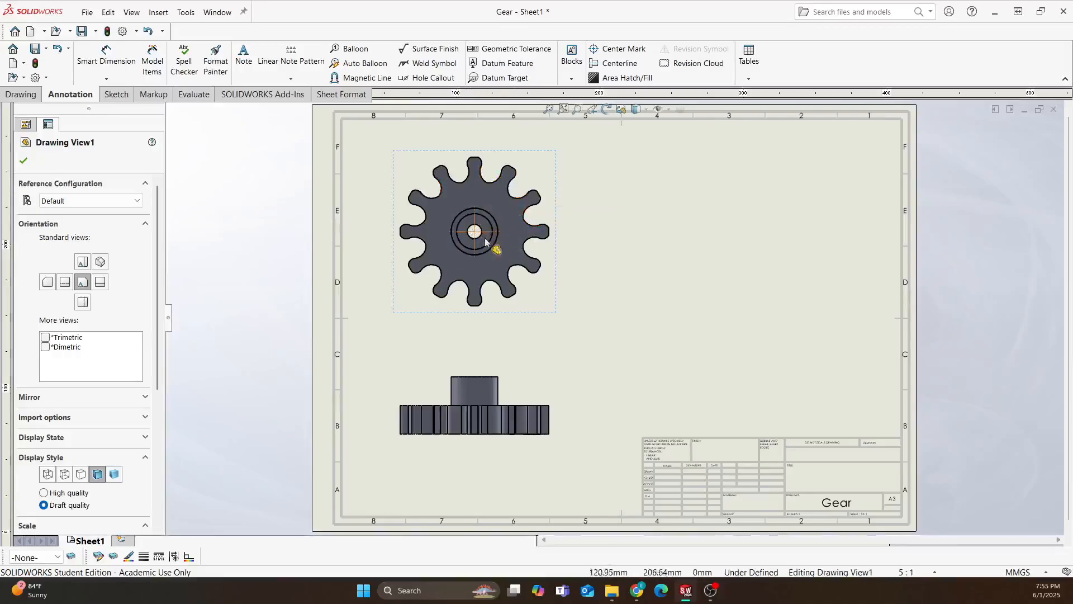
click(81, 475)
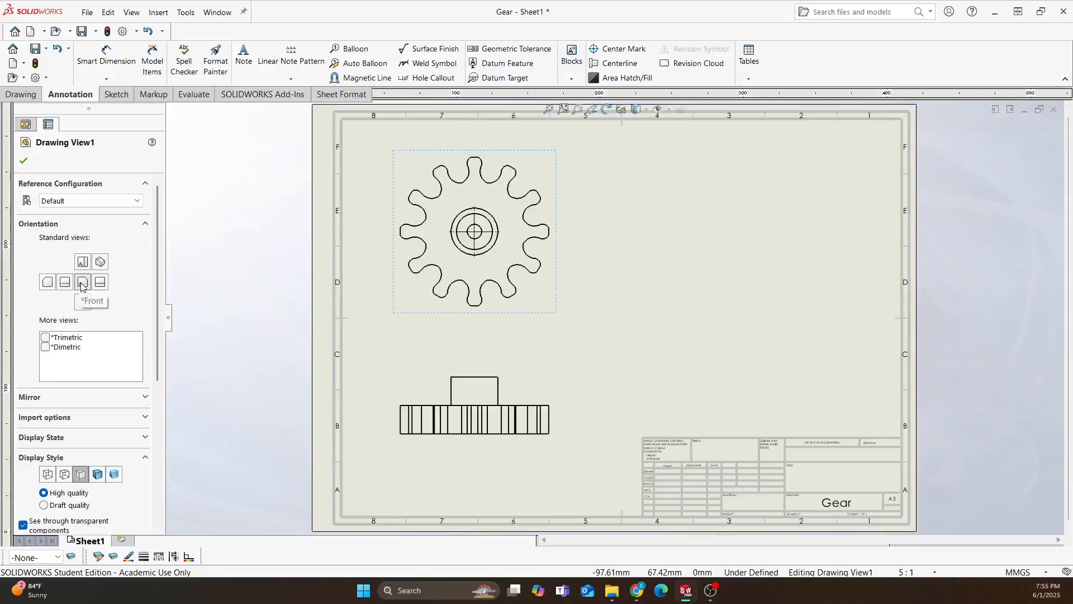
click(327, 267)
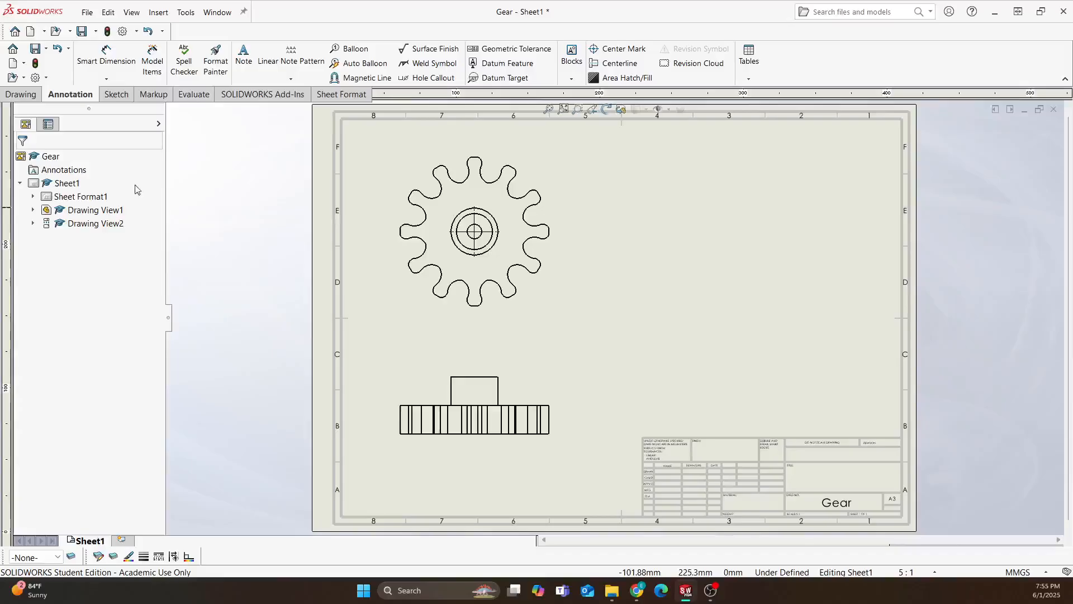
Add an isometric model view of Gear and position it in the sheet's upper-right corner
click(23, 94)
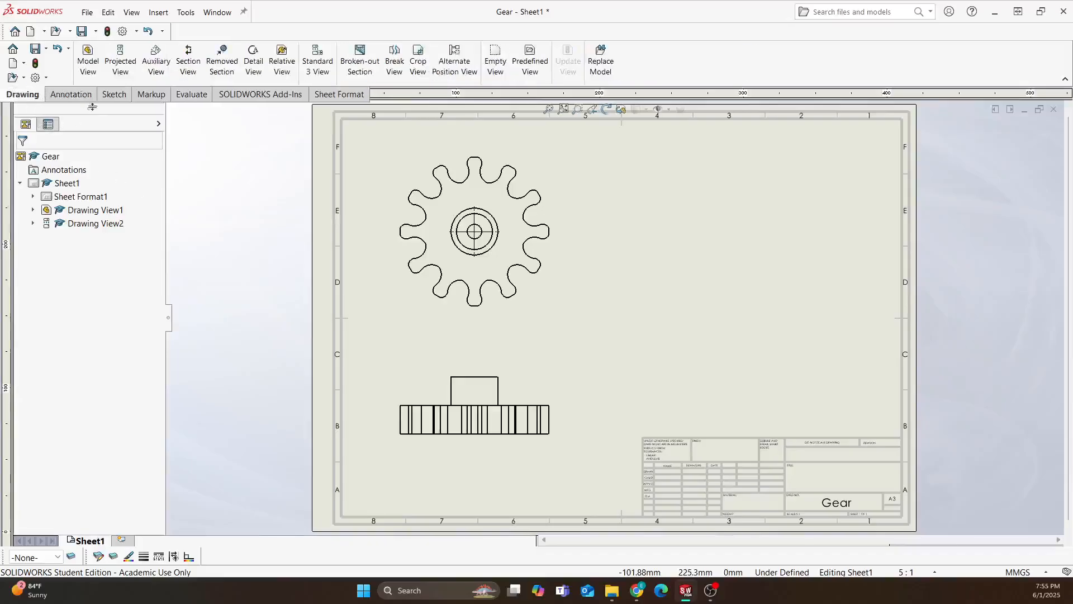
click(88, 61)
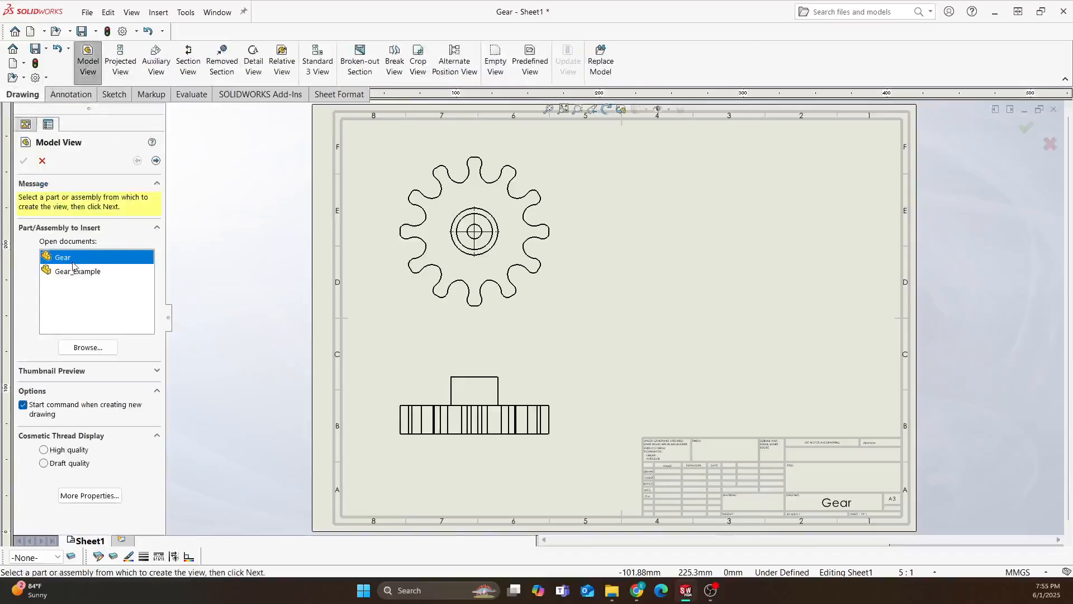
double_click(73, 261)
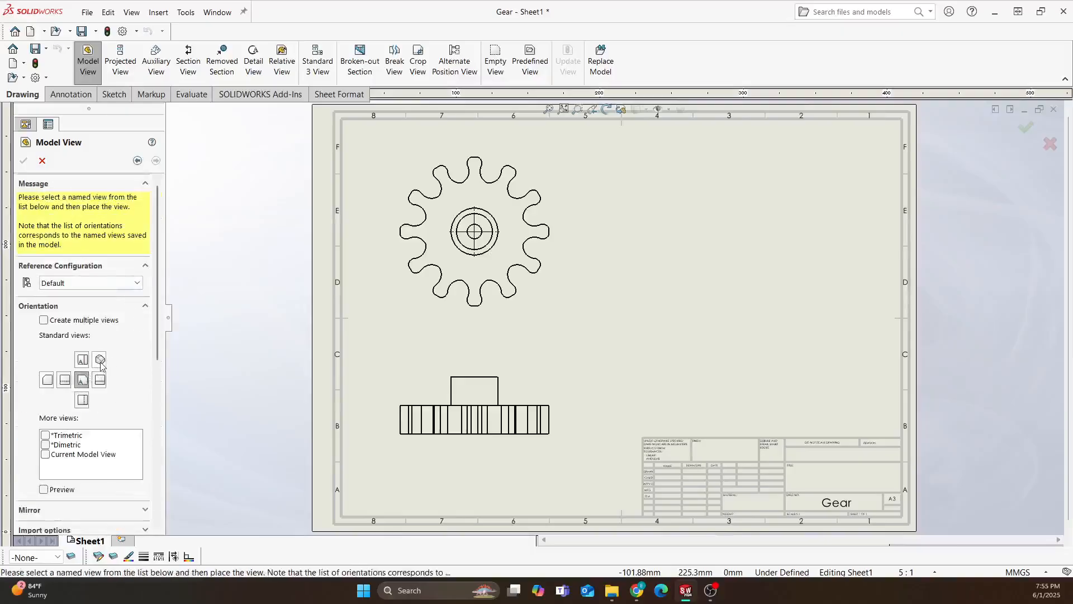
click(99, 361)
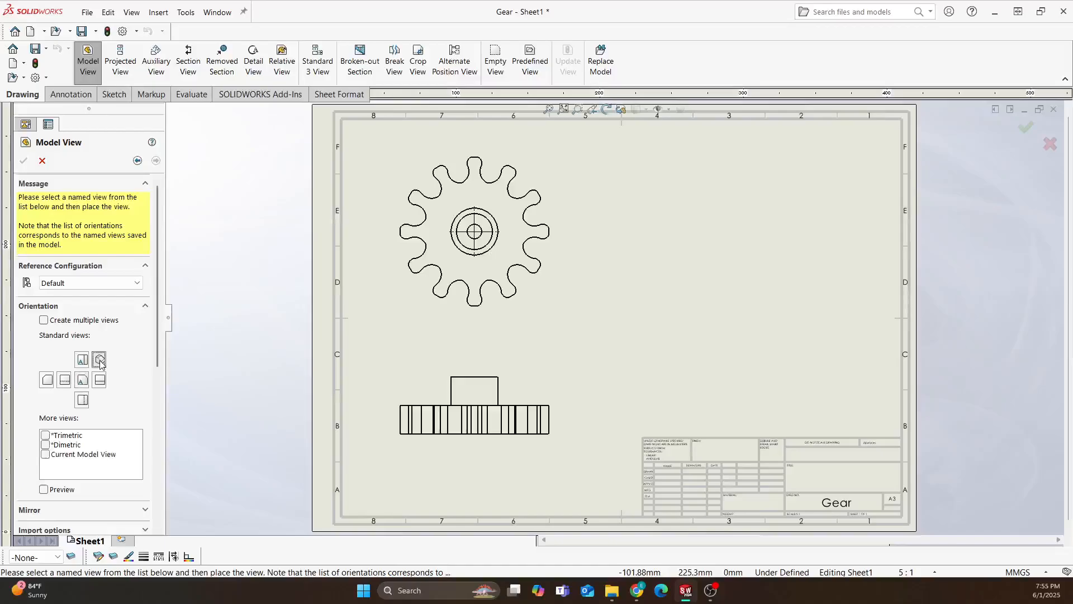
click(770, 257)
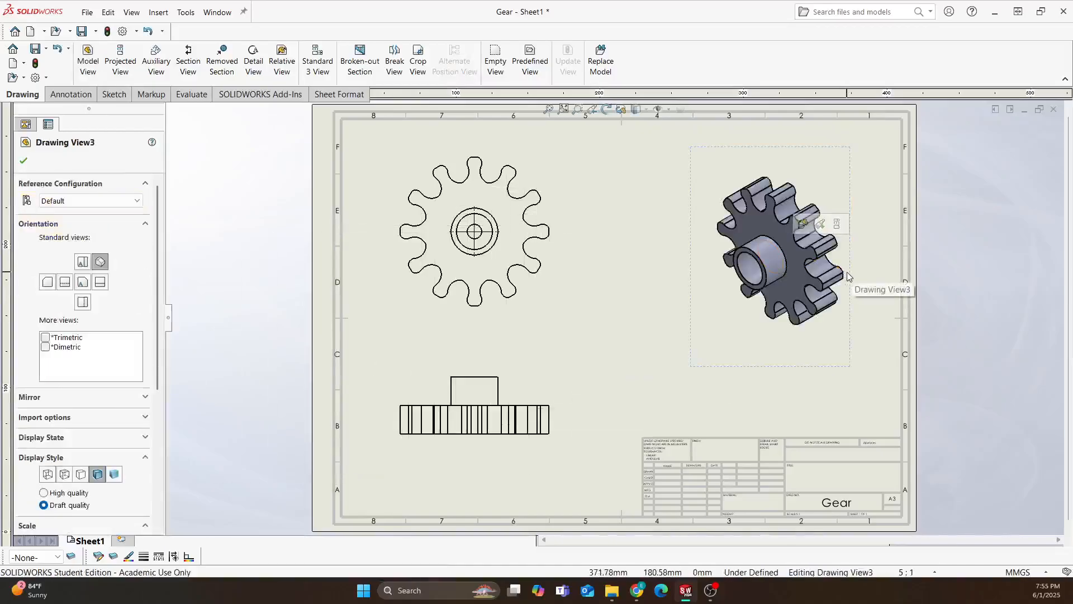
drag(848, 276, 845, 237)
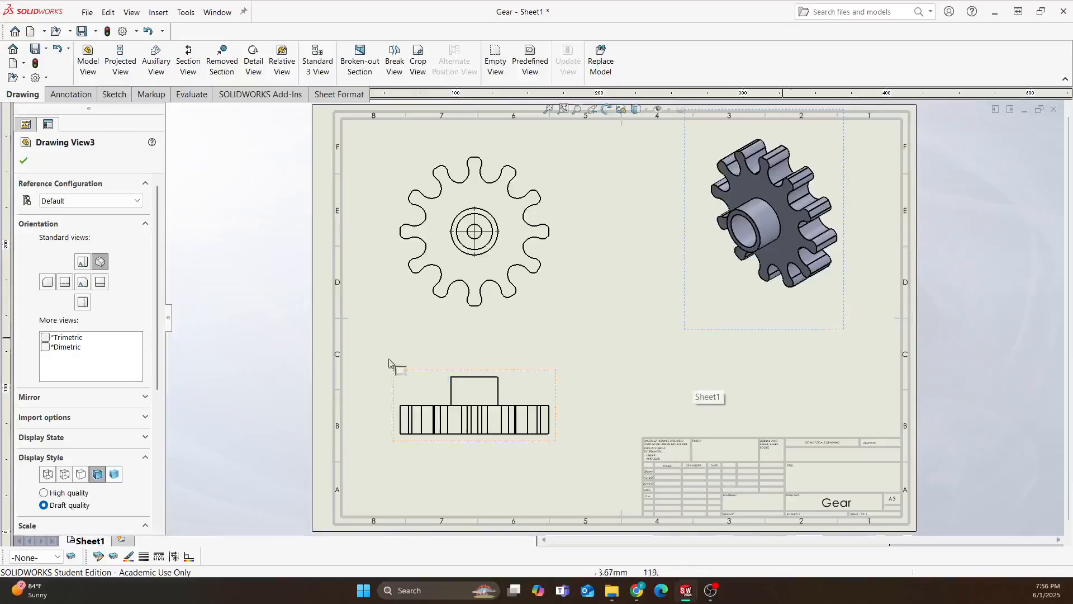
click(23, 162)
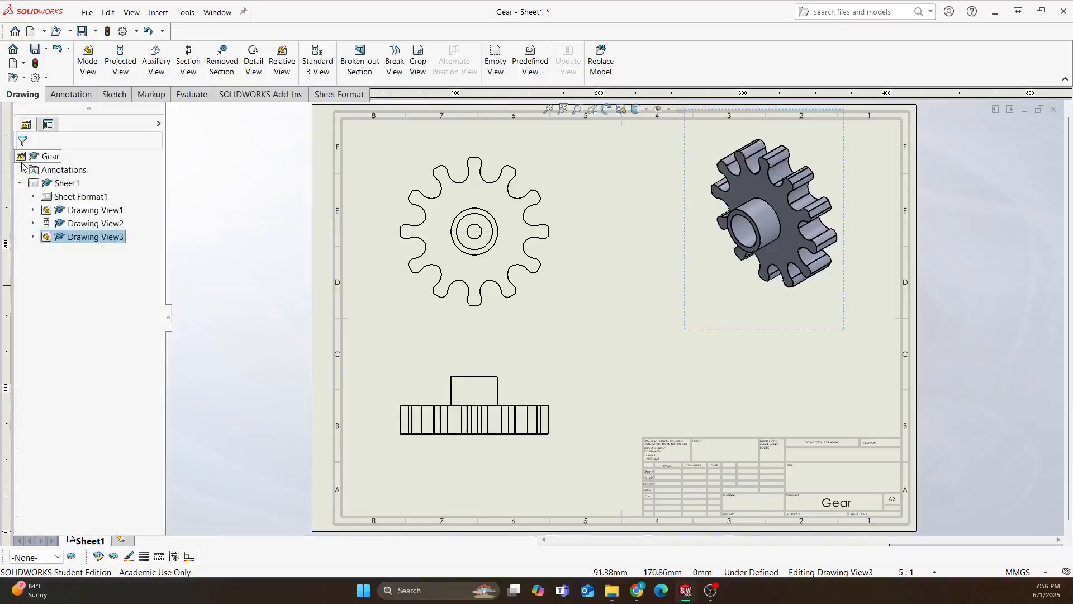
click(617, 311)
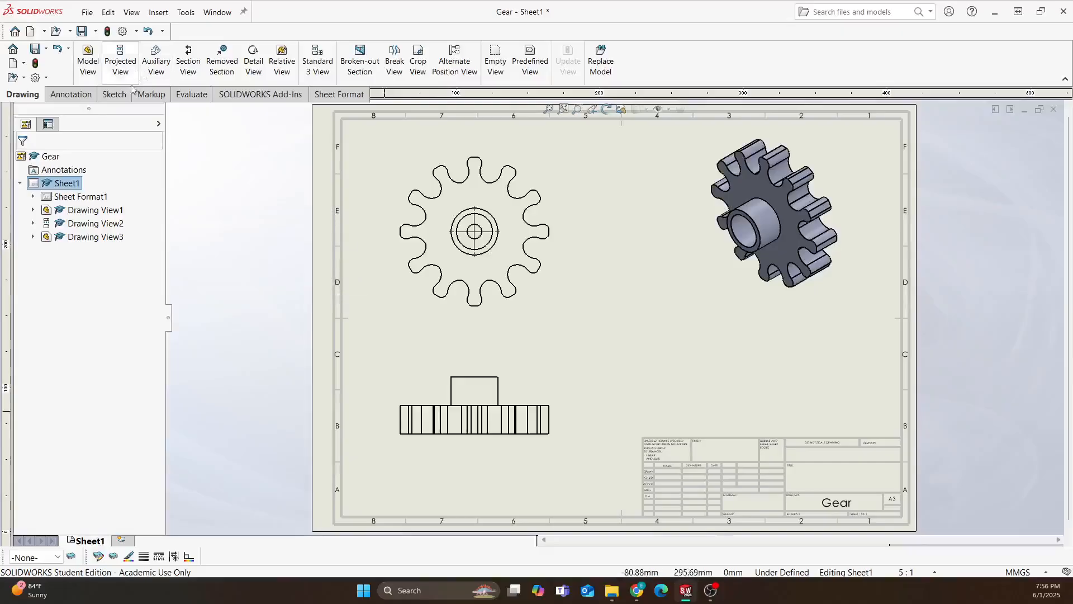
Dimension the gear body's thickness and the hub's height, aligned one above the other beside the projected view
click(90, 93)
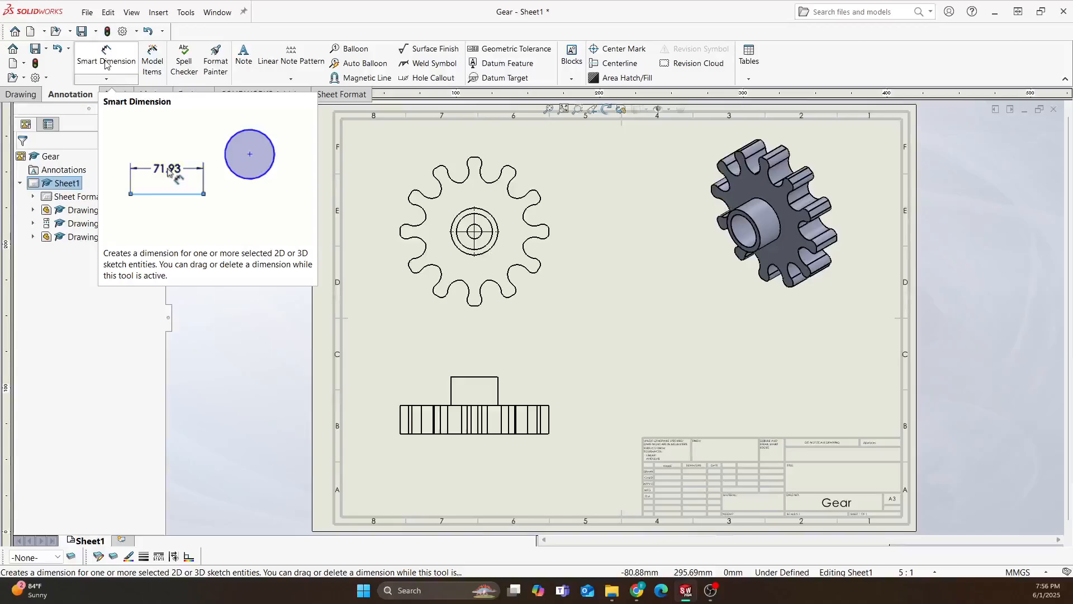
click(106, 62)
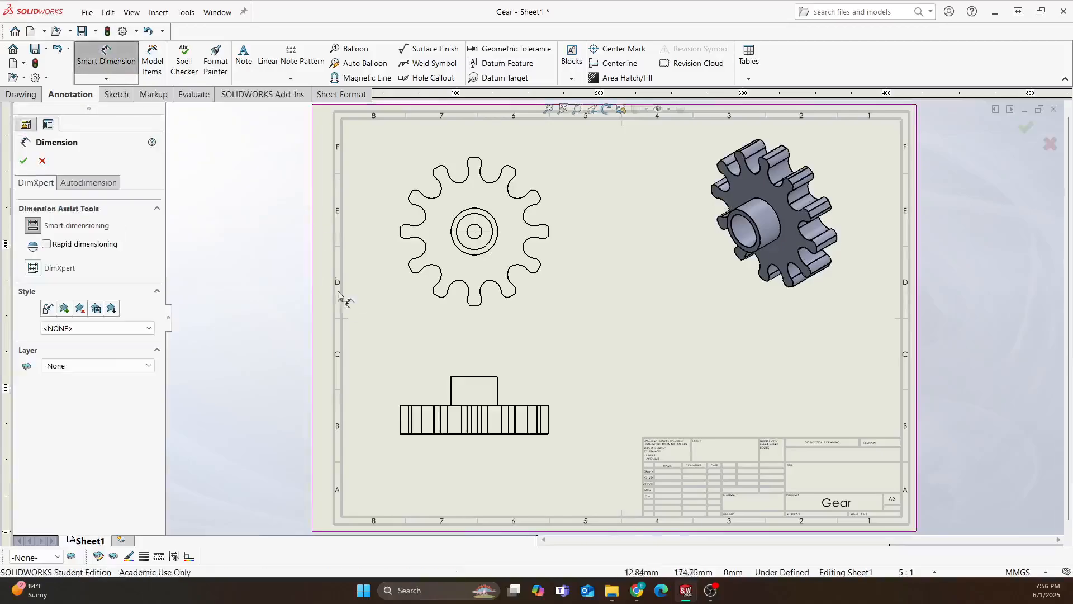
scroll(480, 428, down, 3)
scroll(481, 428, down, 1)
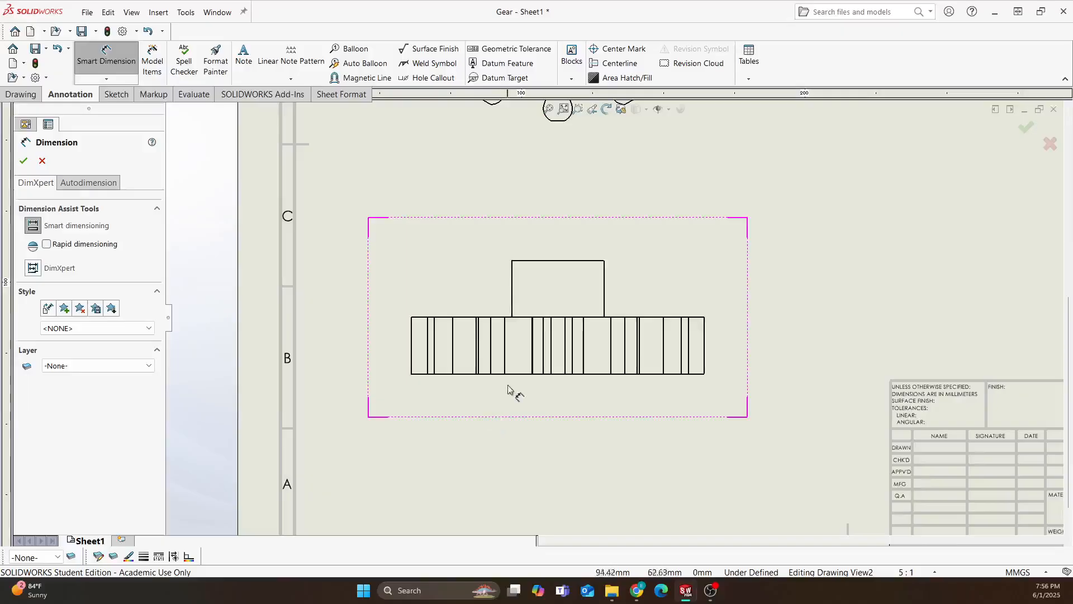
click(411, 337)
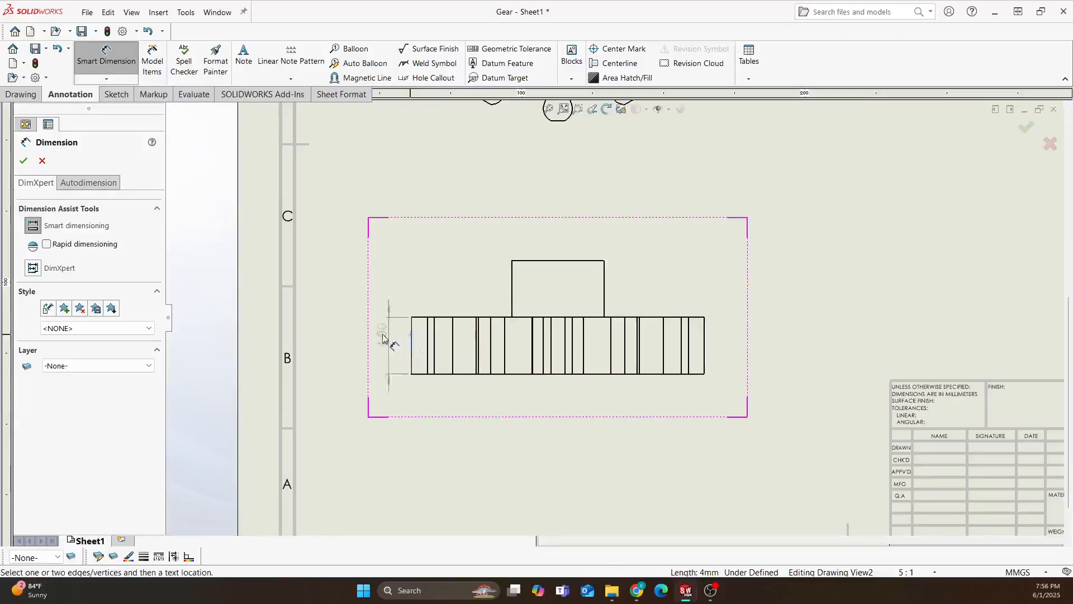
click(358, 348)
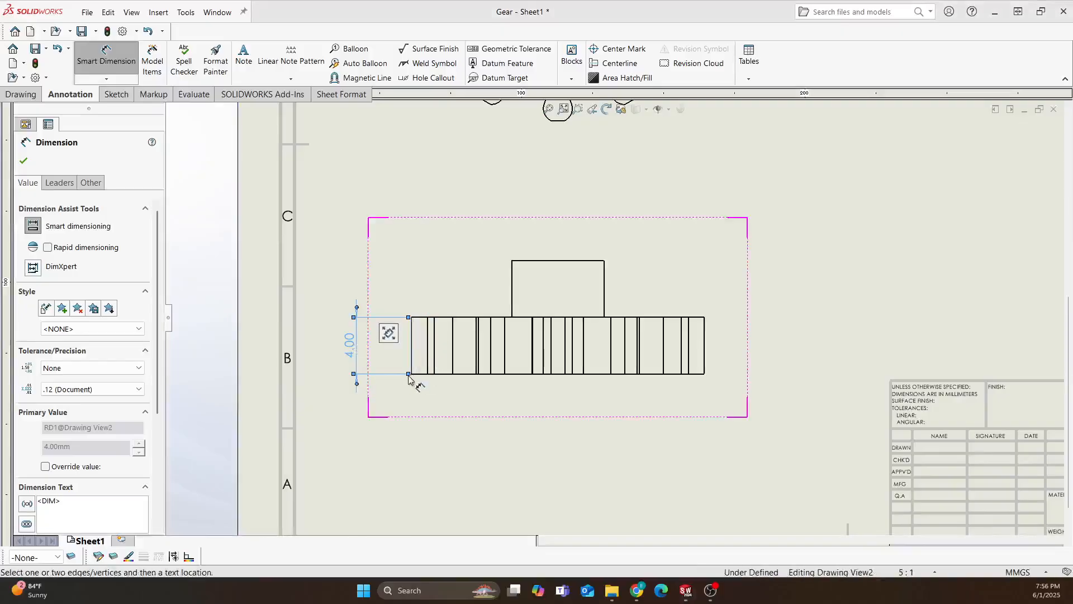
mouse_move(352, 342)
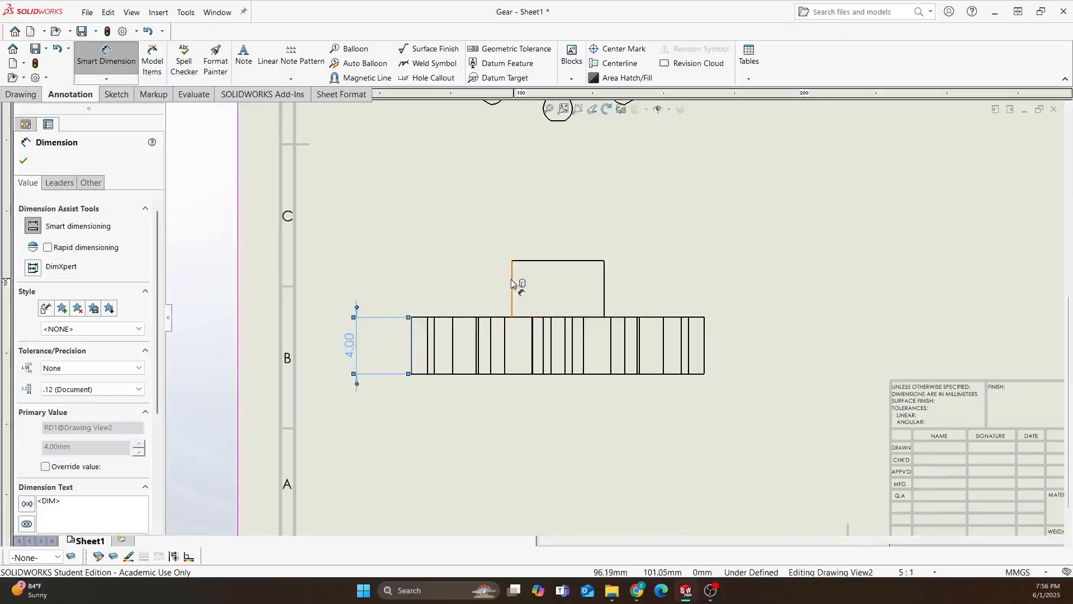
click(511, 283)
click(360, 283)
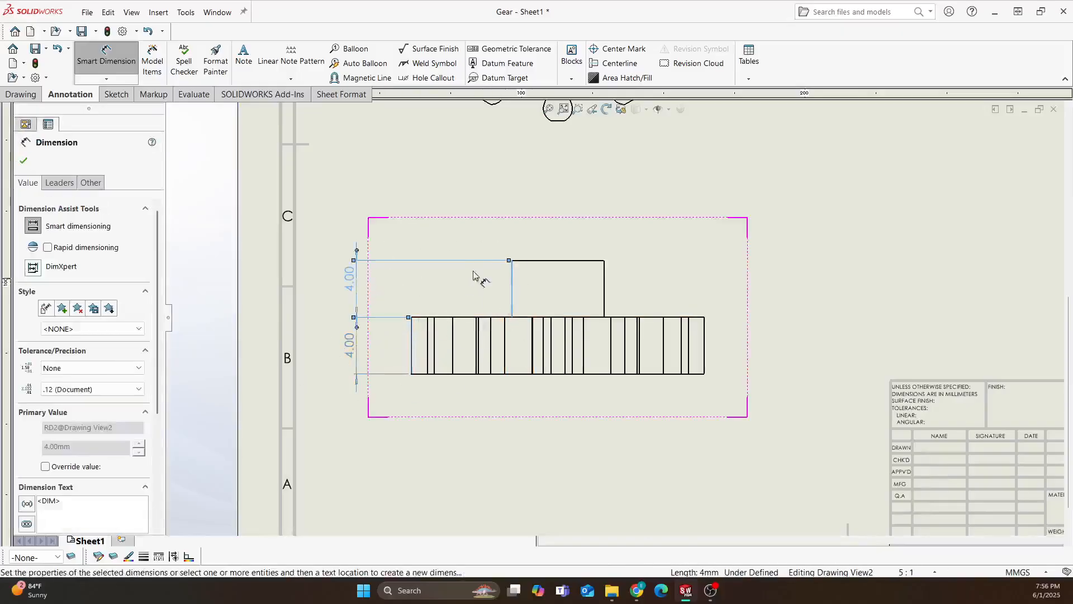
click(327, 221)
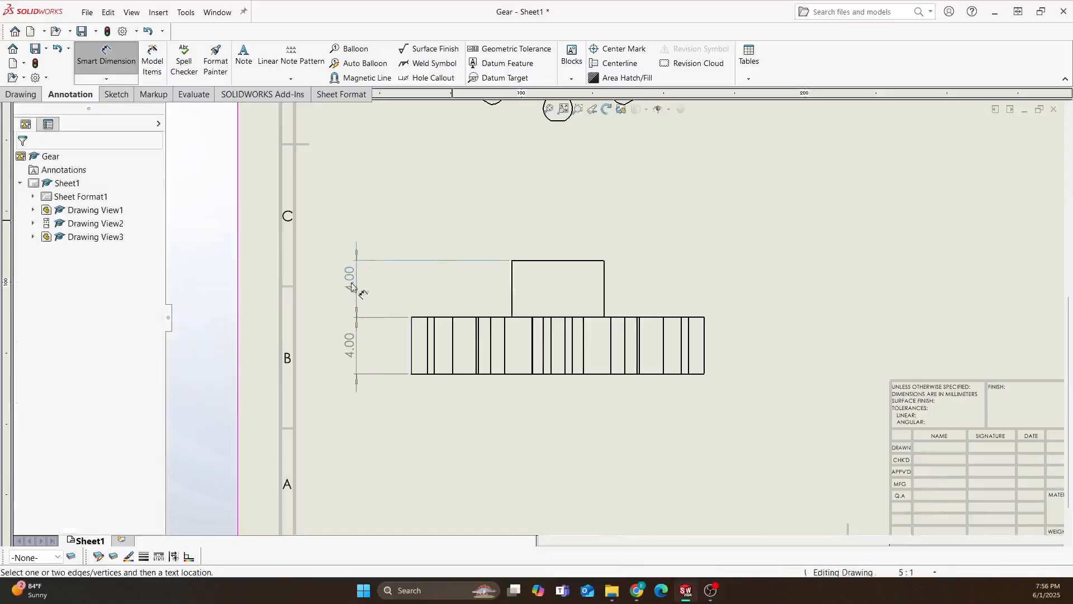
Dimension the hub's outer diameter, the hub's inner diameter and the center hole's diameter in the gear's front view
scroll(575, 313, up, 3)
scroll(575, 313, up, 5)
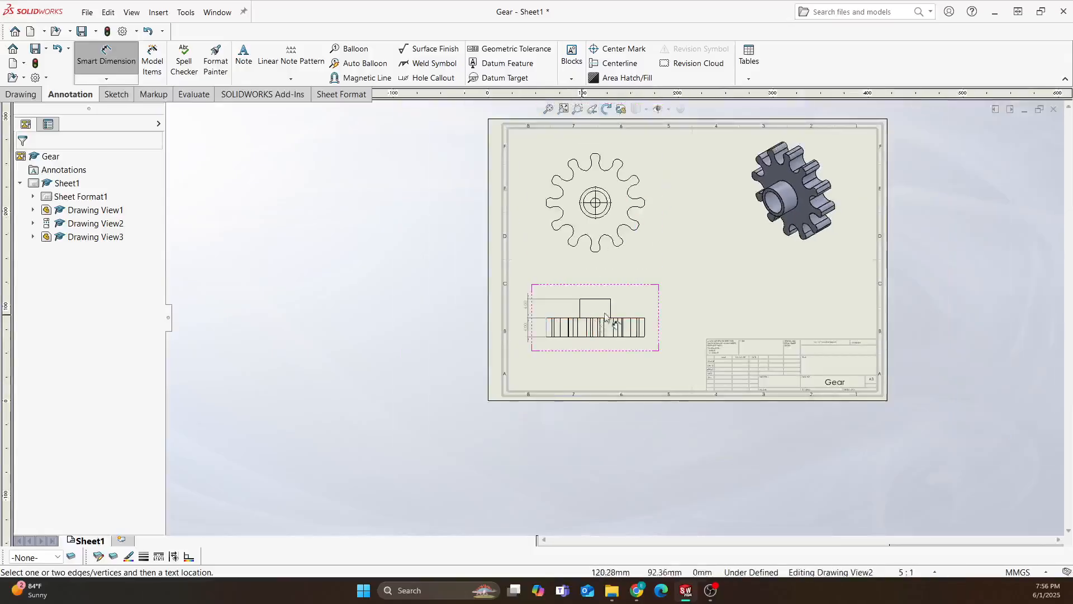
scroll(601, 329, down, 3)
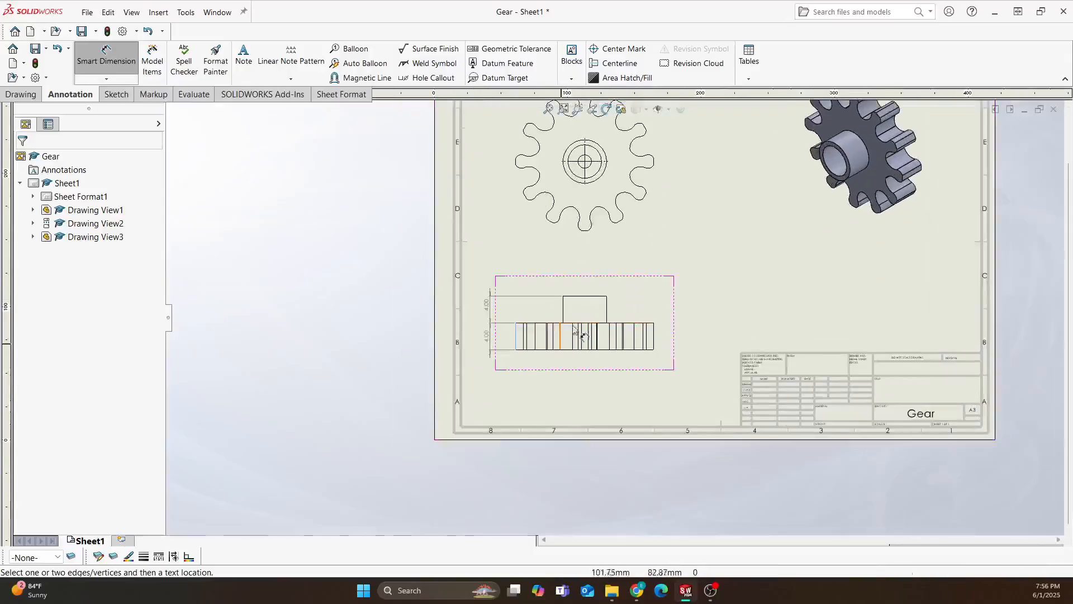
scroll(615, 223, up, 3)
scroll(607, 292, down, 2)
scroll(606, 292, down, 3)
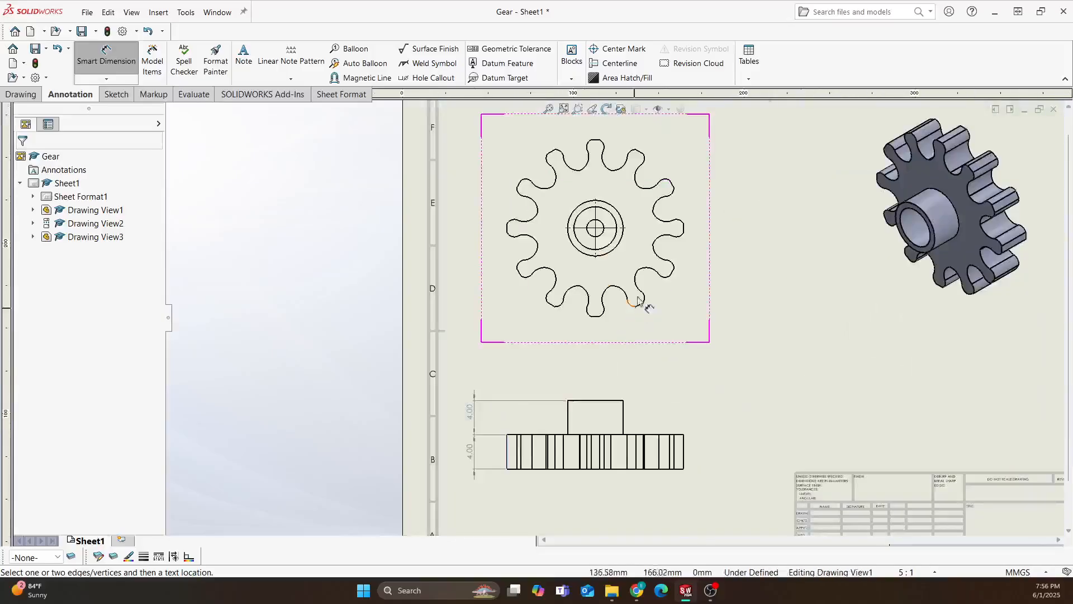
click(554, 244)
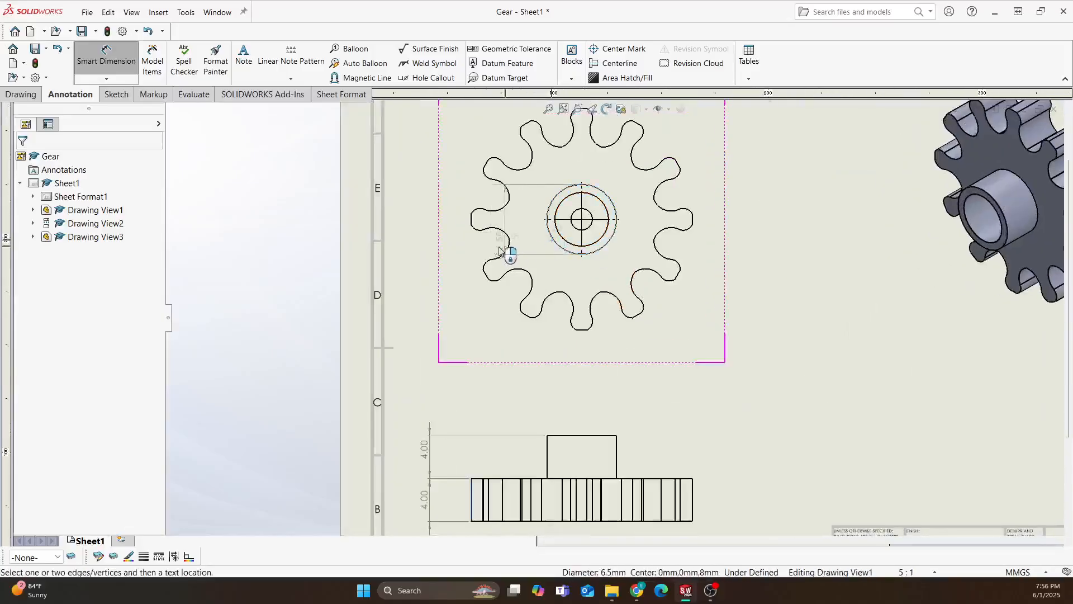
click(438, 221)
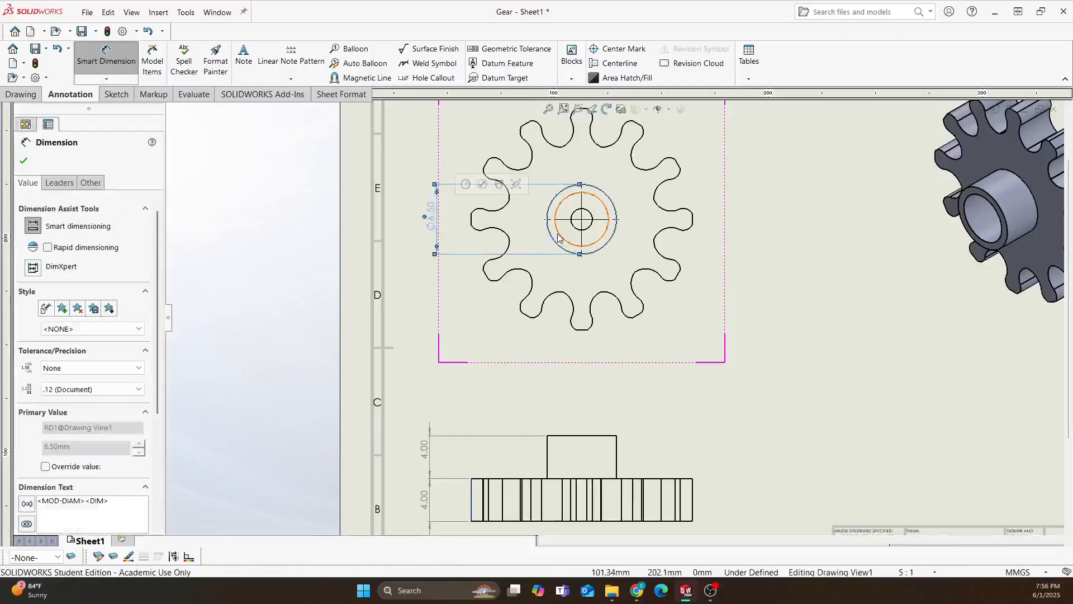
click(558, 234)
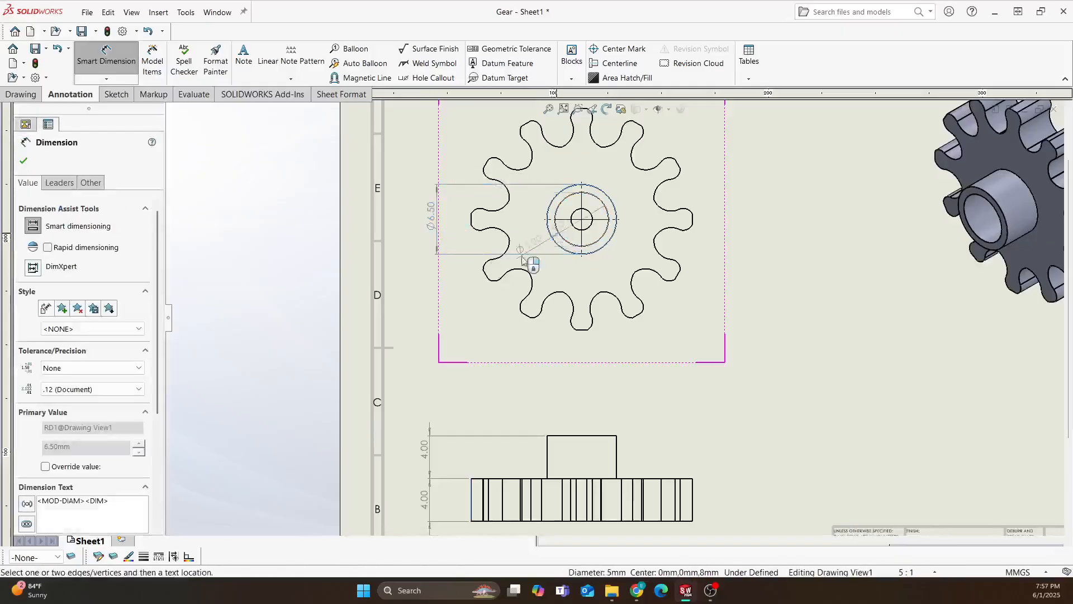
click(454, 330)
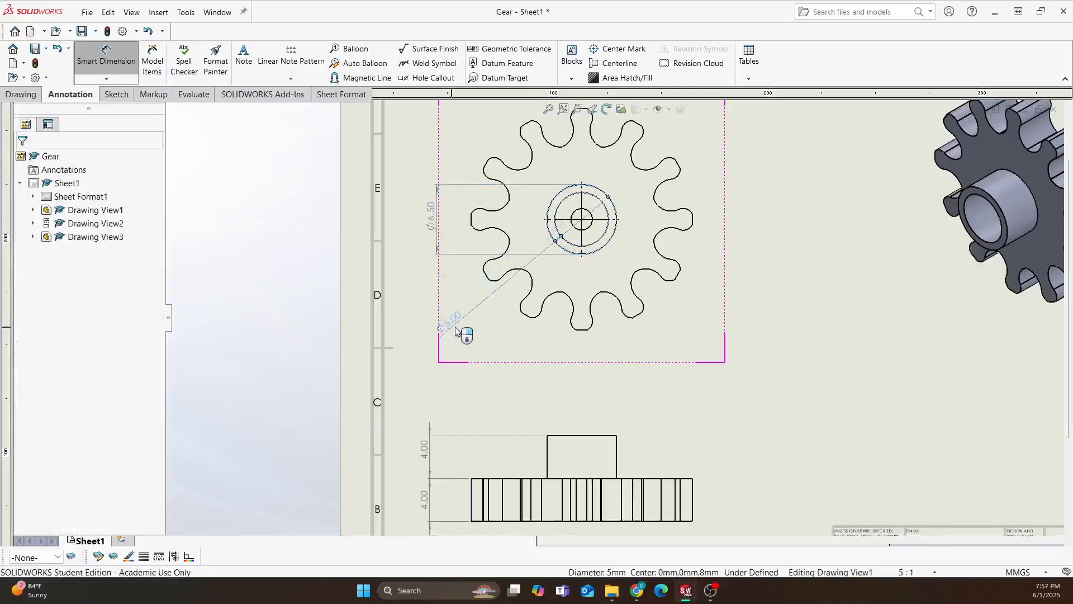
click(579, 230)
click(478, 358)
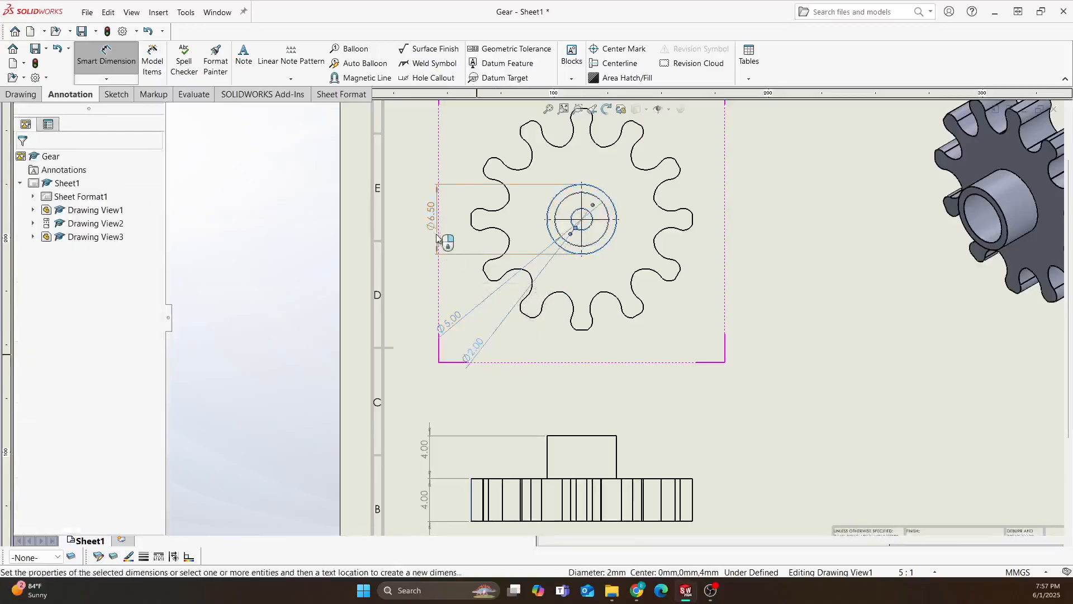
Set the arrows of the hub's outer diameter dimension to the inside and finish dimensioning the front view
click(430, 224)
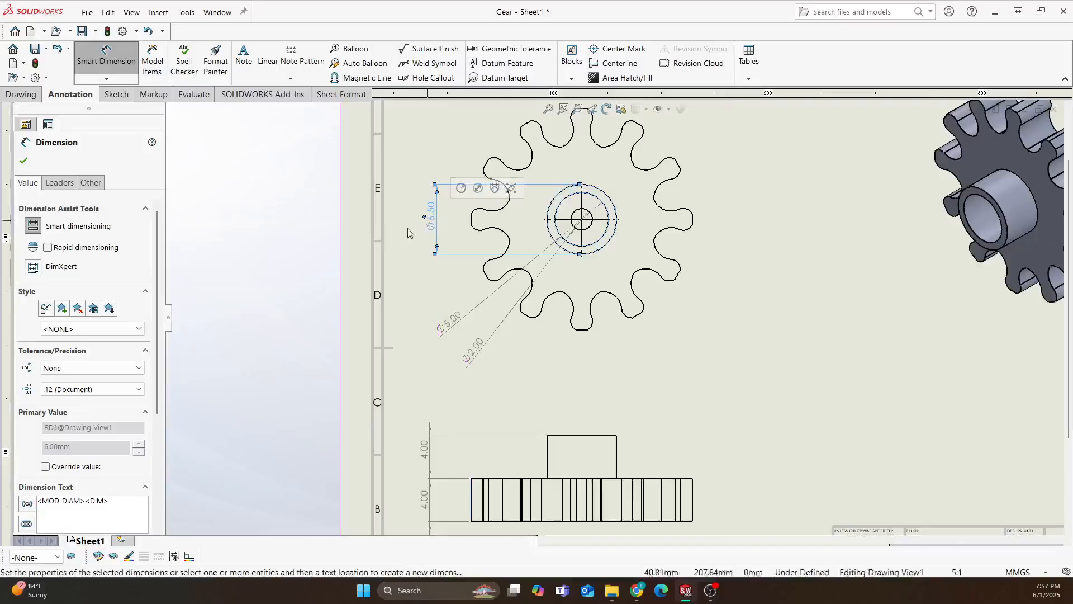
click(59, 184)
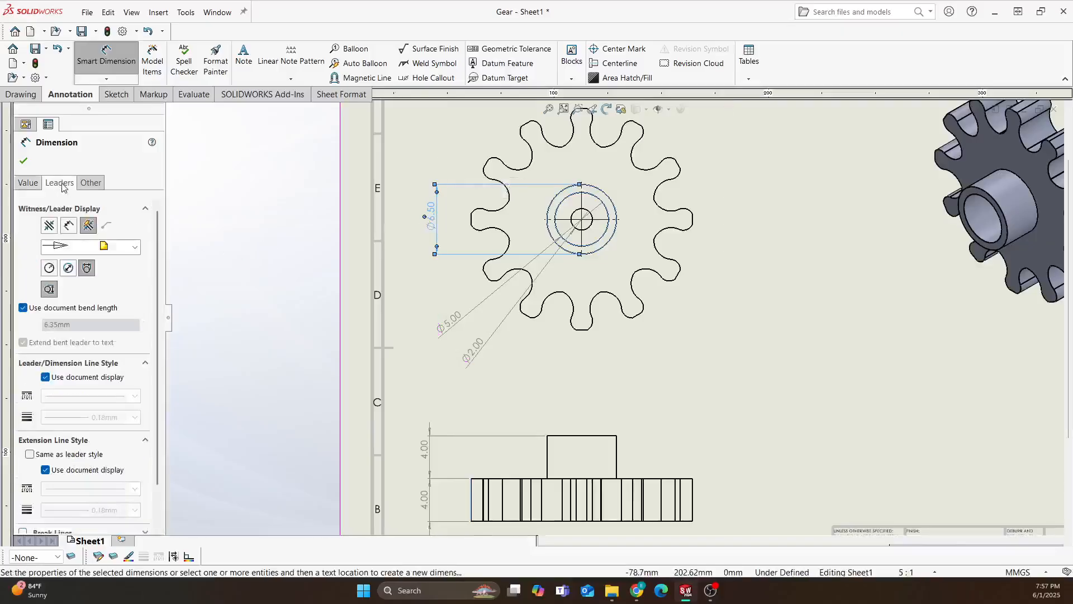
click(49, 225)
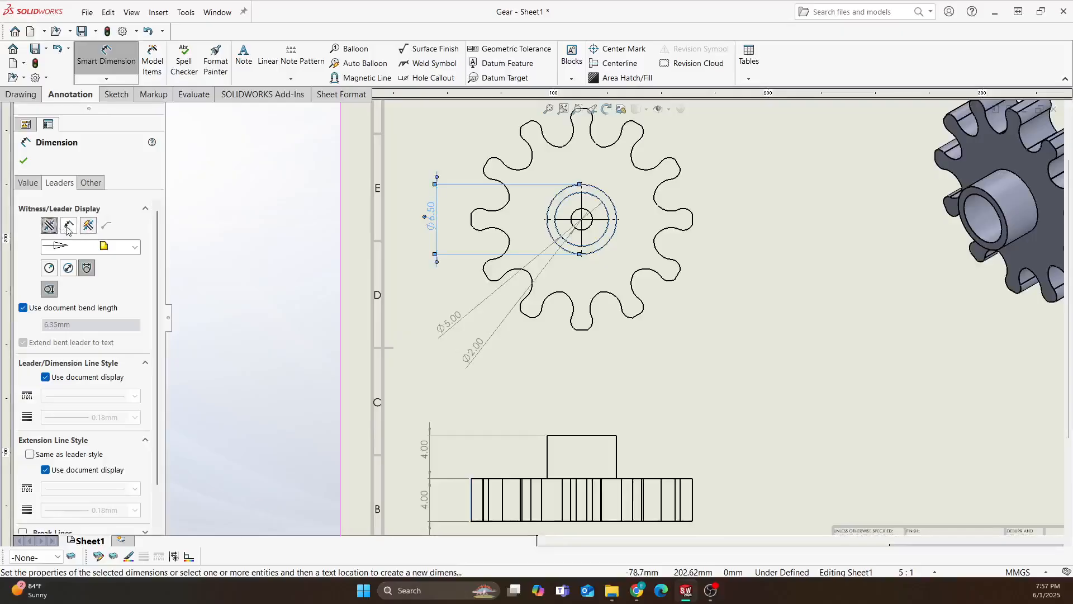
click(68, 227)
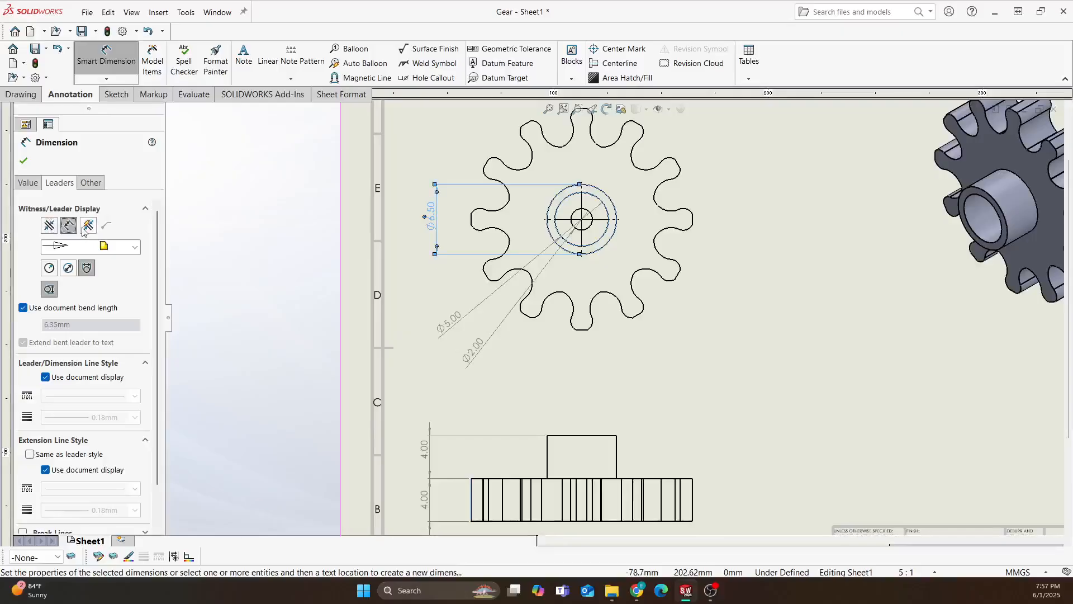
click(28, 182)
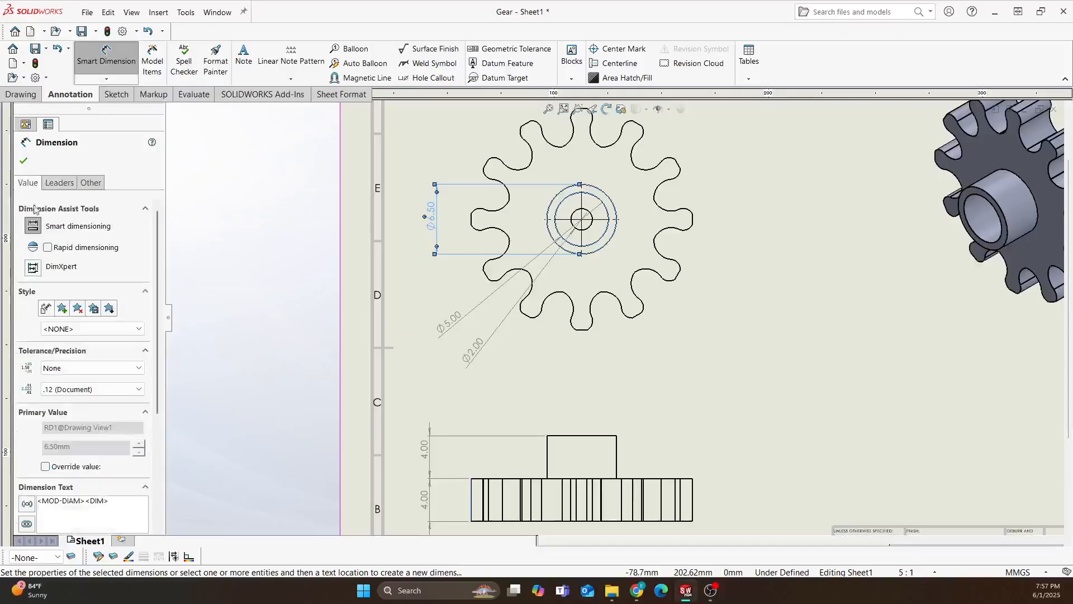
click(24, 161)
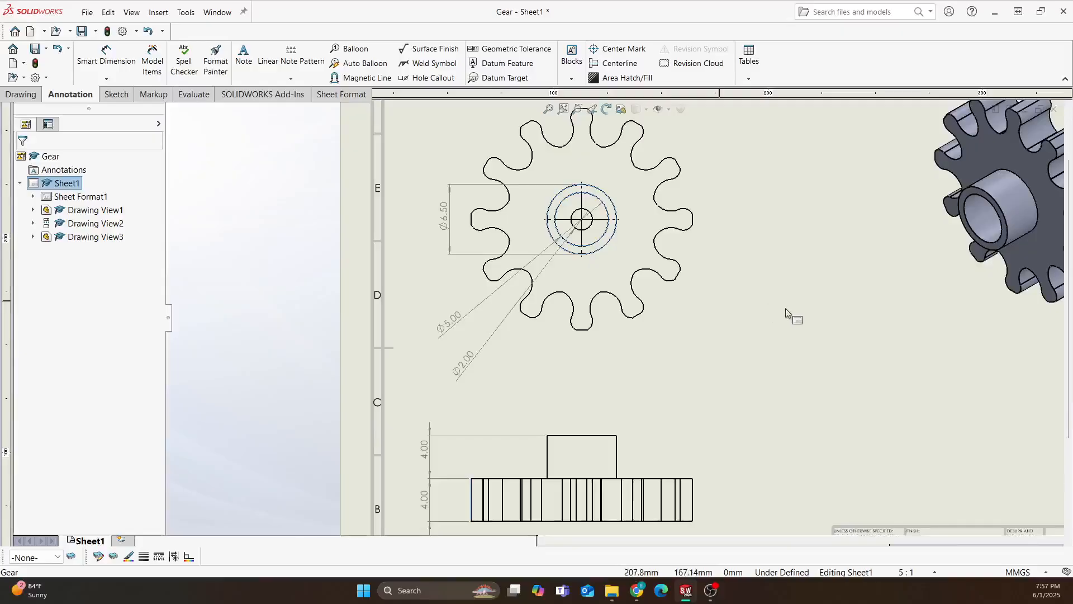
Examine the whole sheet and the tooth profile in the front view for features that still lack dimensions
key(f)
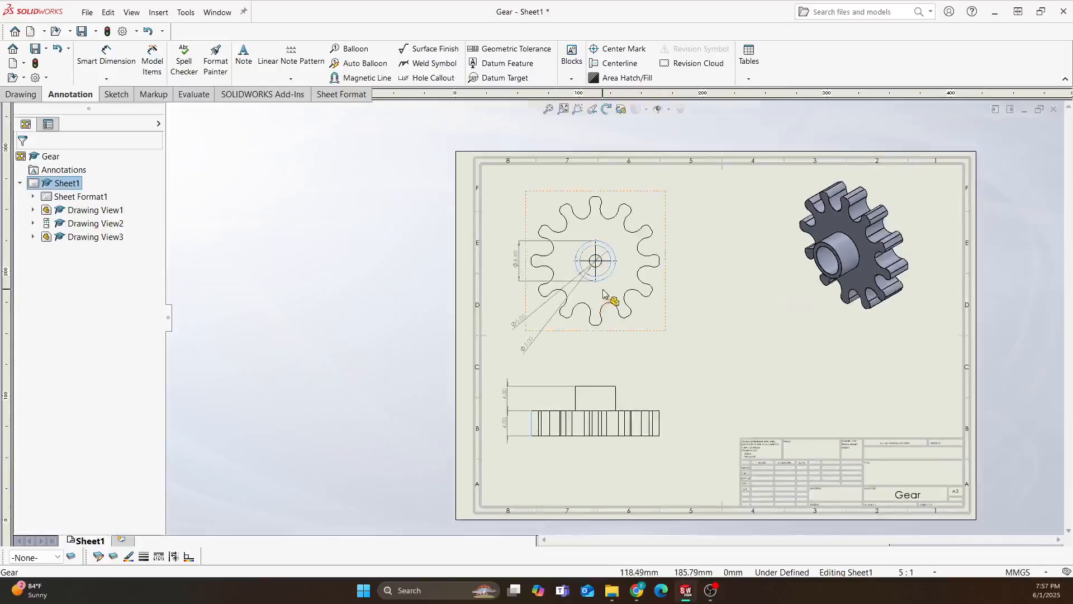
scroll(596, 257, down, 2)
scroll(680, 246, up, 3)
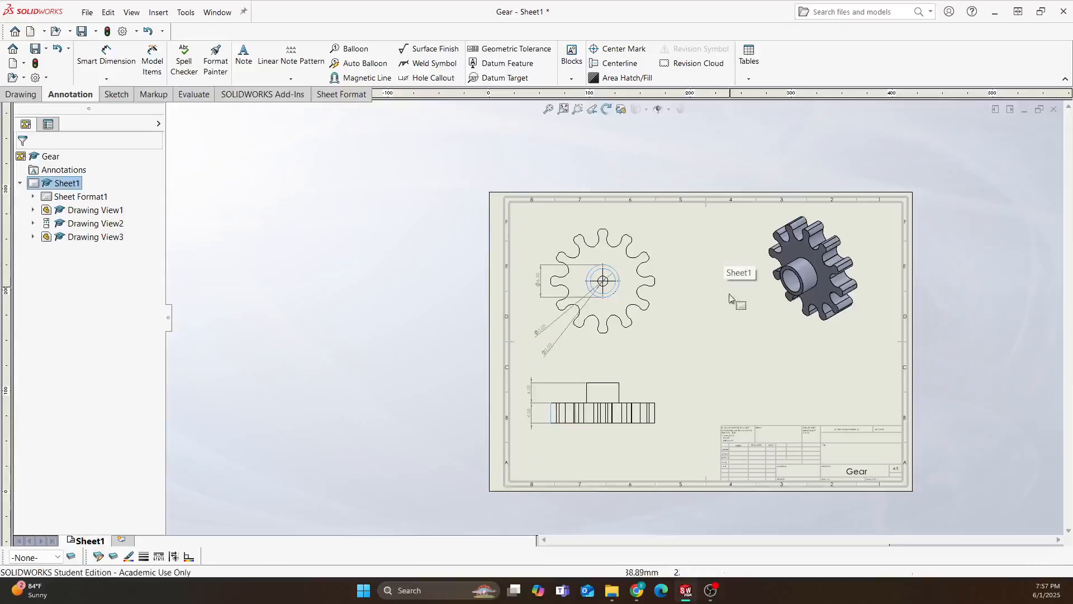
scroll(671, 307, down, 1)
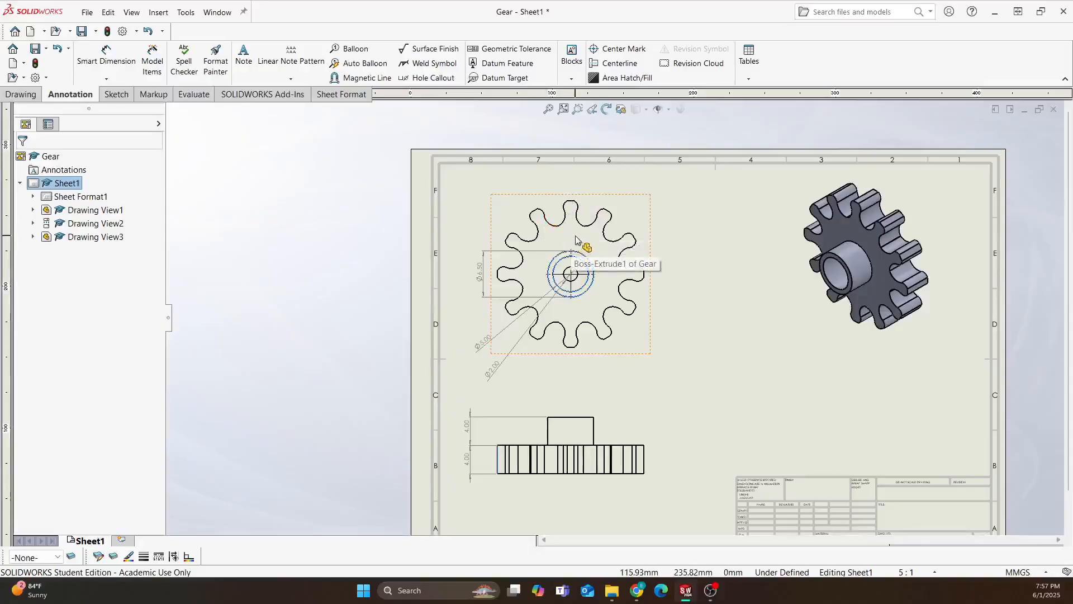
scroll(577, 239, down, 6)
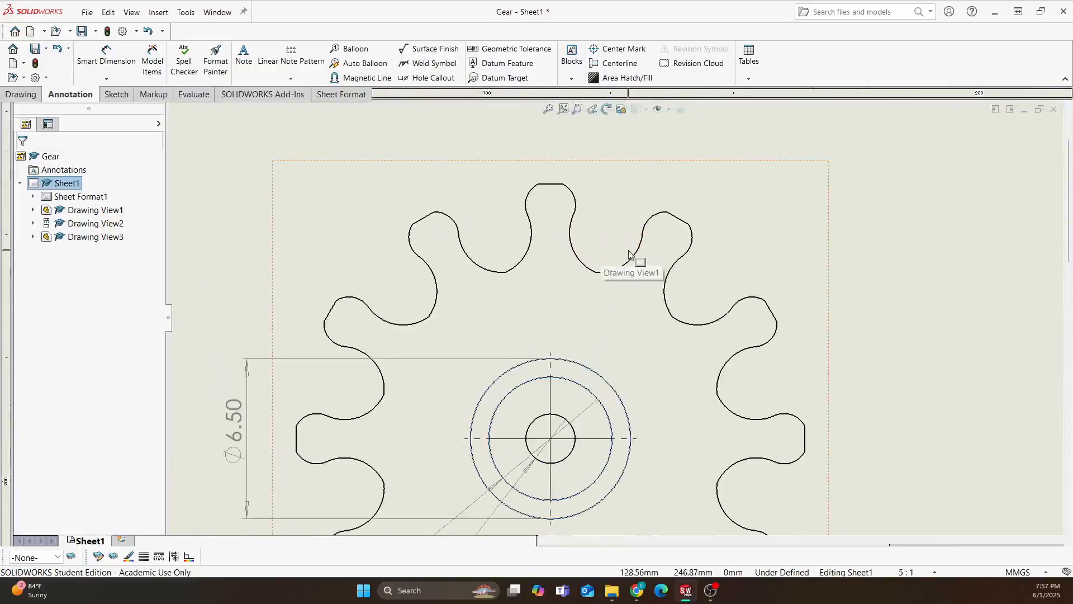
scroll(575, 252, down, 2)
scroll(568, 251, up, 4)
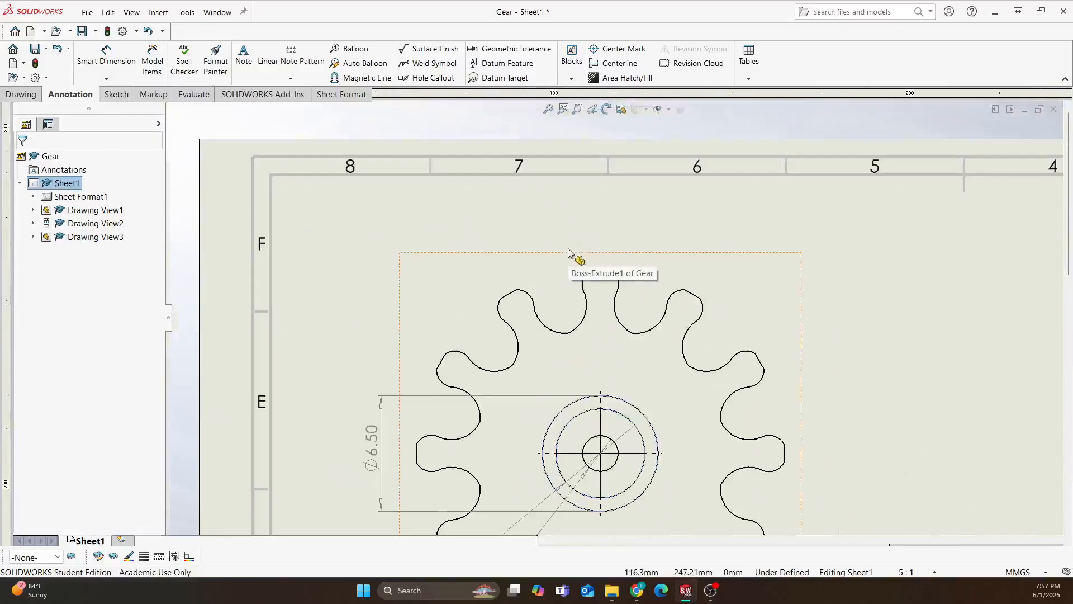
scroll(605, 355, up, 8)
scroll(613, 341, down, 4)
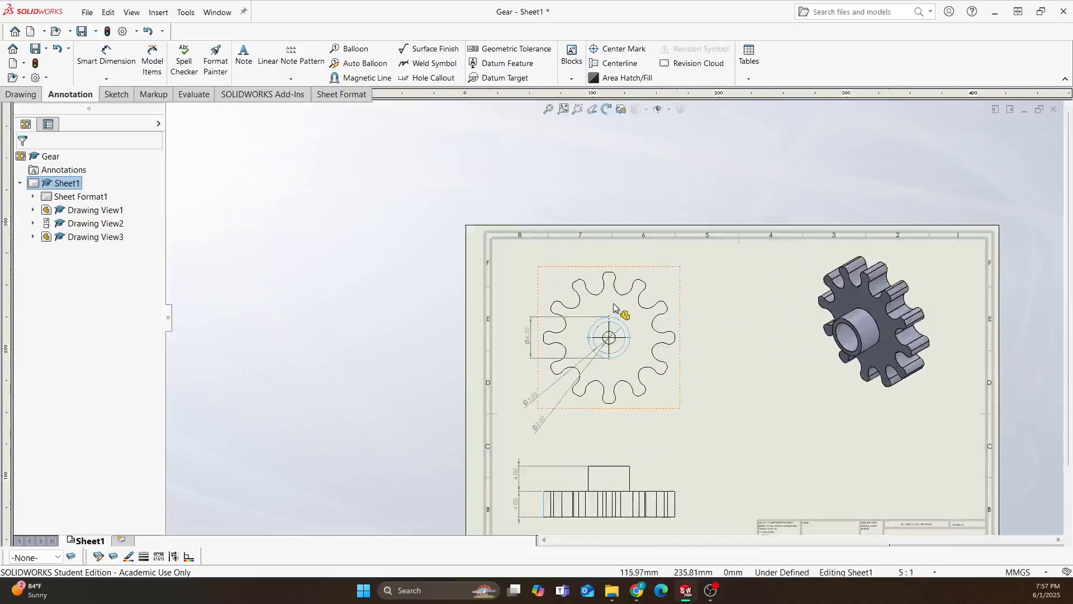
key(f)
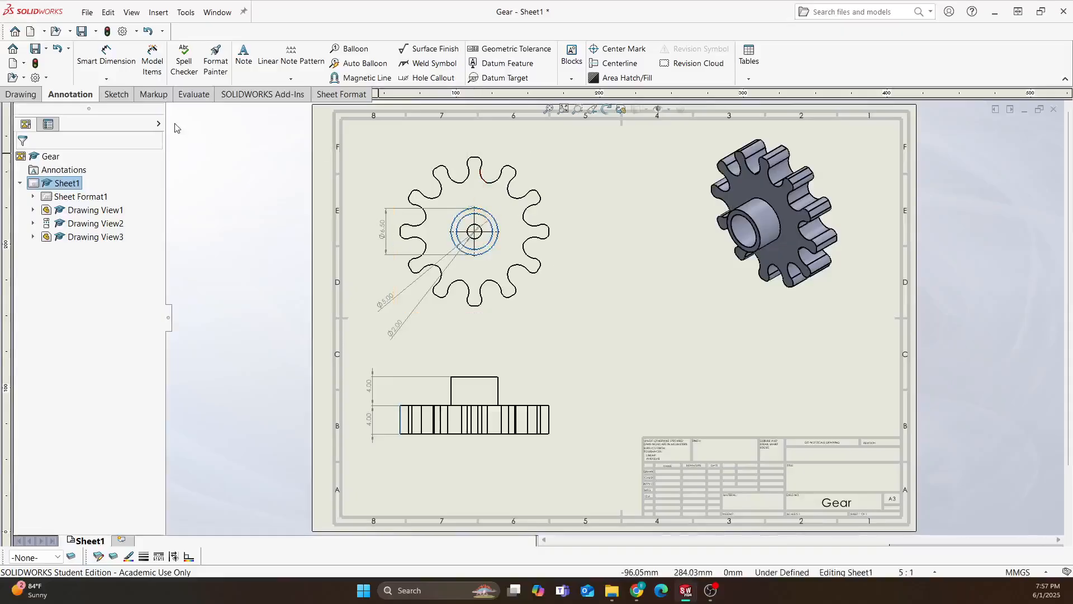
Start a detail view of the gear's top tooth in the front view, enclosing it in a circle about 3.3 mm in radius
click(20, 94)
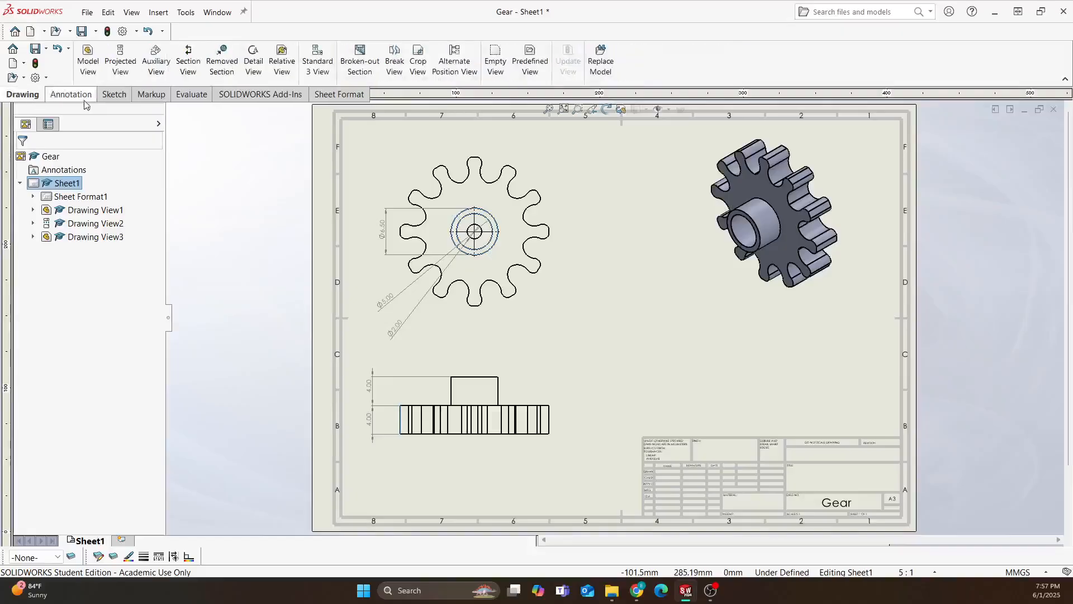
click(254, 65)
scroll(532, 226, down, 5)
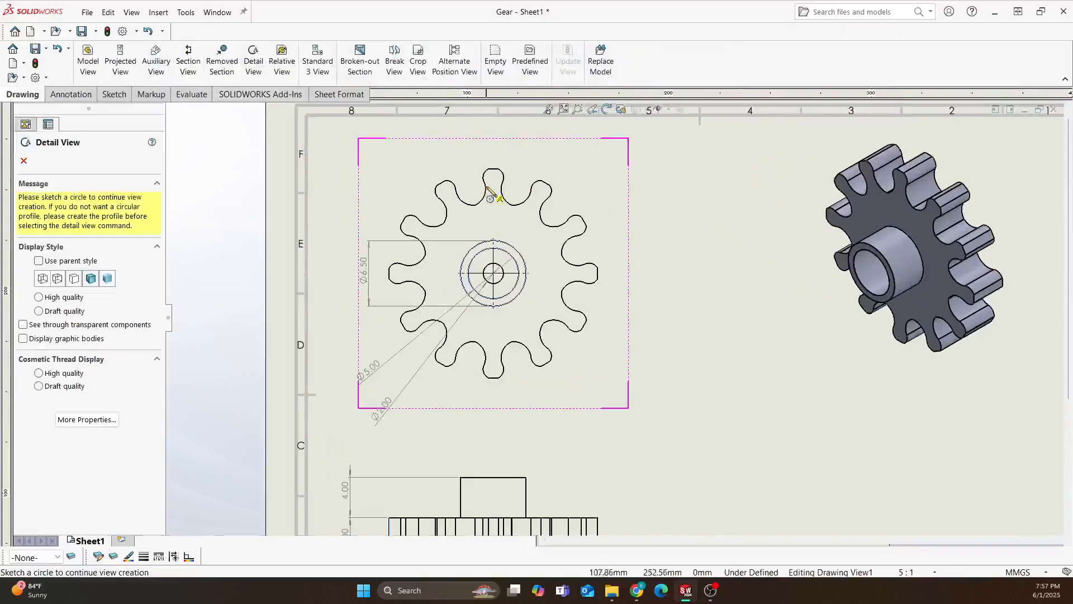
scroll(526, 226, down, 1)
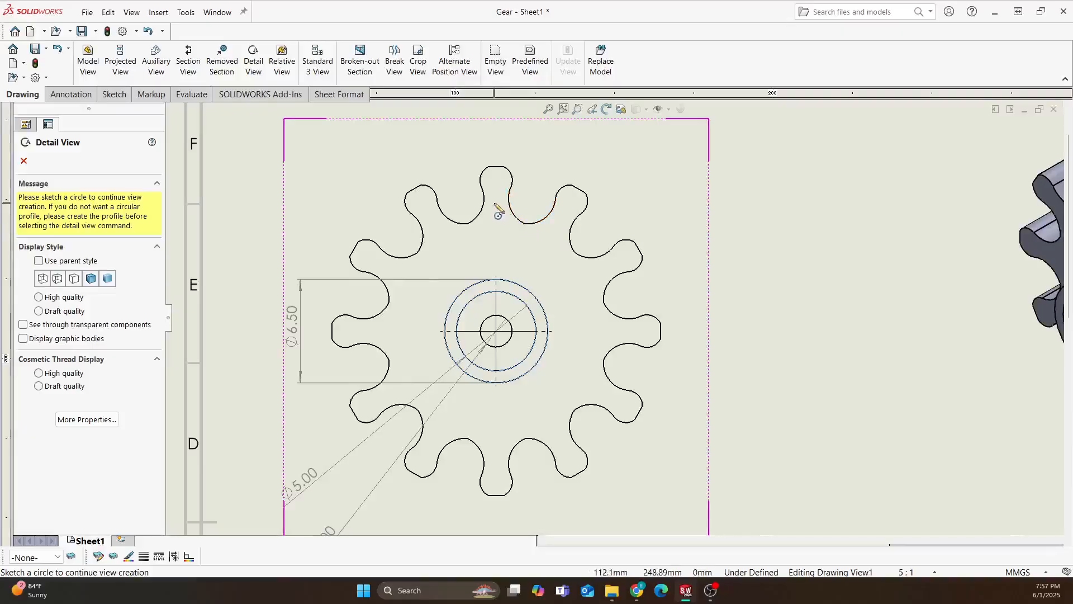
click(494, 203)
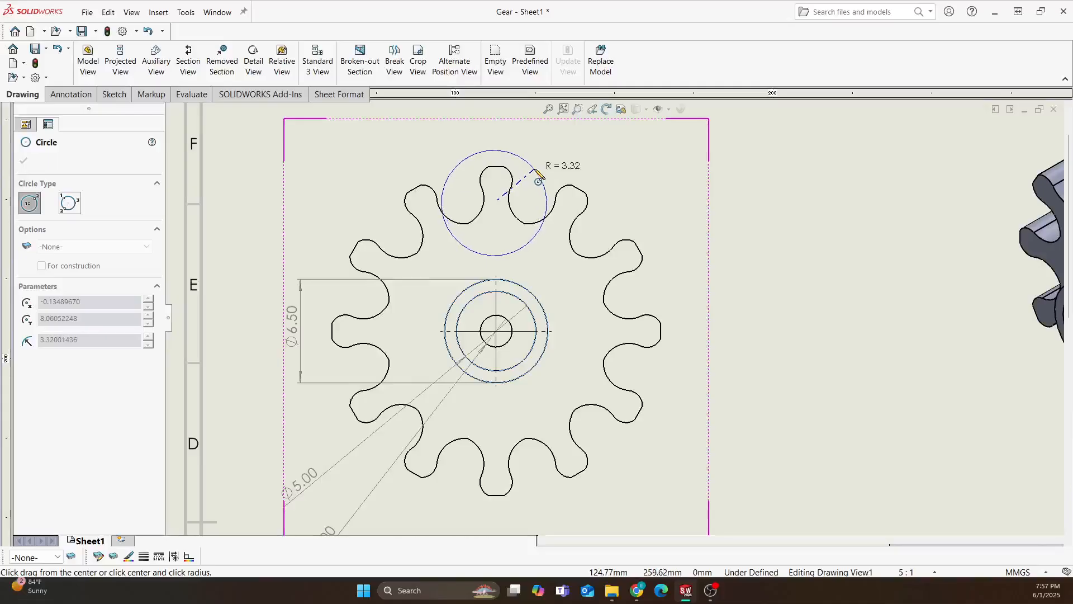
click(537, 174)
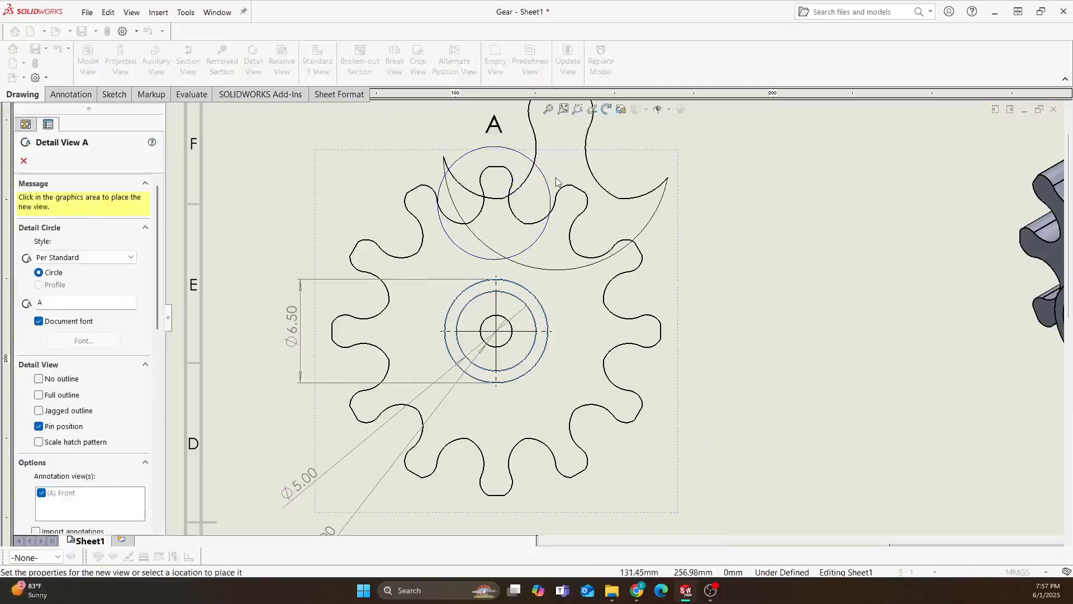
Place detail view A below the isometric view and adjust its position so its label clears the title block
key(z)
scroll(671, 313, up, 4)
scroll(693, 371, down, 4)
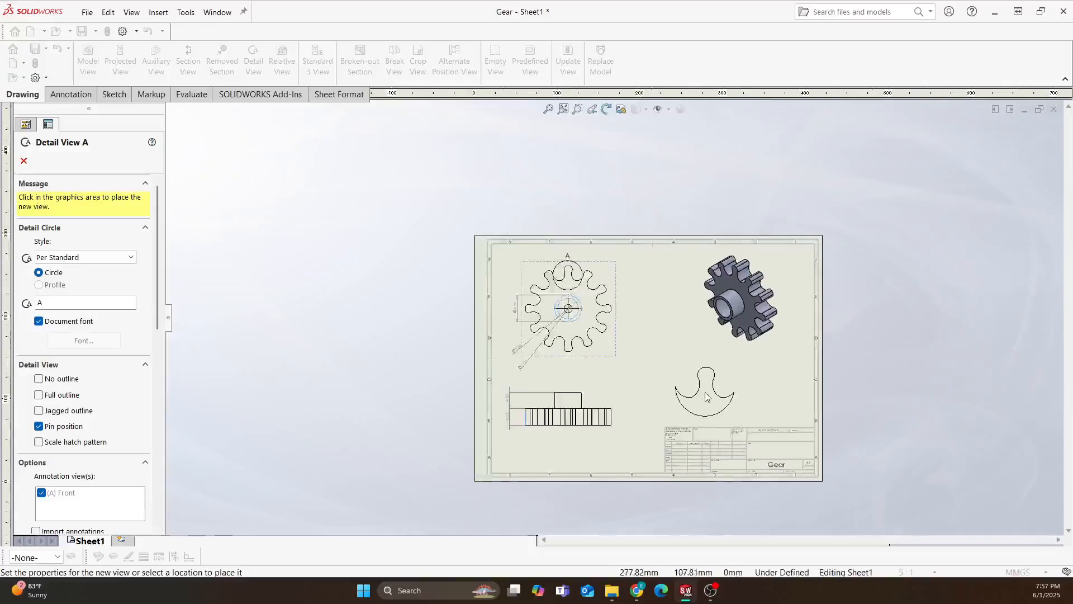
click(674, 373)
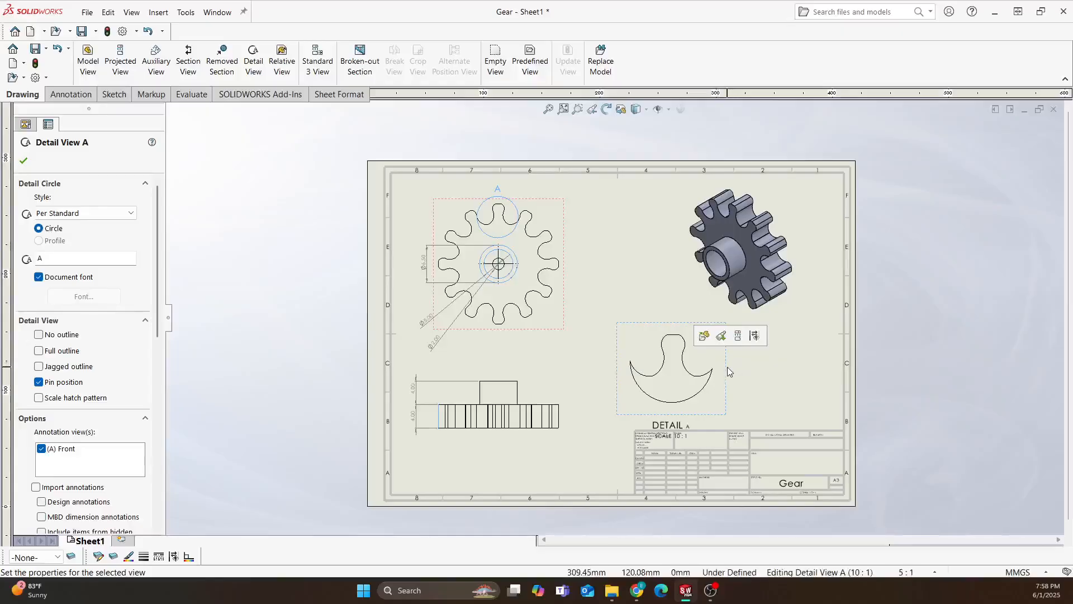
drag(725, 373, 716, 335)
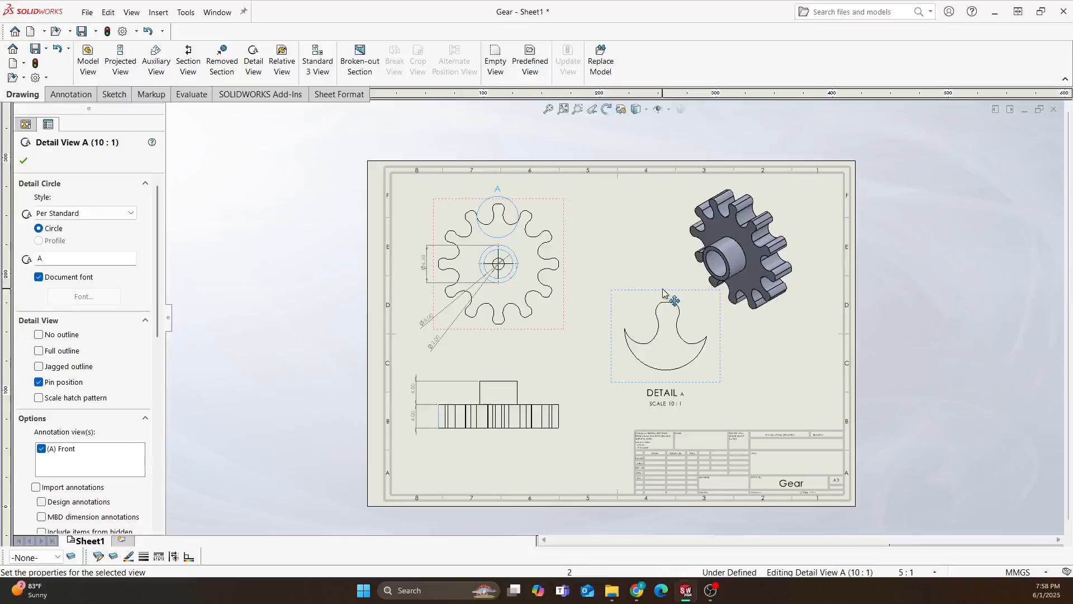
mouse_move(662, 291)
mouse_down()
mouse_move(653, 317)
mouse_move(658, 305)
mouse_up()
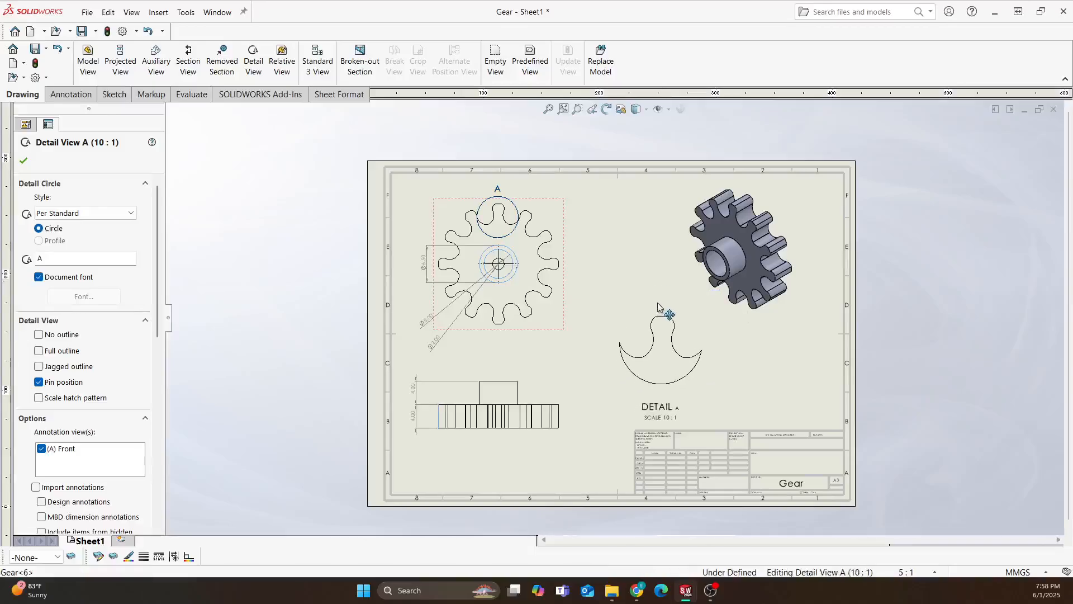
Dimension the width of the tooth's flat tip in detail view A, placing the dimension above the tooth
click(71, 94)
click(106, 59)
scroll(679, 363, down, 1)
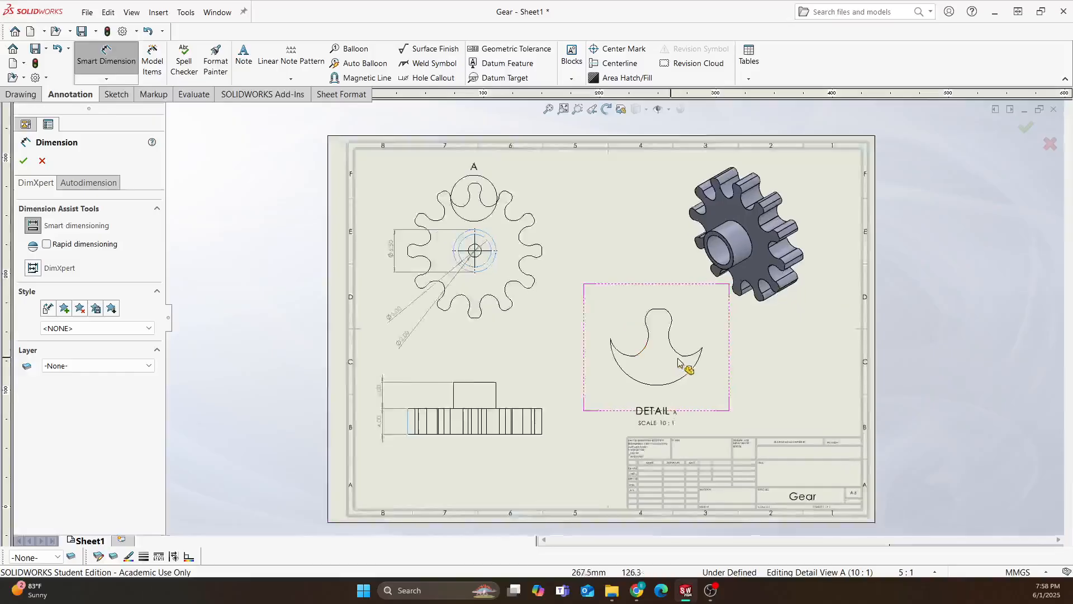
scroll(637, 296, down, 2)
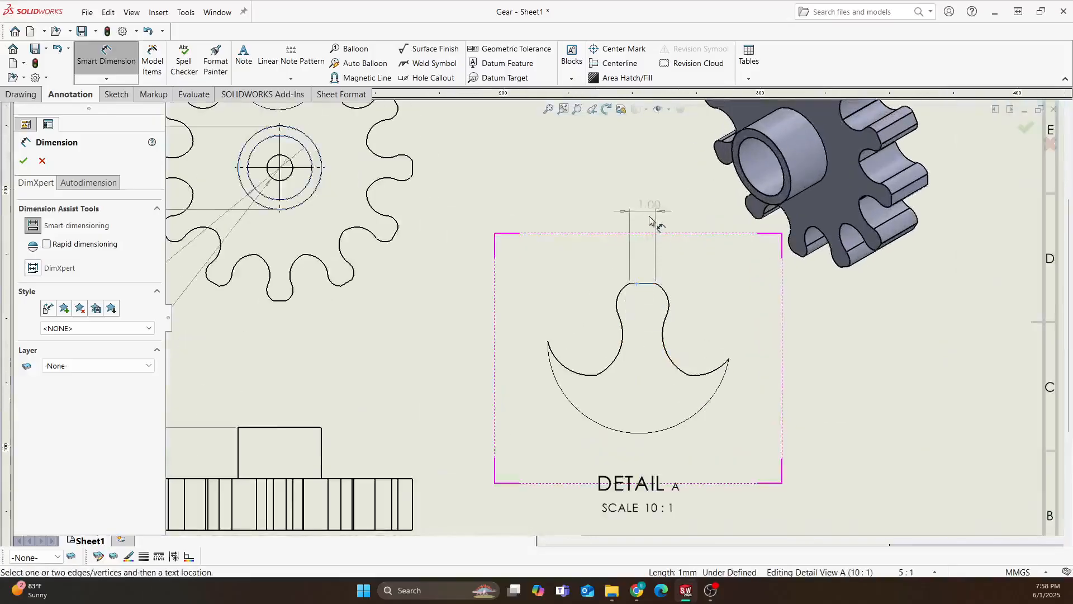
click(692, 224)
Add radius dimensions to the rounded tip corner and the root fillet on the right side of the tooth in detail view A
click(668, 299)
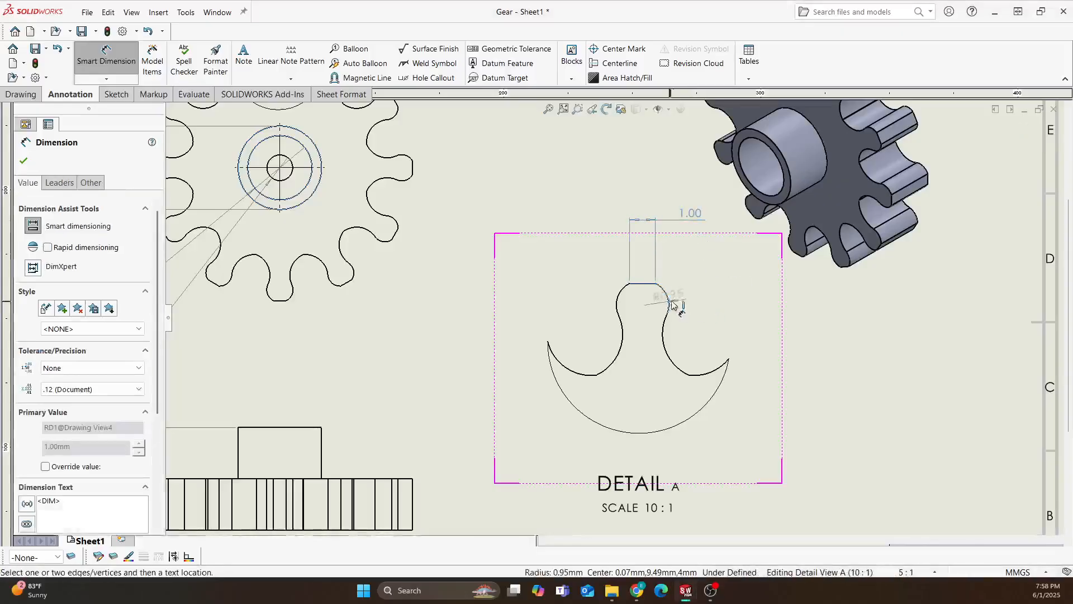
click(724, 264)
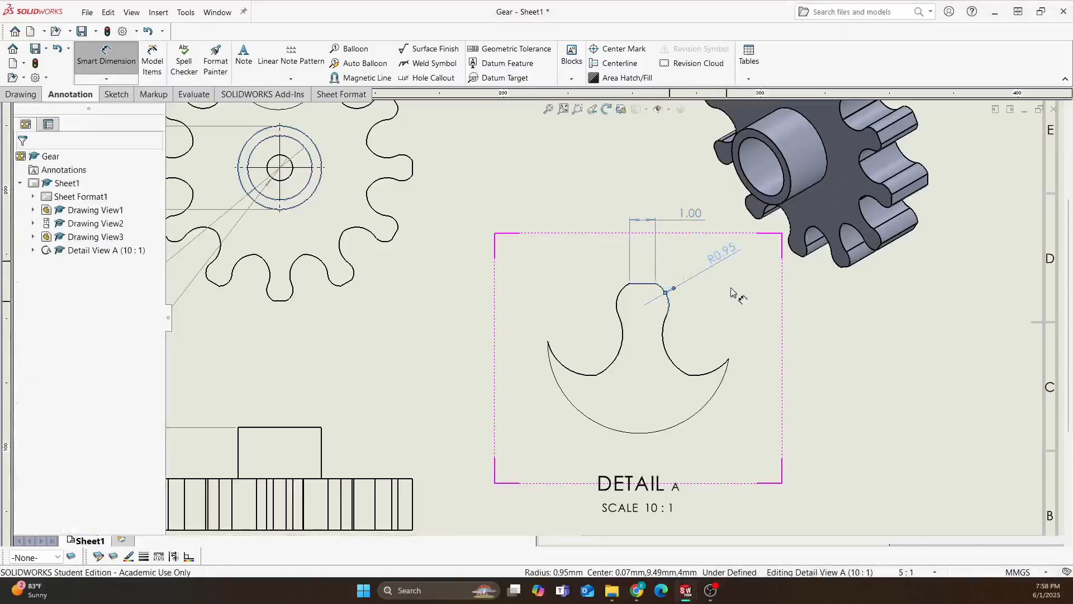
click(666, 338)
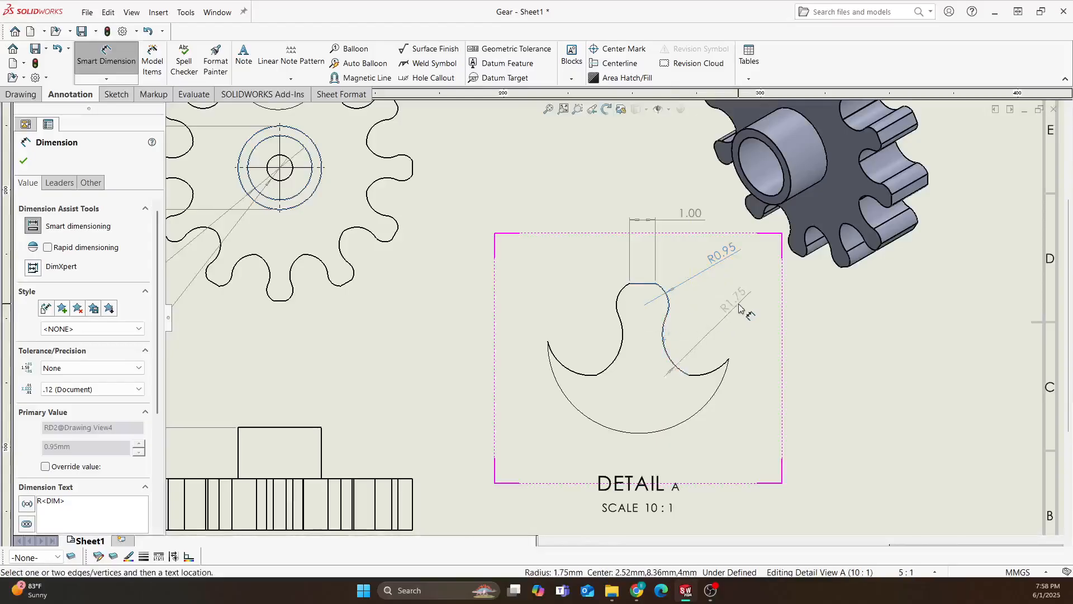
click(754, 301)
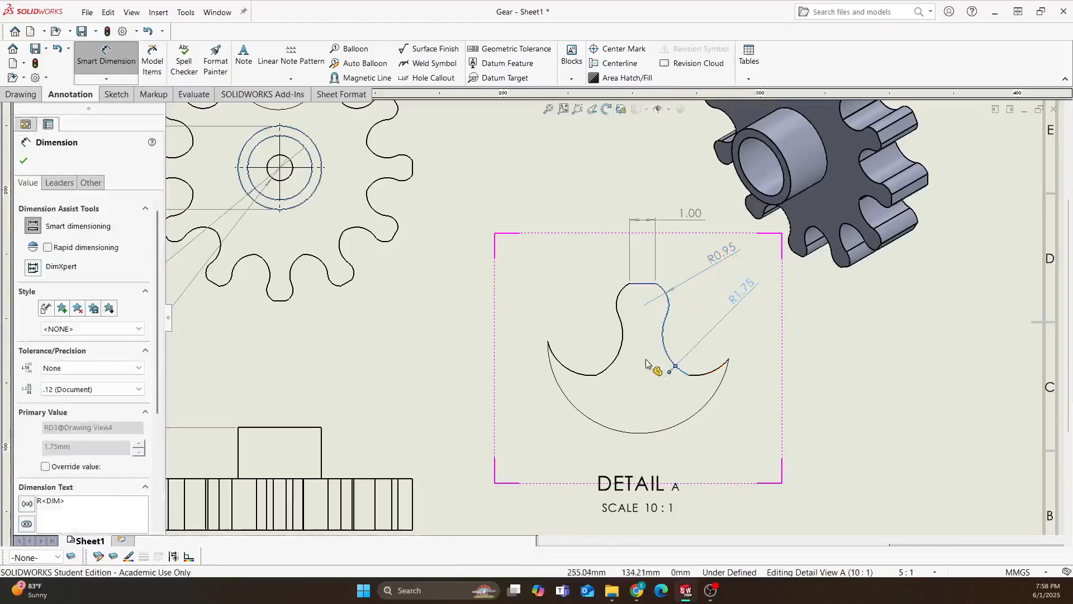
Dimension the aligned distances from the tip's left corner to the end of the tip arc and to the root arc's bottom point
scroll(604, 313, down, 2)
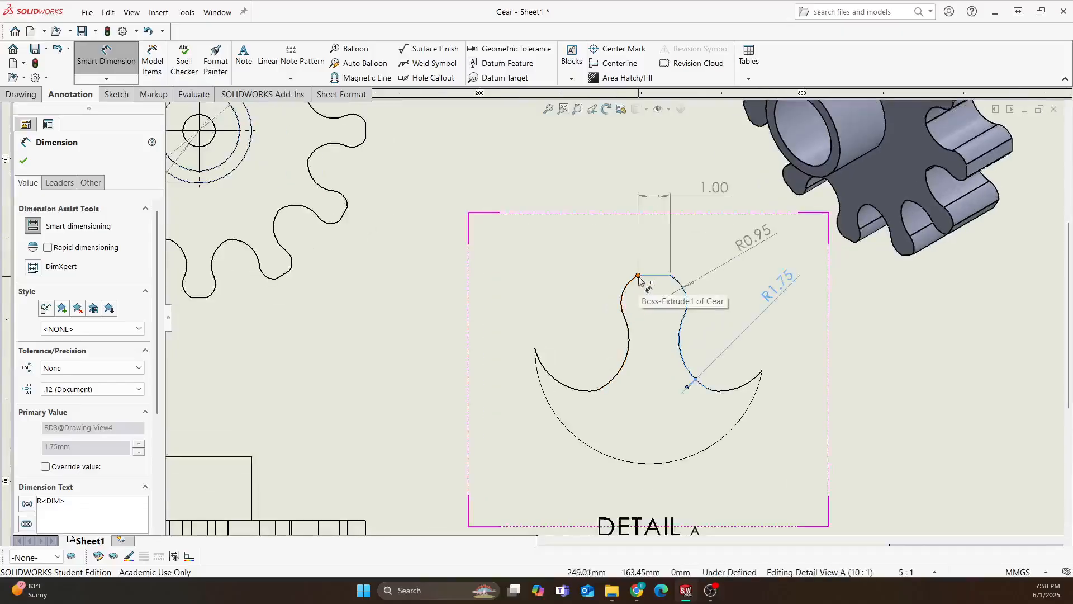
click(624, 315)
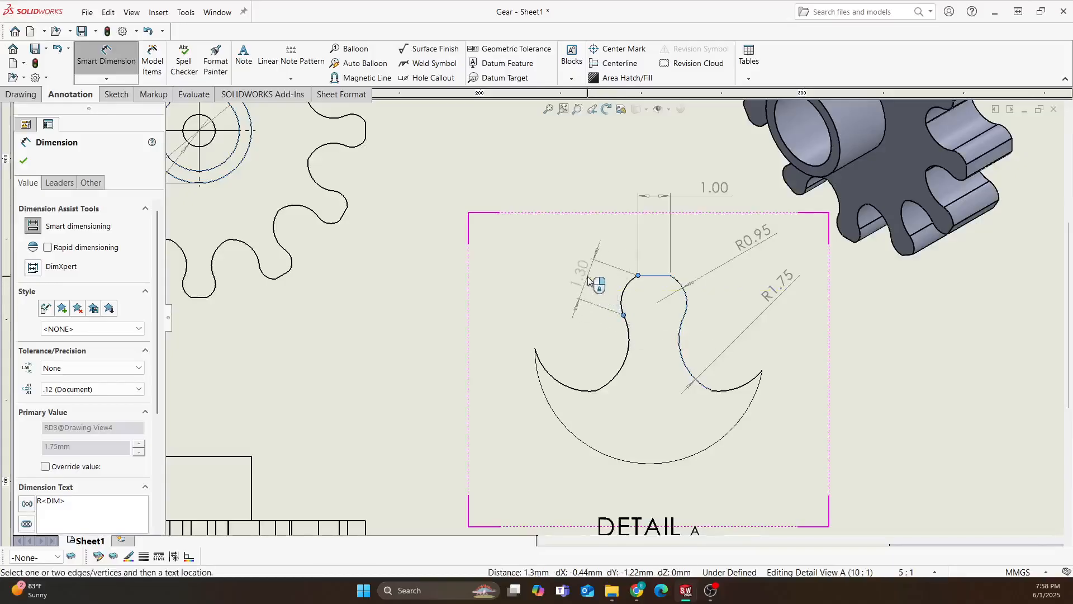
click(591, 284)
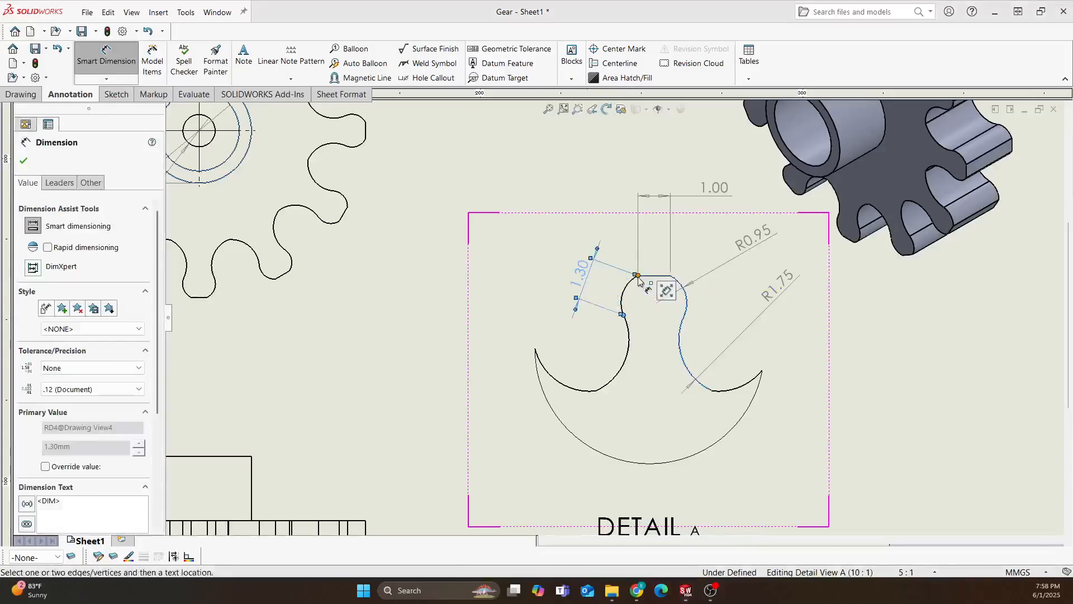
click(638, 277)
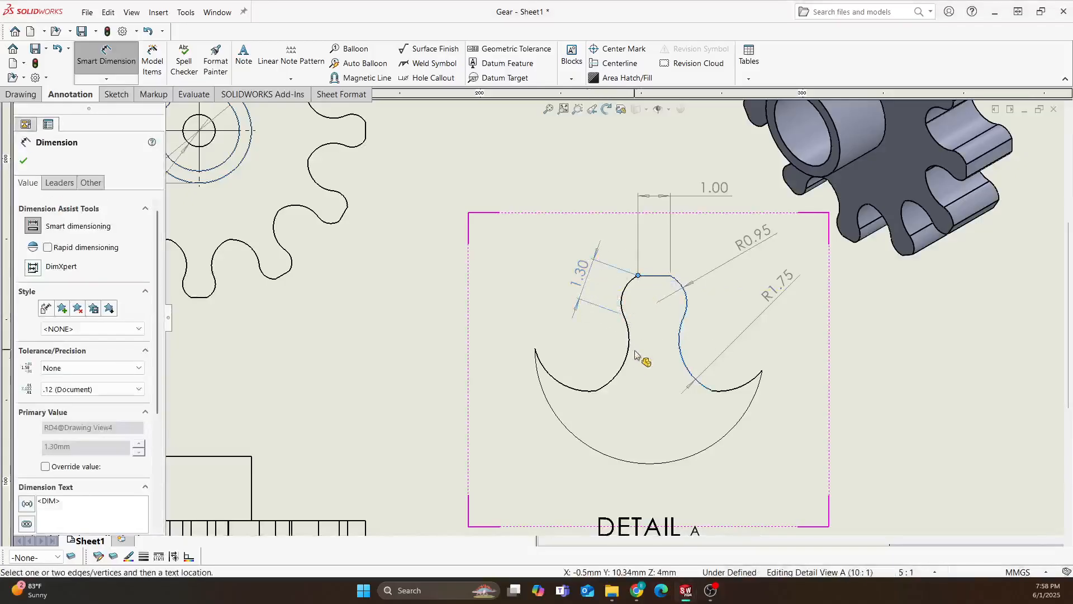
click(596, 391)
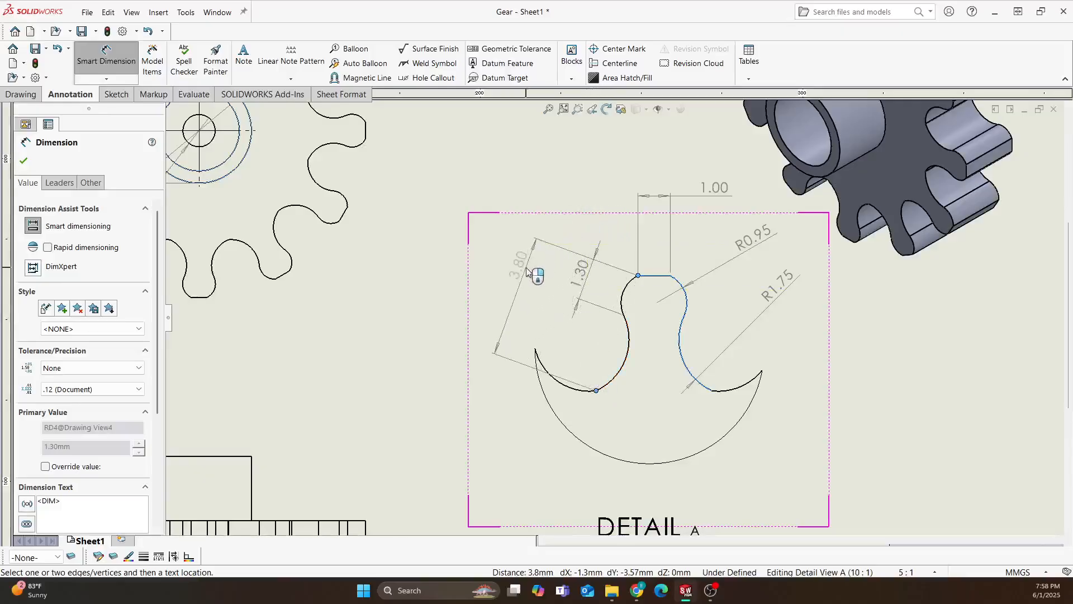
click(511, 285)
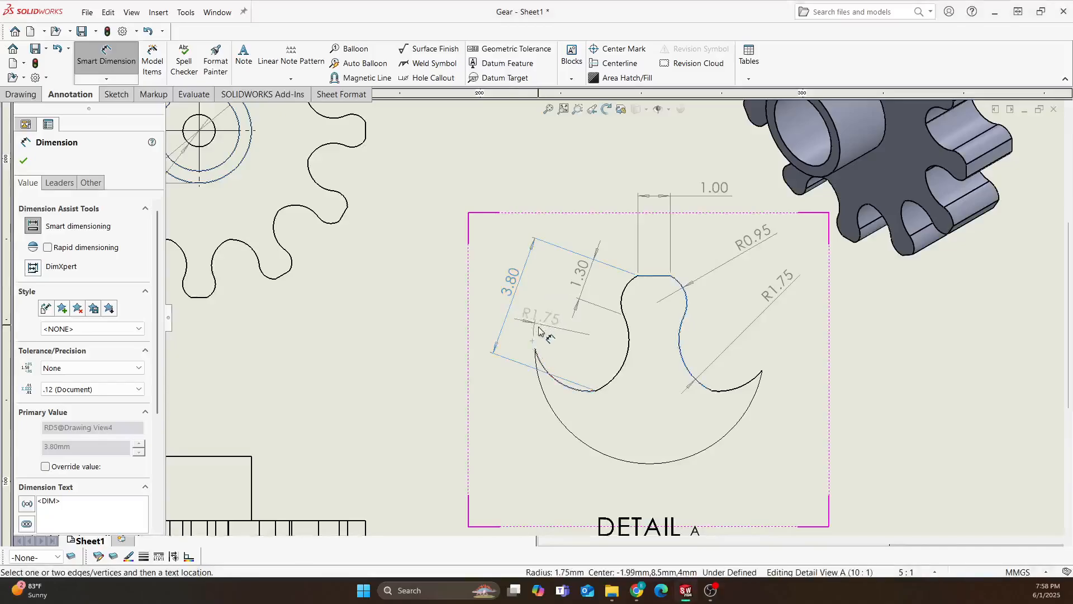
key(Escape)
Review the dimensioned views and the title block across the whole sheet
scroll(581, 367, up, 3)
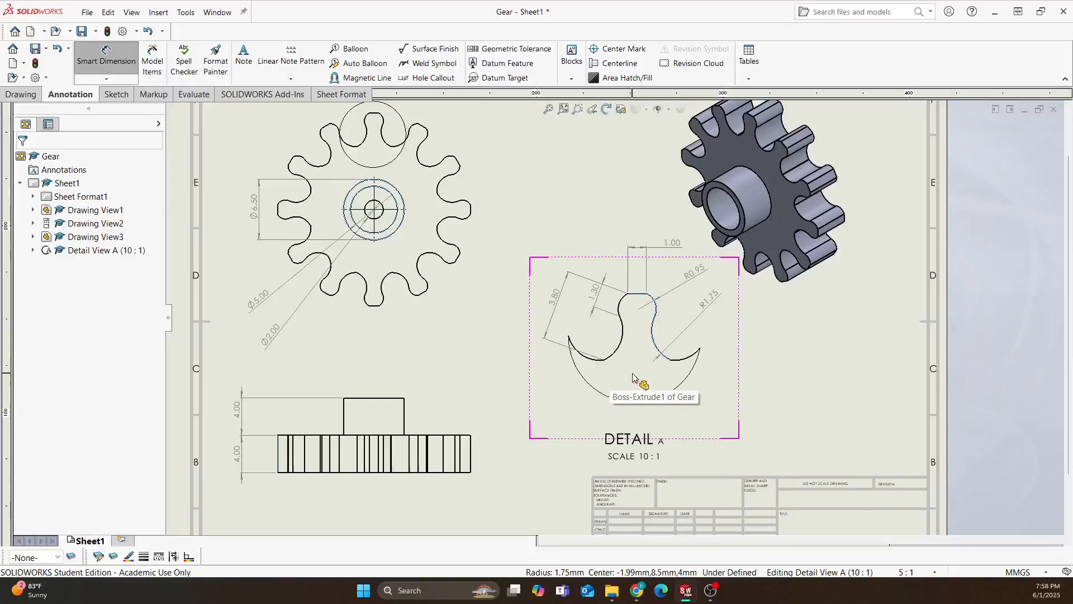
scroll(634, 378, up, 4)
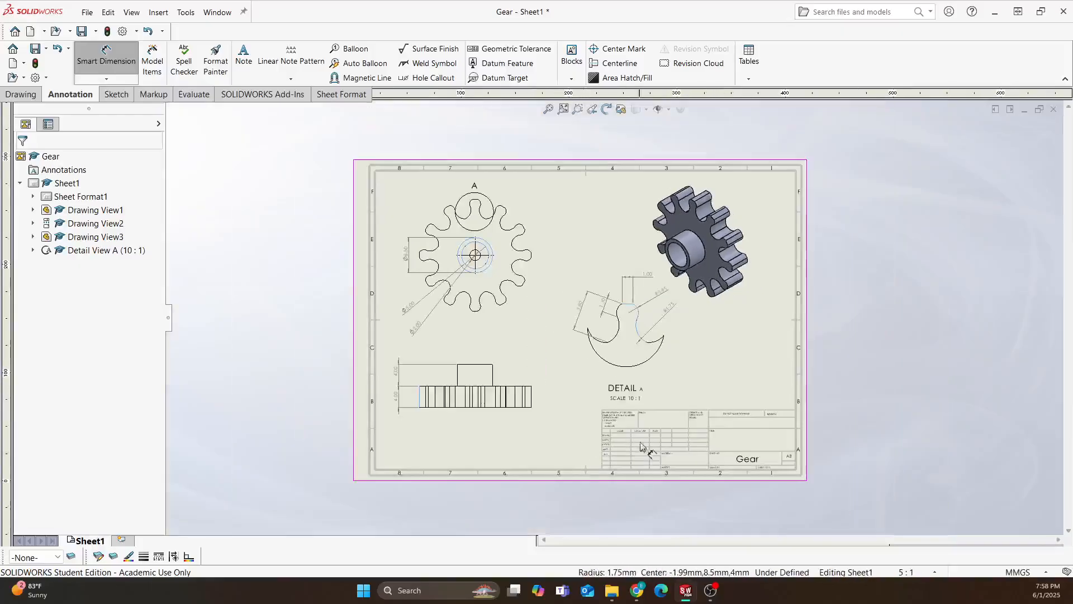
scroll(738, 476, down, 2)
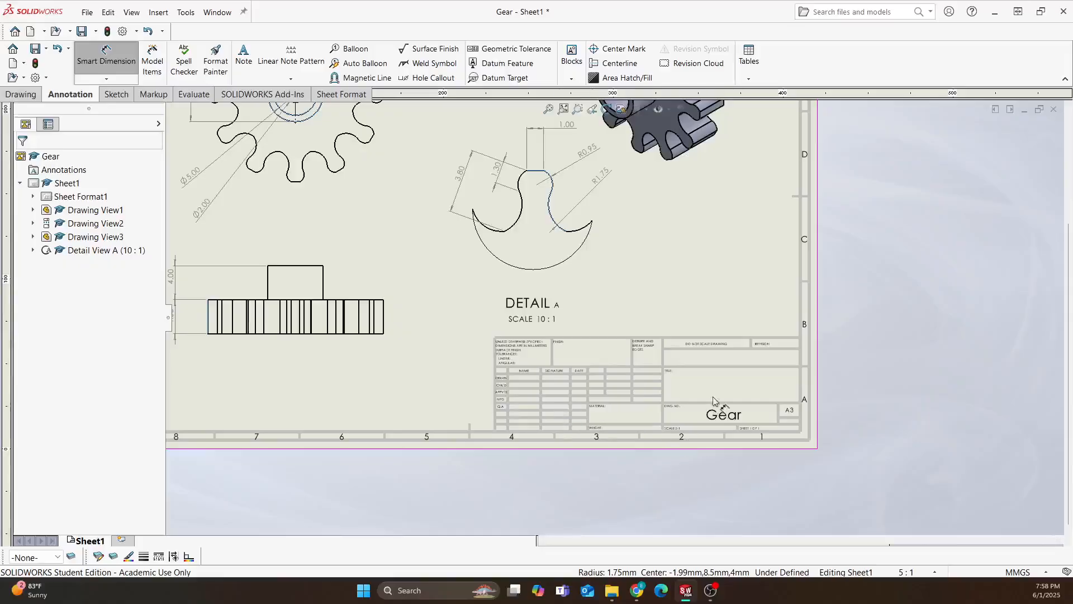
scroll(732, 433, up, 1)
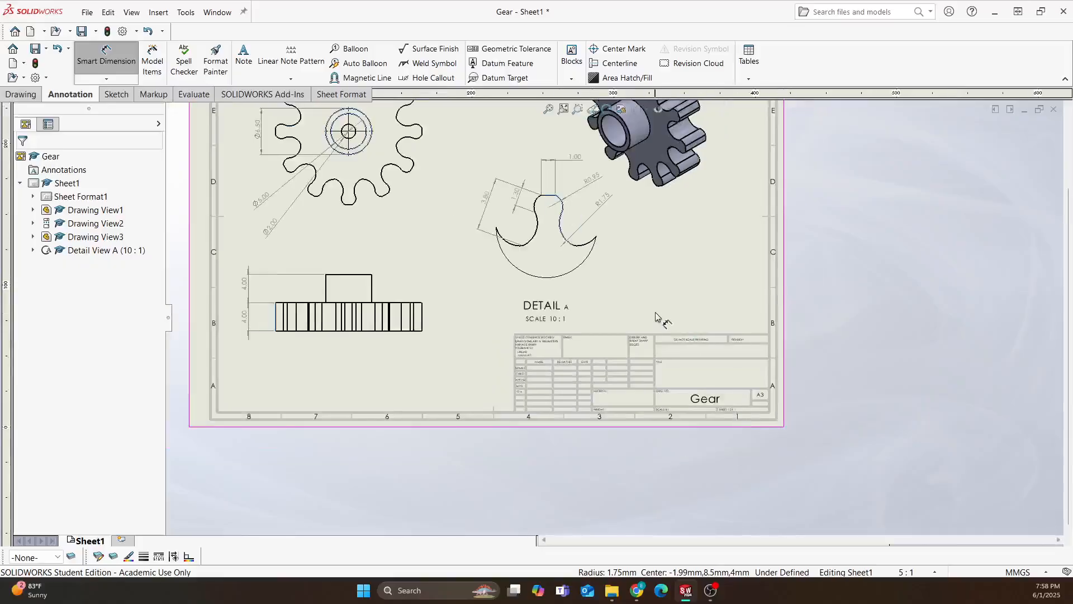
scroll(592, 313, up, 2)
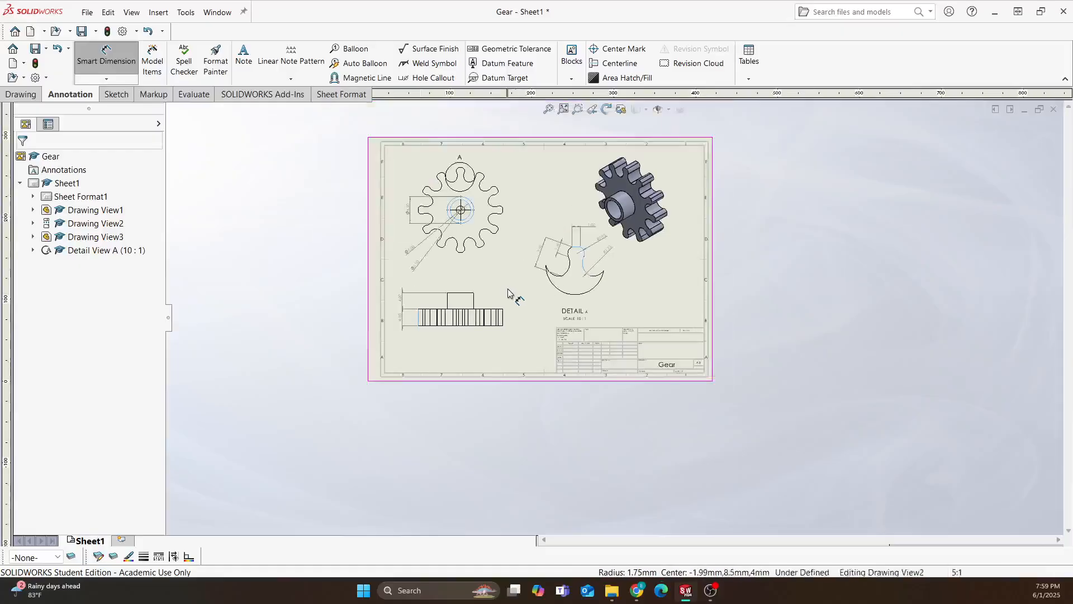
key(f)
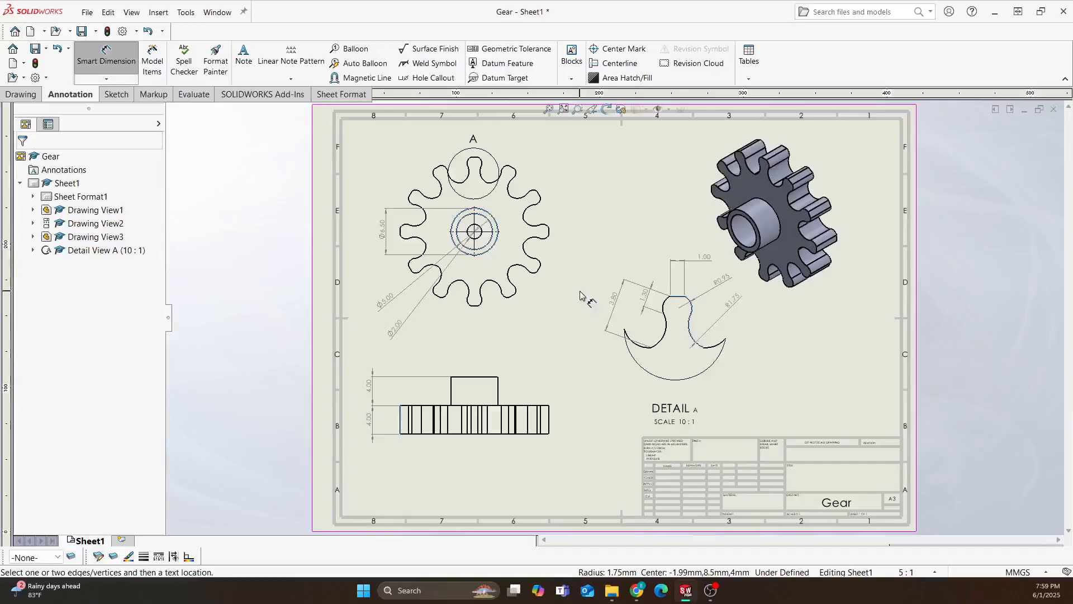
Save the drawing in the Gear folder under the file name Gear_drawing
click(82, 33)
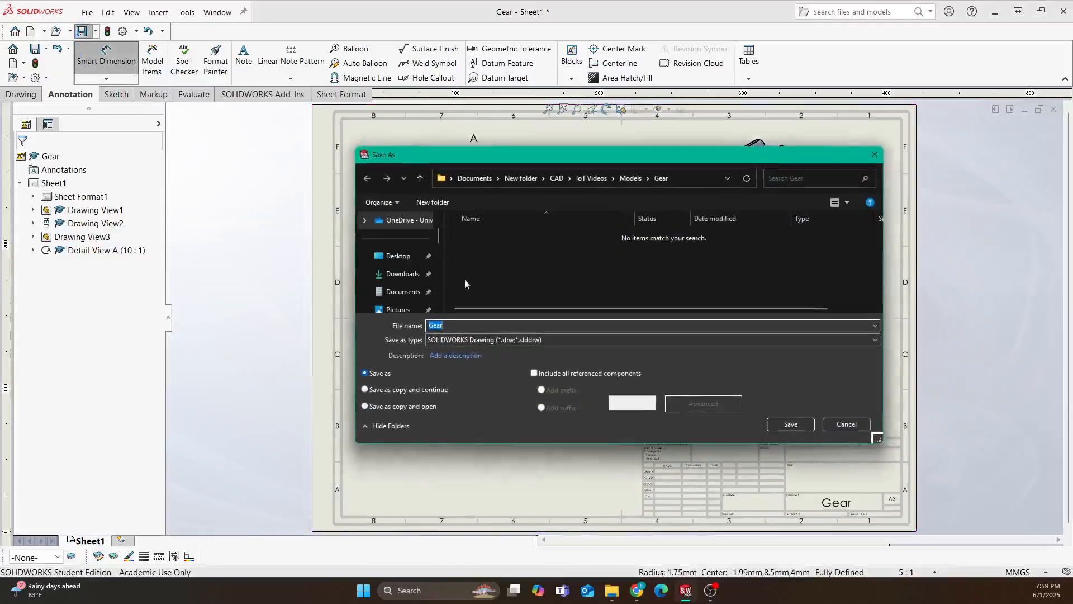
click(450, 326)
text(_drawing)
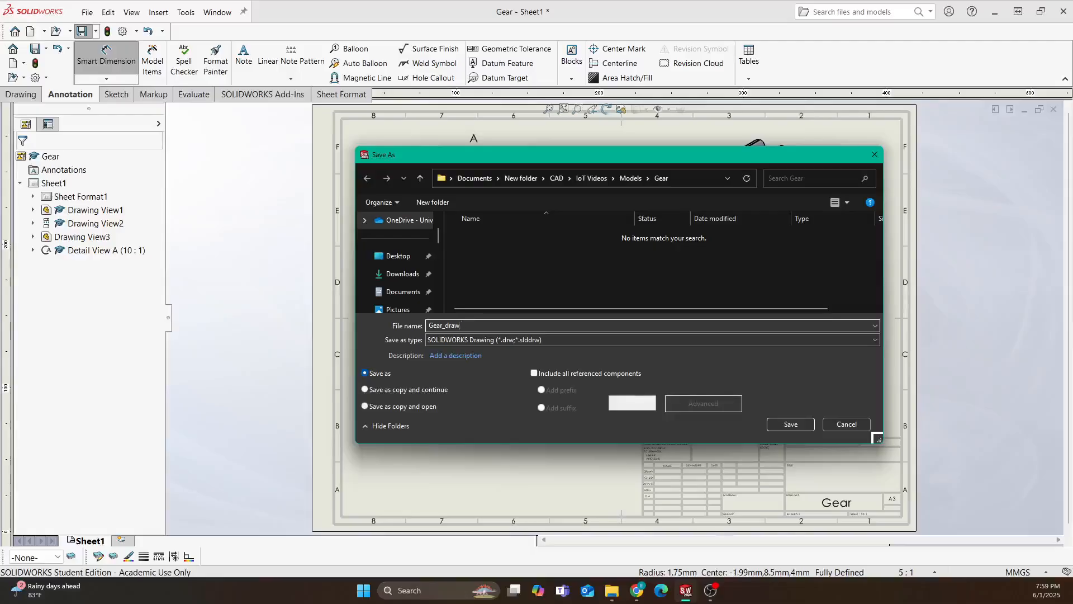
key(Return)
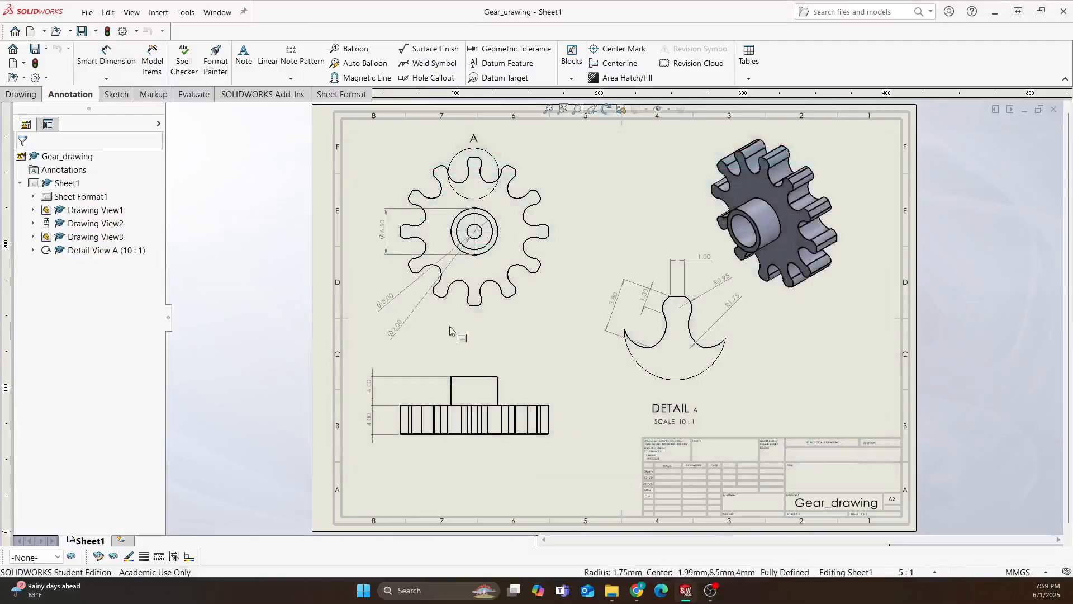